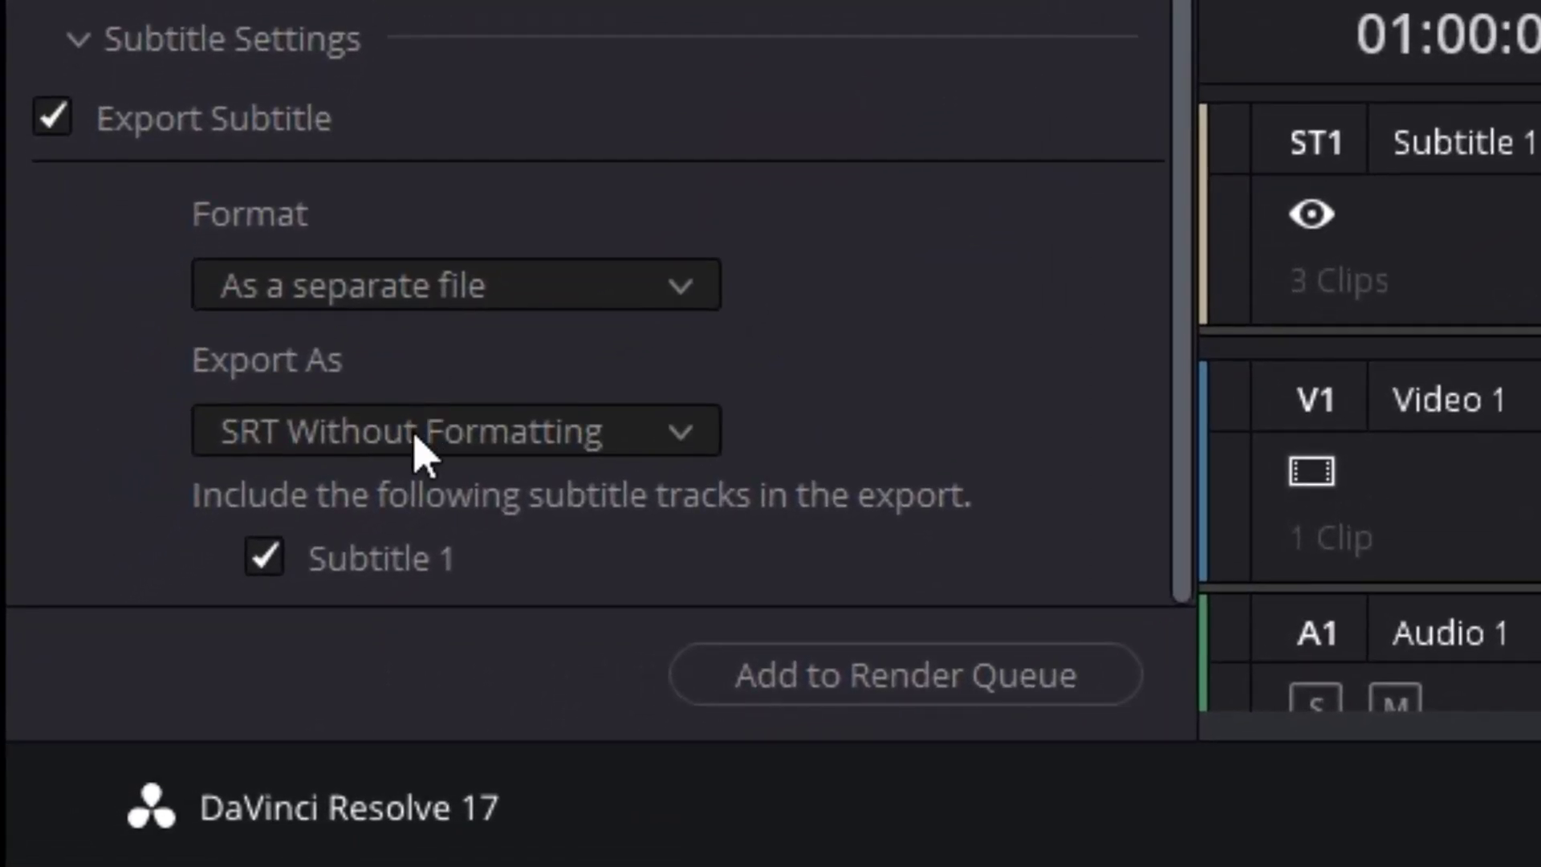
Switch the subtitle export format from Burn into video to As embedded captions.
{"action": "left_click", "coordinate": [424, 295]}
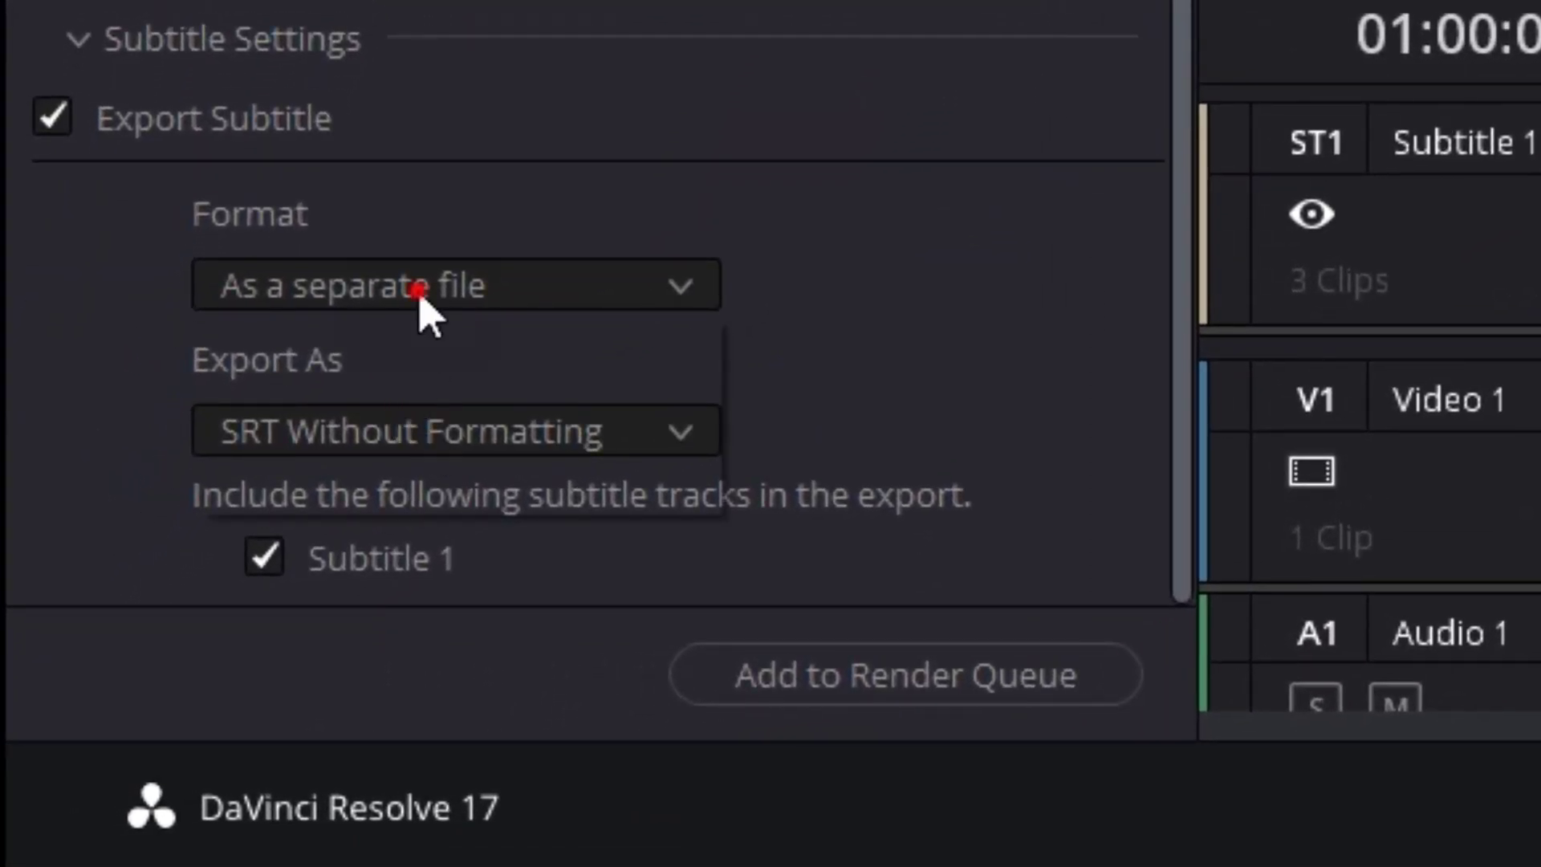
{"action": "left_click", "coordinate": [383, 409]}
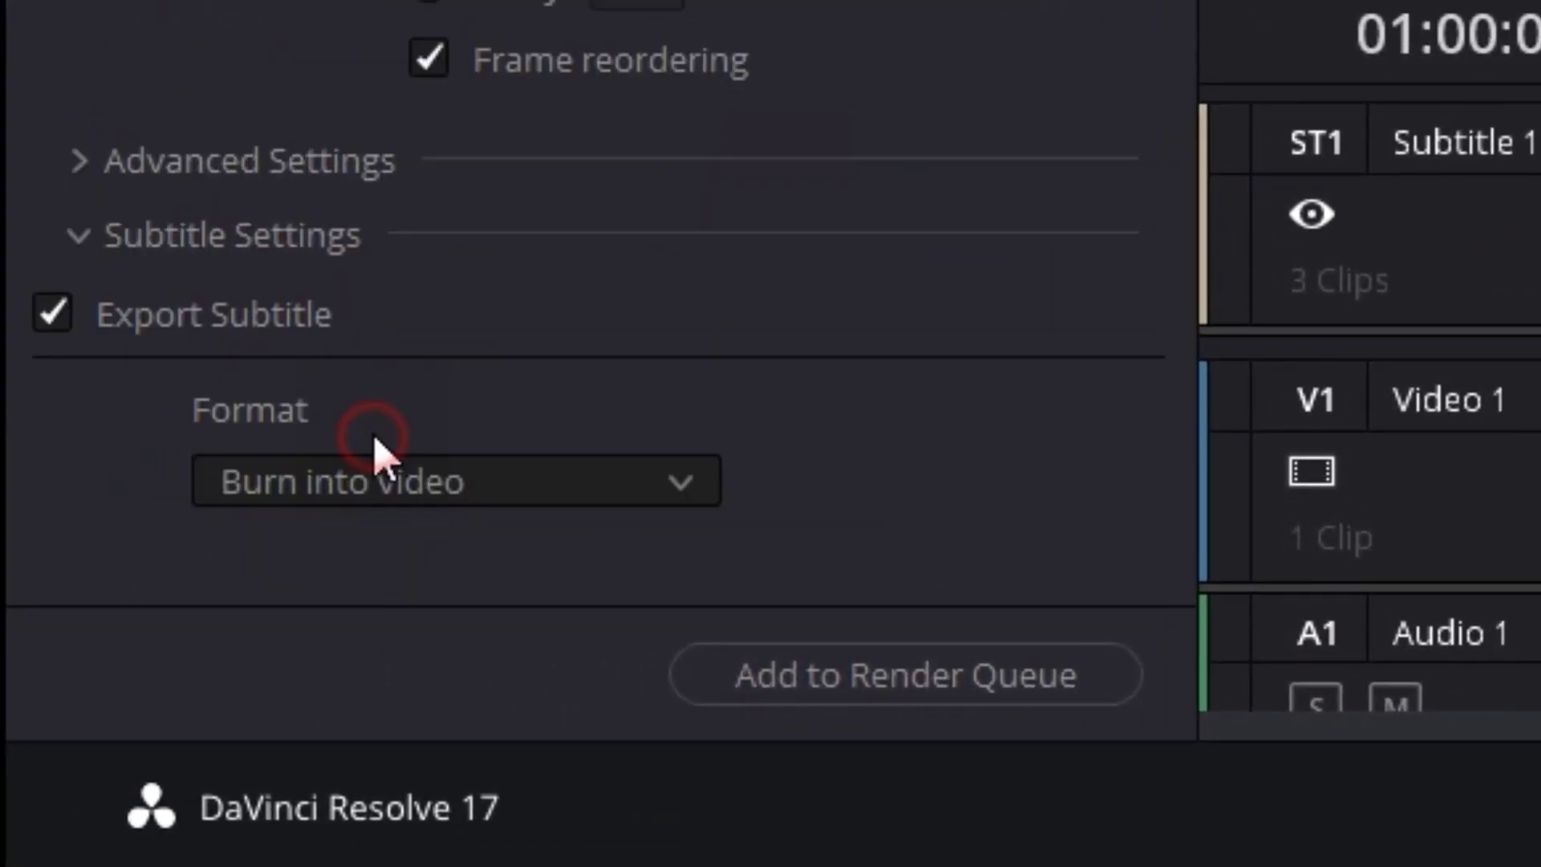
{"action": "left_click", "coordinate": [428, 482]}
{"action": "left_click", "coordinate": [395, 667]}
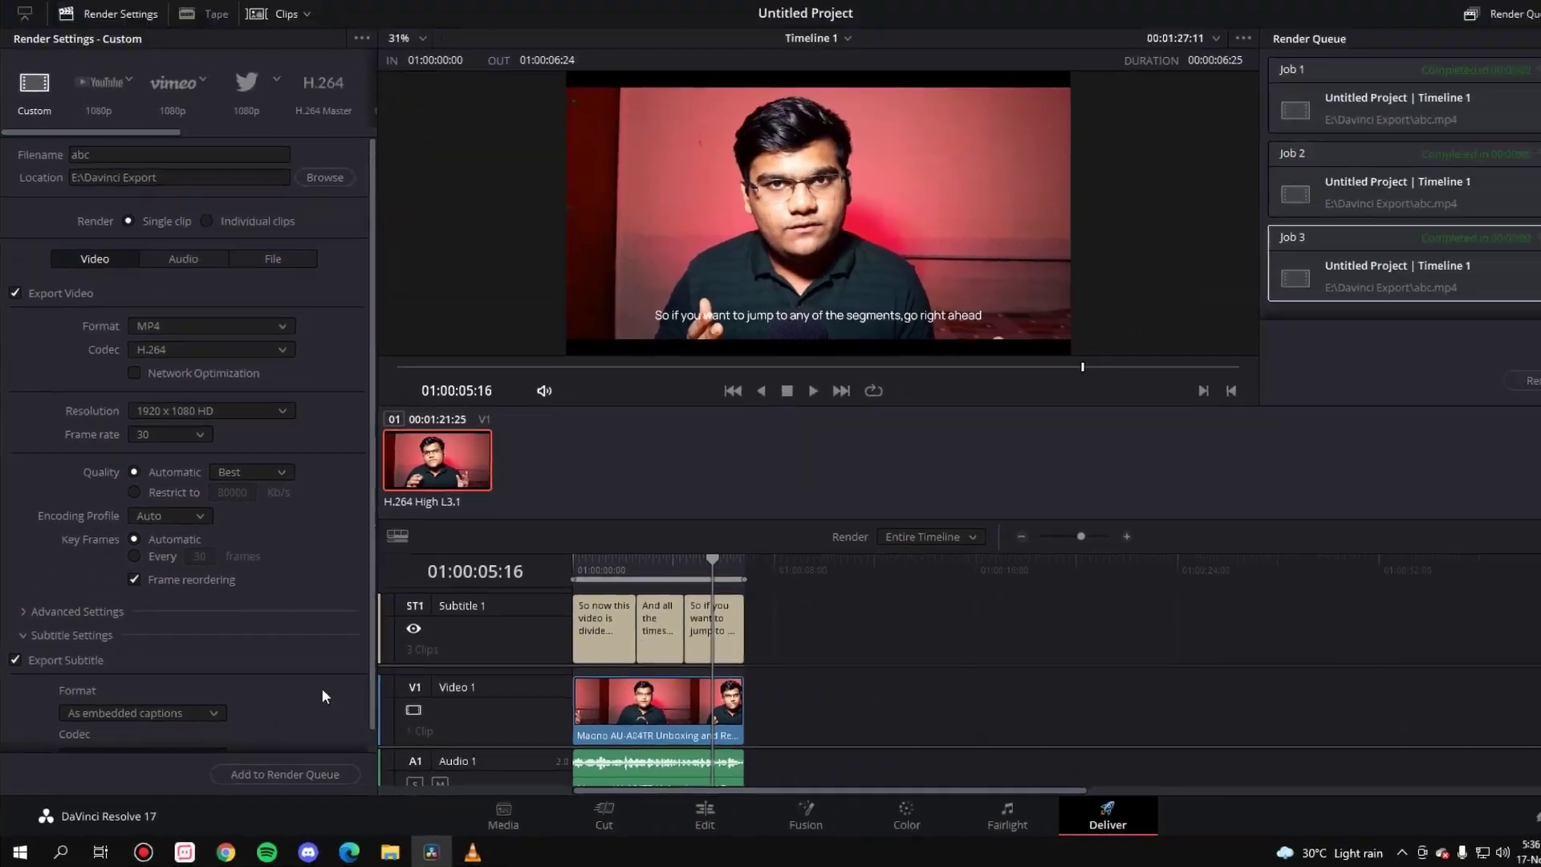
{"action": "scroll", "coordinate": [1030, 481], "scroll_direction": "down", "scroll_amount": 1}
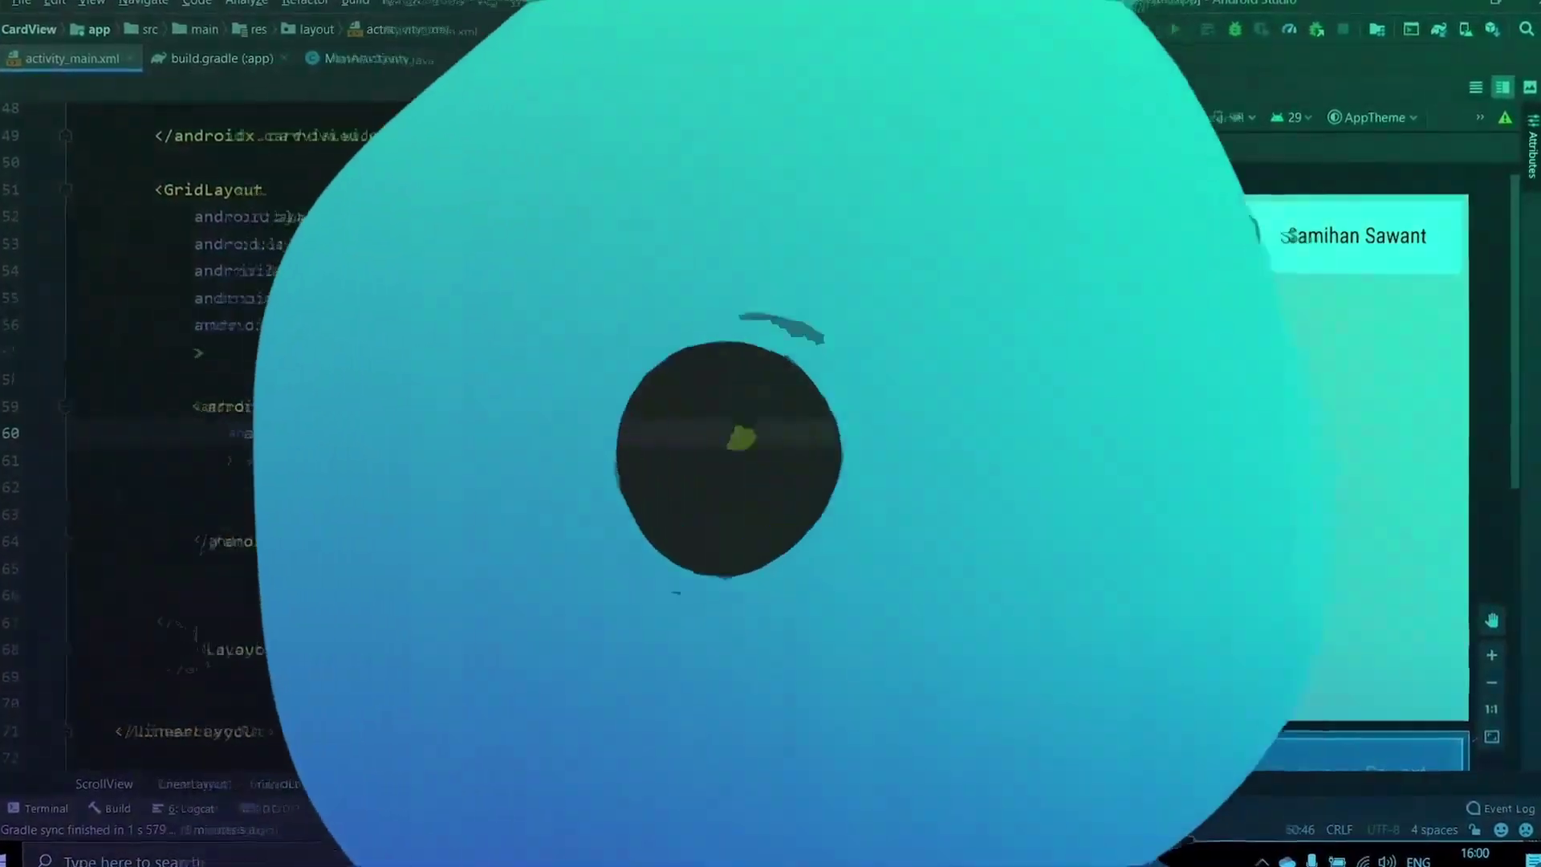
Enter android: on a new line inside GridLayout to bring up attribute autocomplete.
{"action": "type", "text": "android:"}
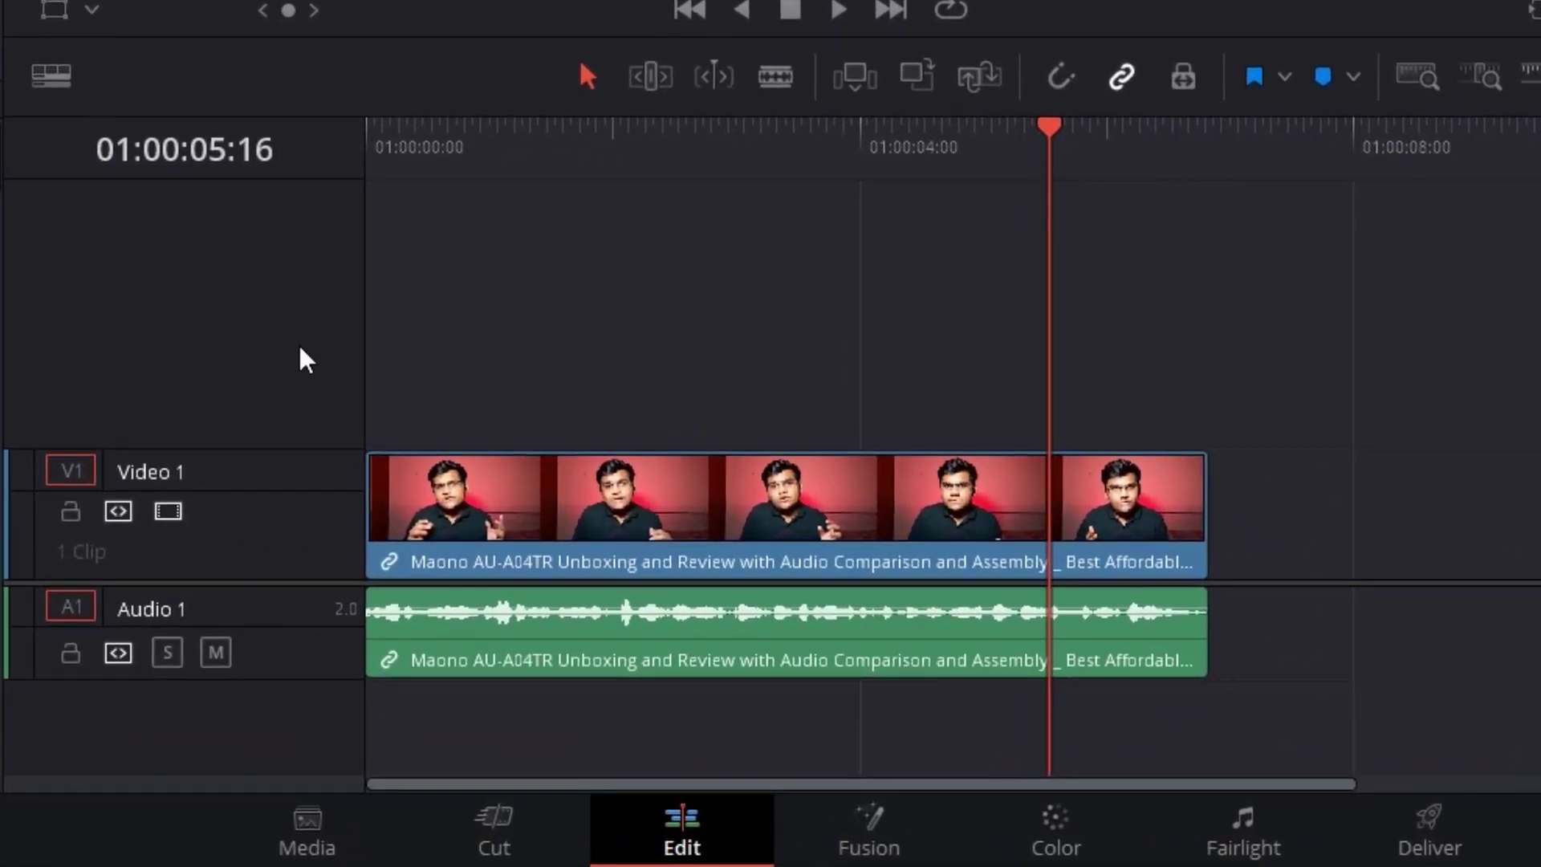
Add a subtitle track above Video 1 and make it taller.
{"action": "right_click", "coordinate": [266, 514]}
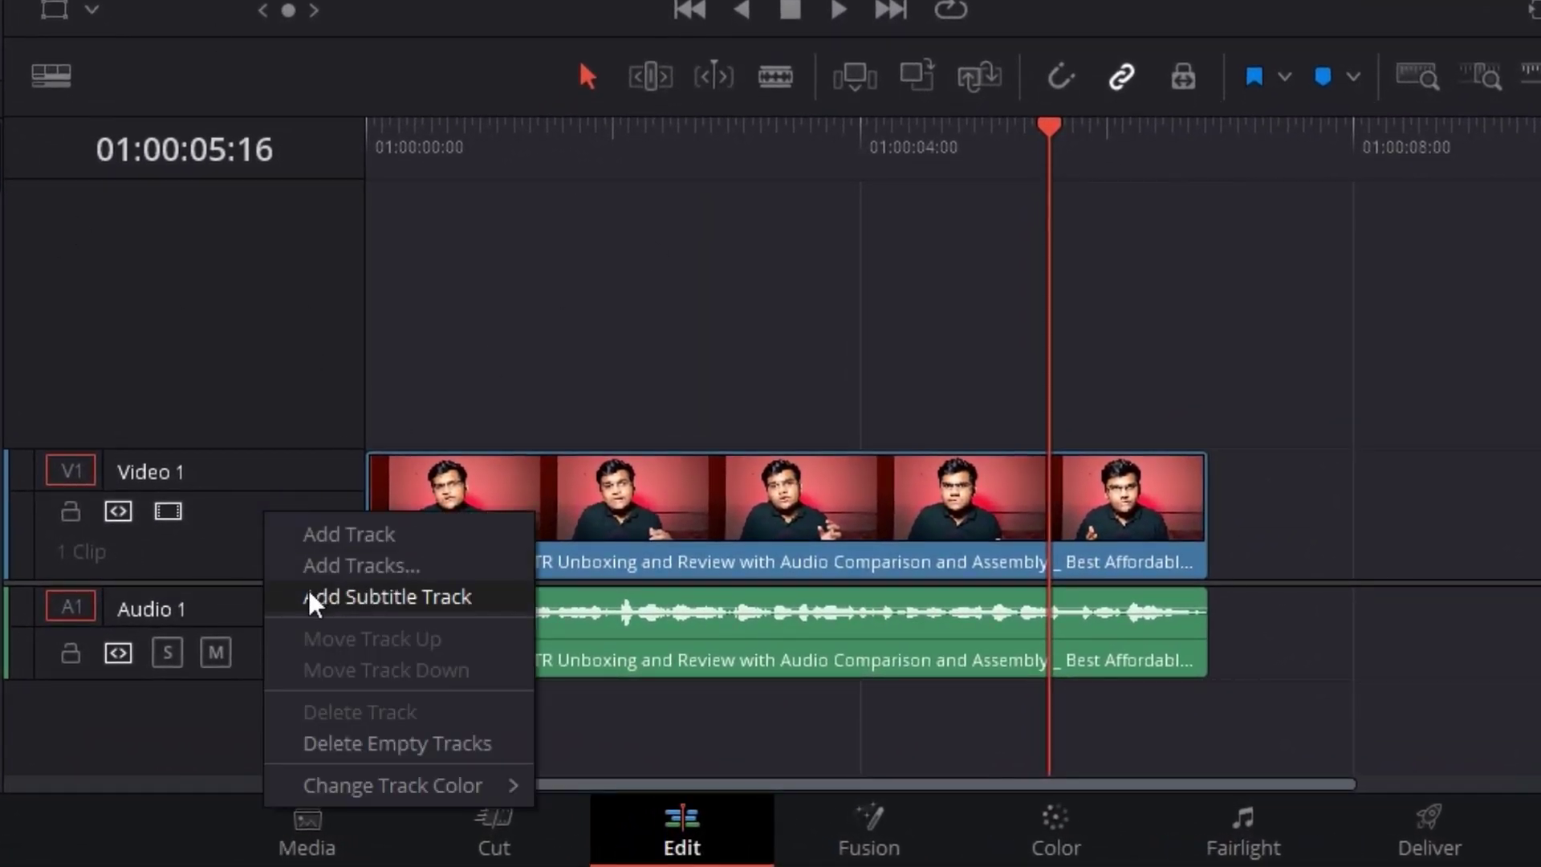
{"action": "left_click", "coordinate": [393, 599]}
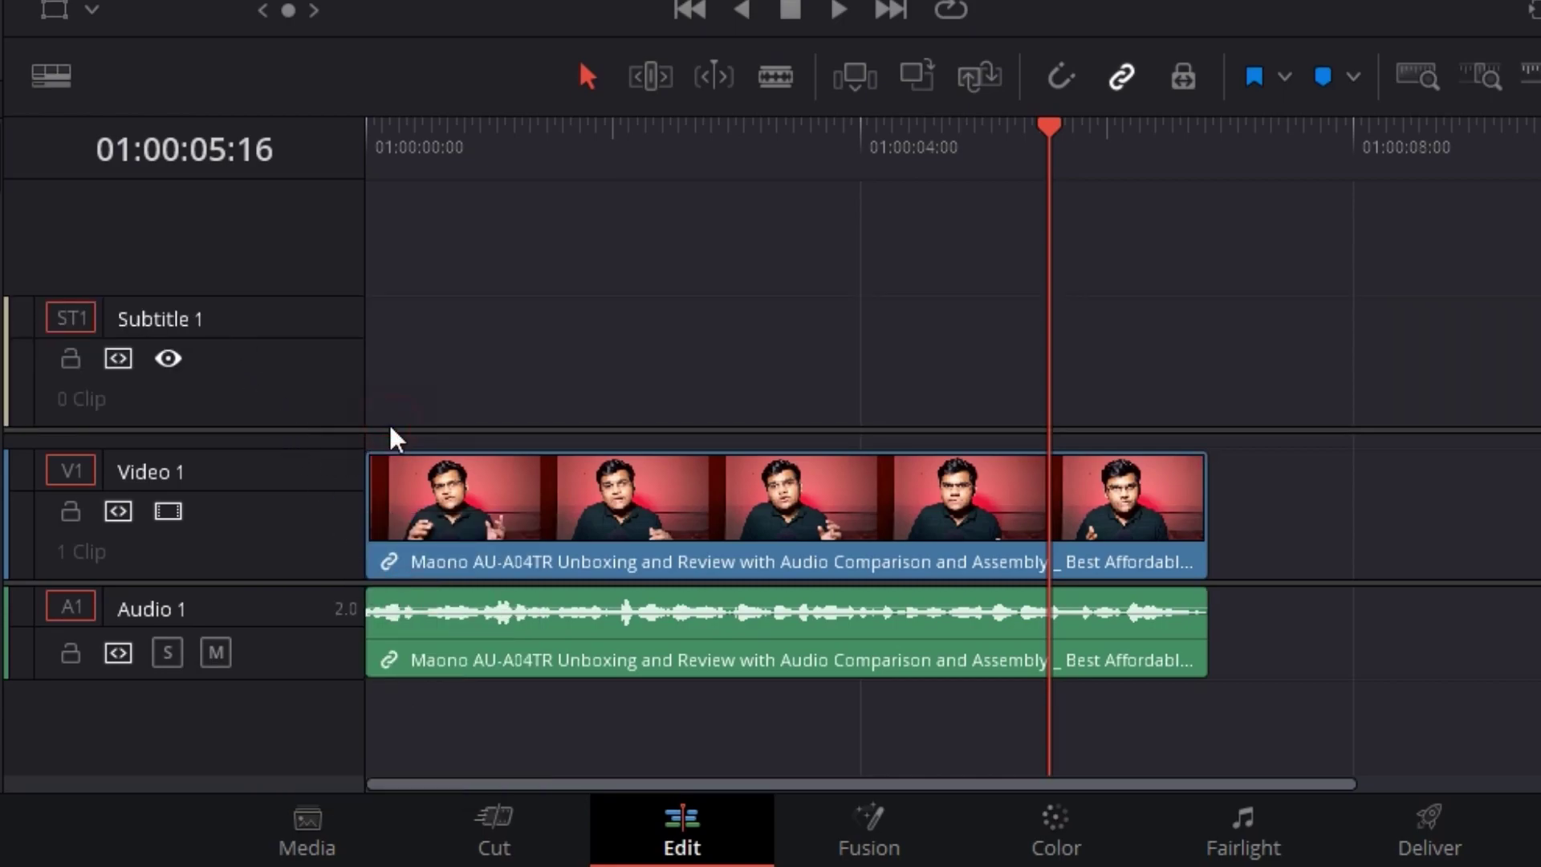
{"action": "mouse_move", "coordinate": [389, 428]}
{"action": "left_mouse_down"}
{"action": "mouse_move", "coordinate": [392, 386]}
{"action": "mouse_move", "coordinate": [395, 412]}
{"action": "left_mouse_up"}
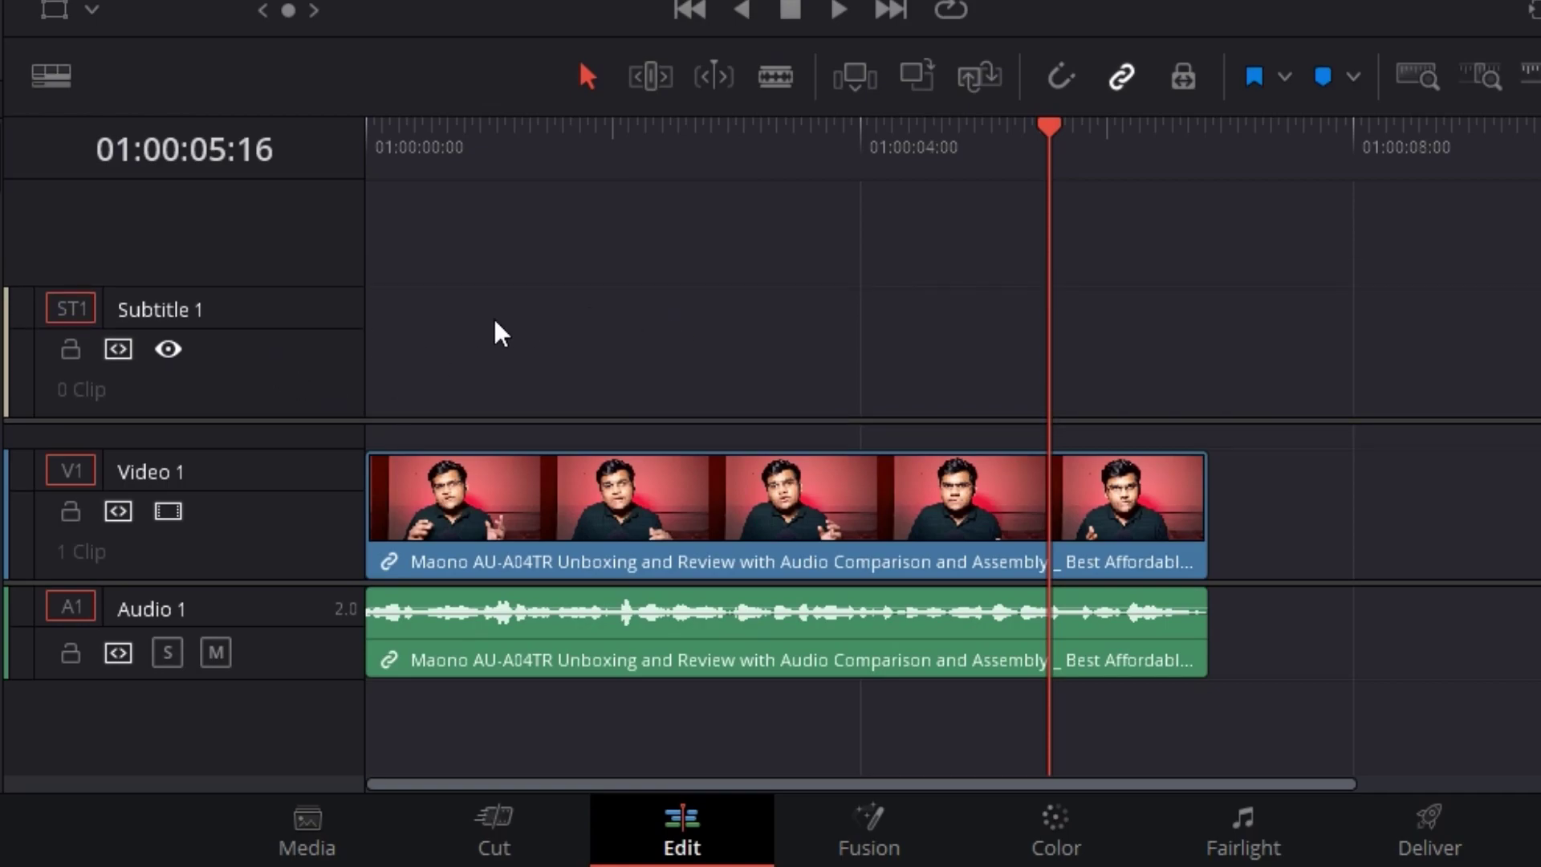
Place a placeholder subtitle clip at the timeline start, replacing the misplaced one.
{"action": "right_click", "coordinate": [534, 338]}
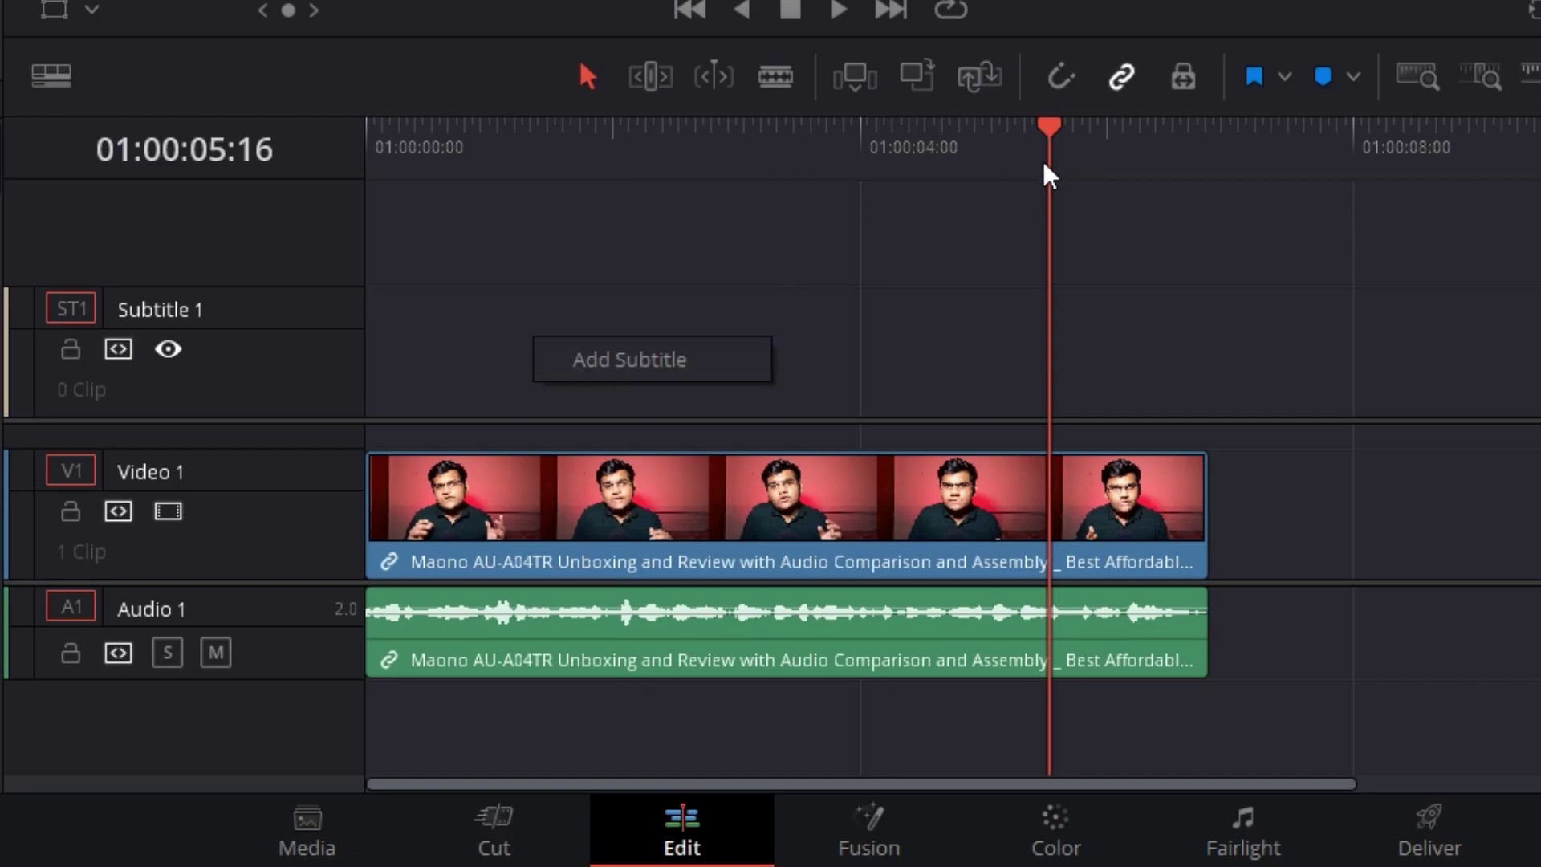
{"action": "left_click", "coordinate": [593, 384]}
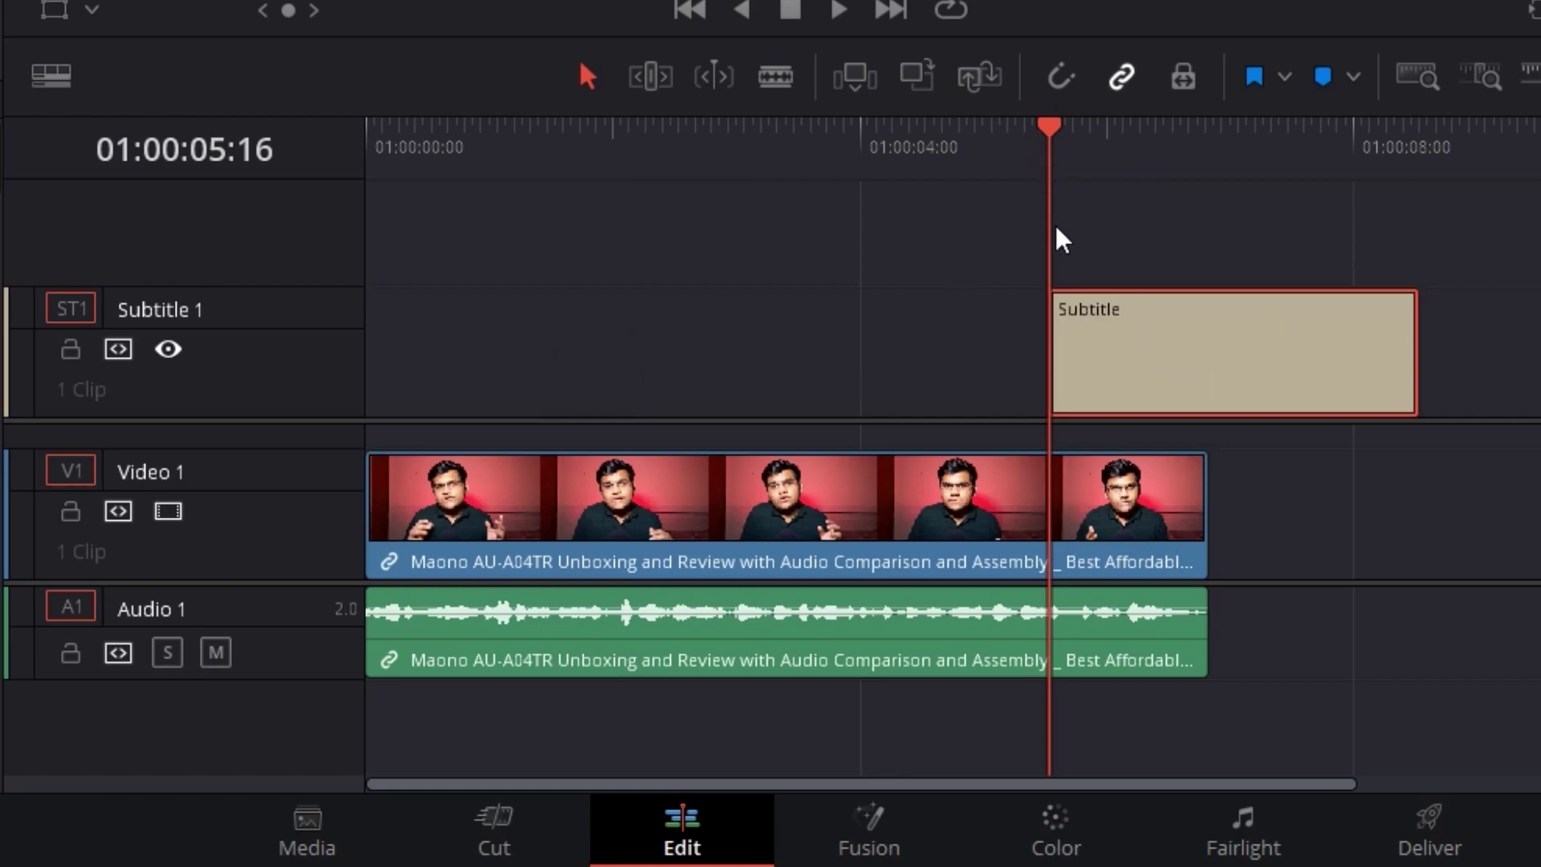
{"action": "key", "text": "Delete"}
{"action": "left_click_drag", "start_coordinate": [1067, 145], "coordinate": [354, 241]}
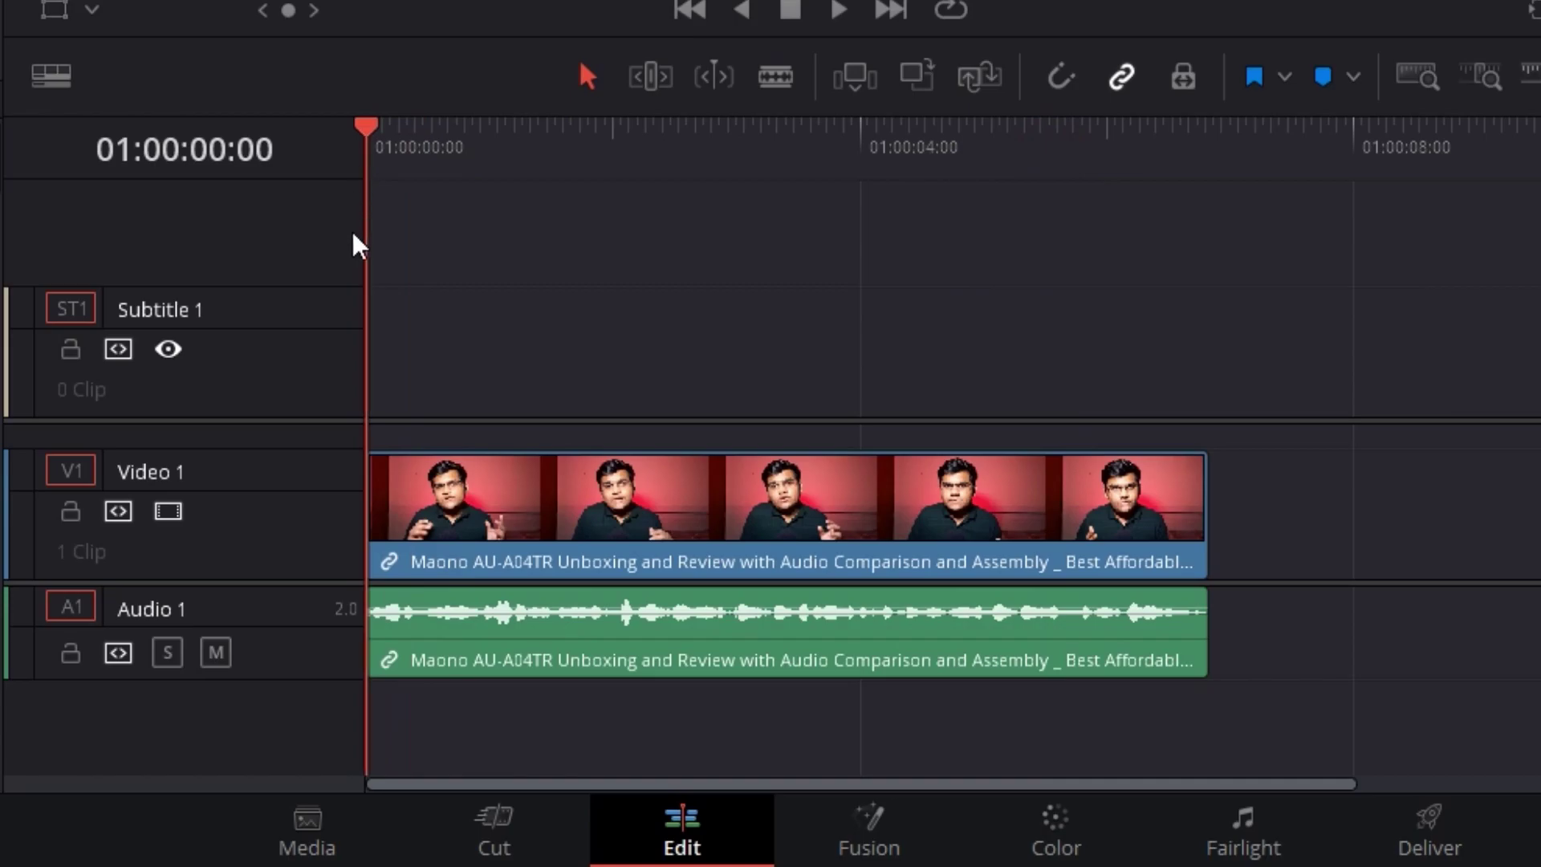
{"action": "right_click", "coordinate": [424, 371]}
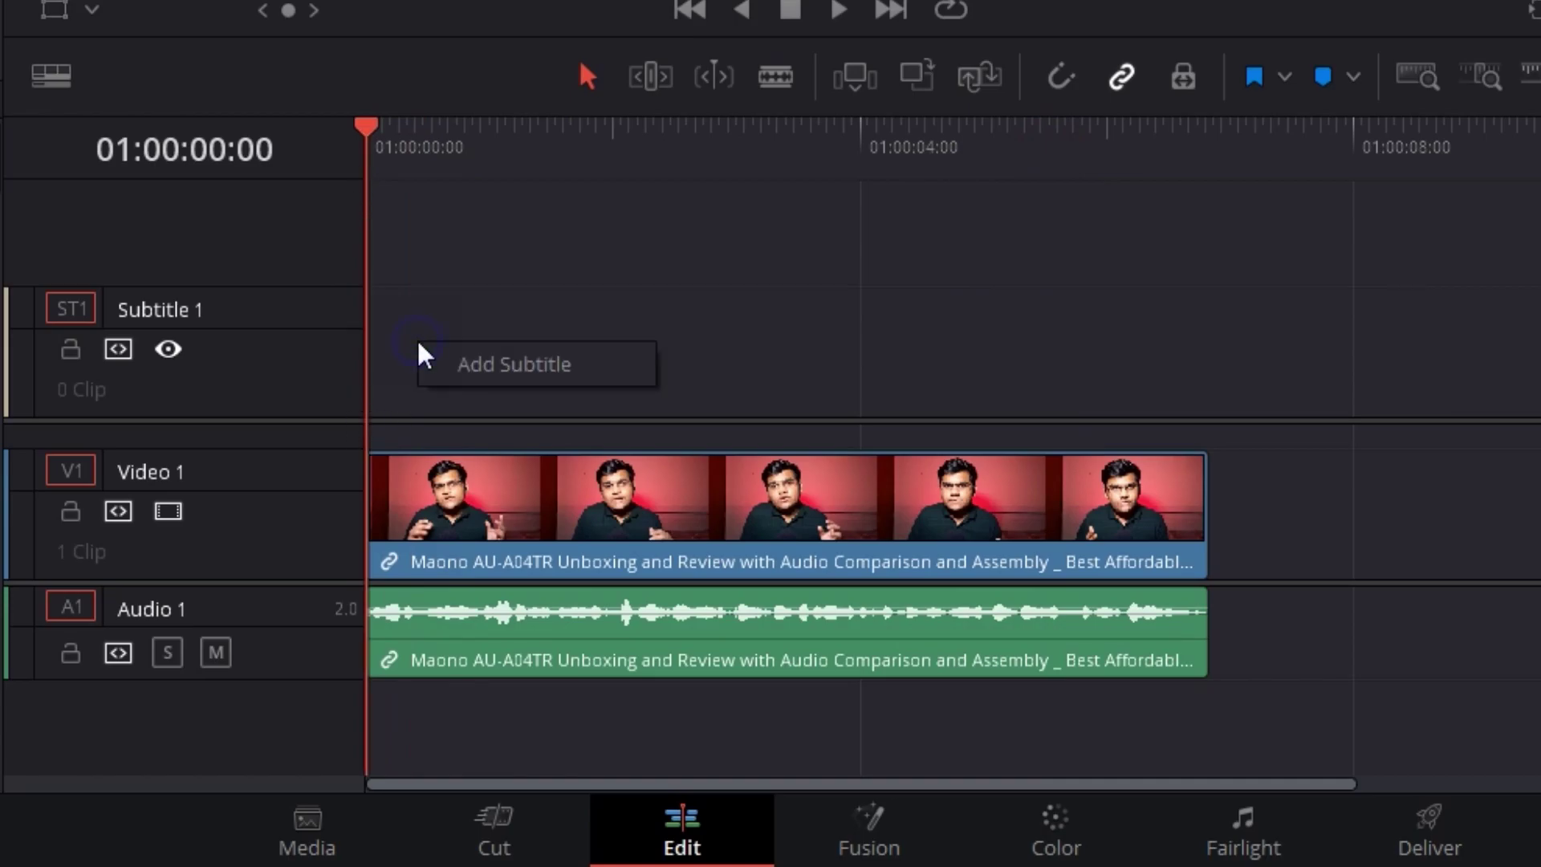
{"action": "left_click", "coordinate": [502, 376]}
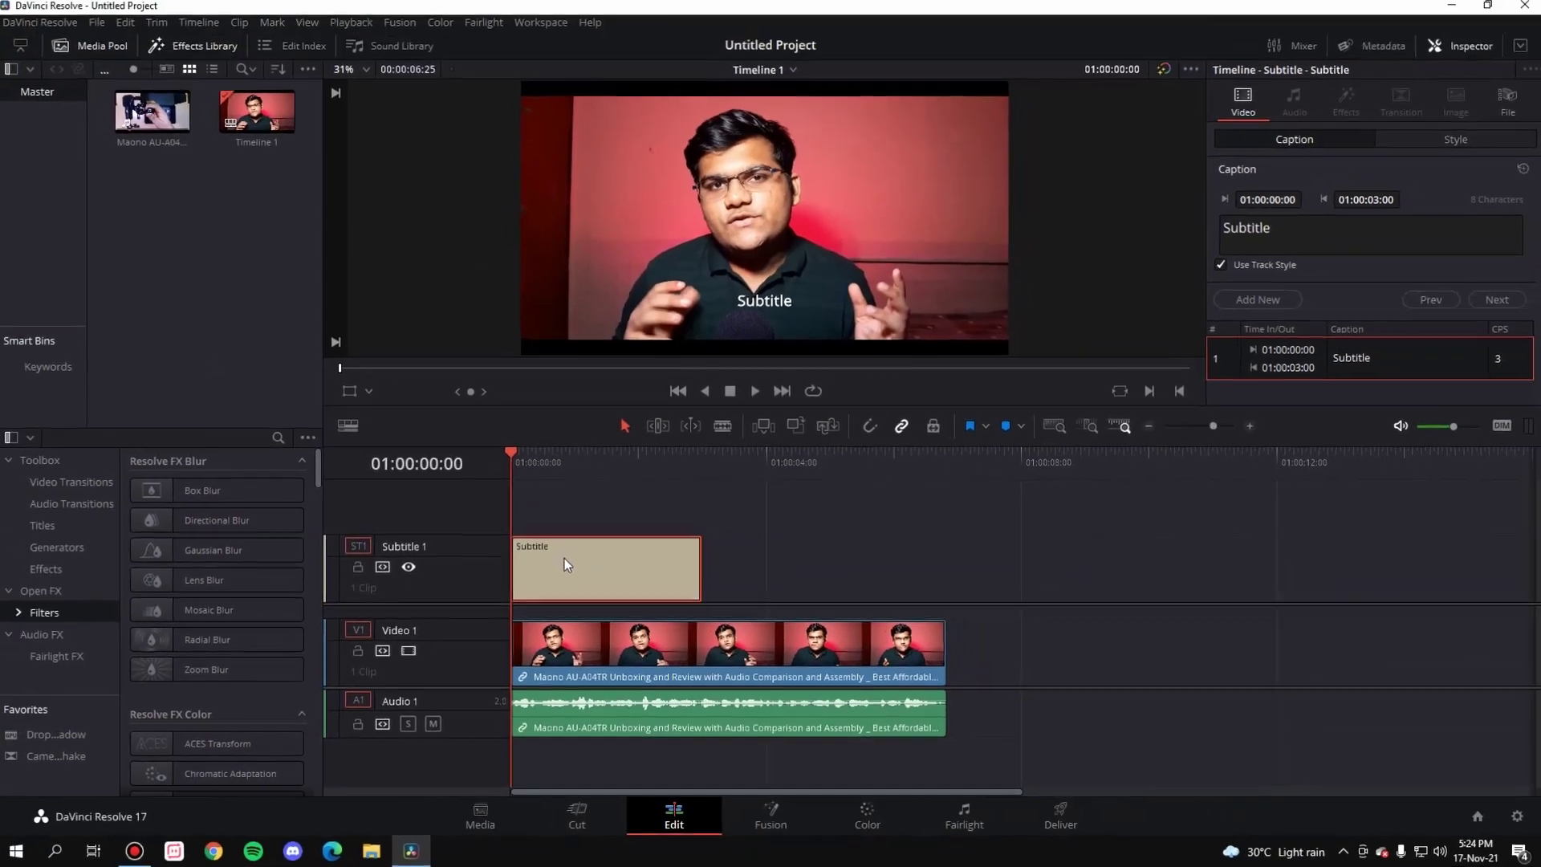
{"action": "left_click", "coordinate": [510, 421]}
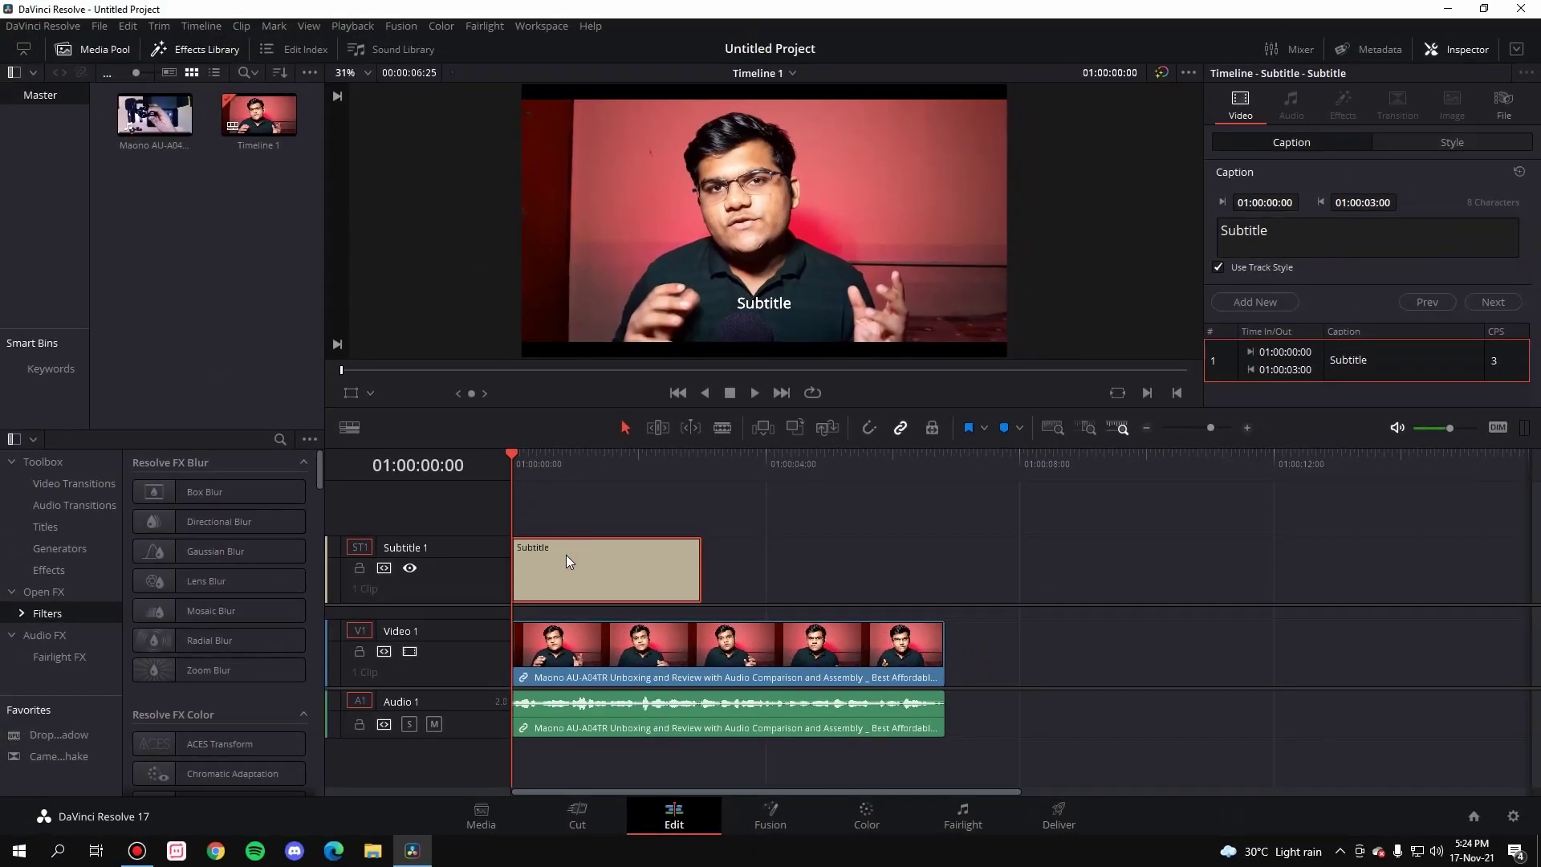
Play the start of the interview to hear the first spoken line.
{"action": "left_click", "coordinate": [86, 522]}
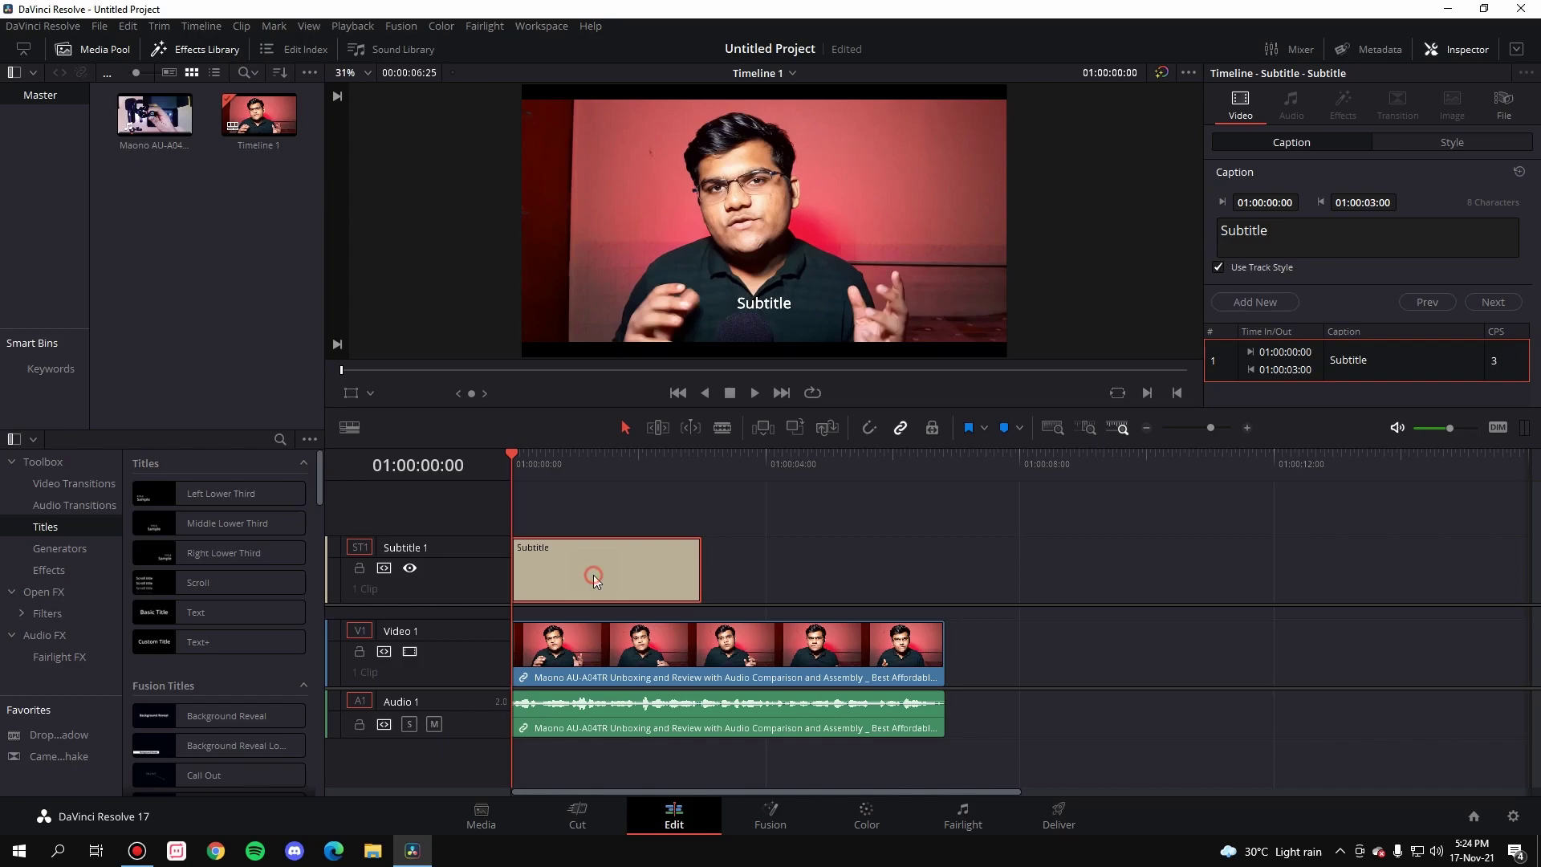
{"action": "double_click", "coordinate": [1299, 236]}
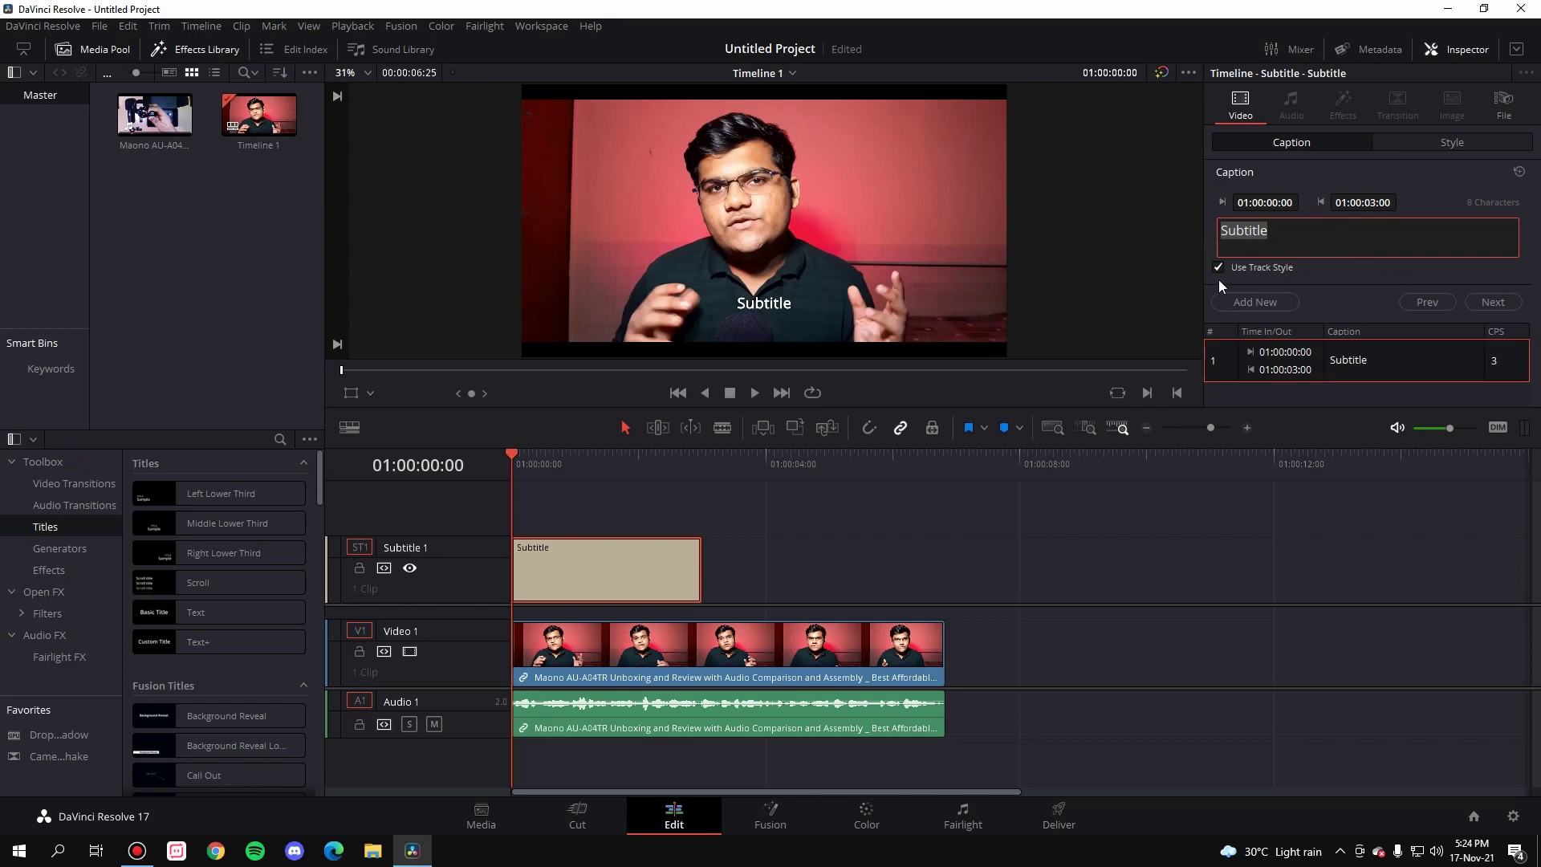
{"action": "left_click", "coordinate": [512, 469]}
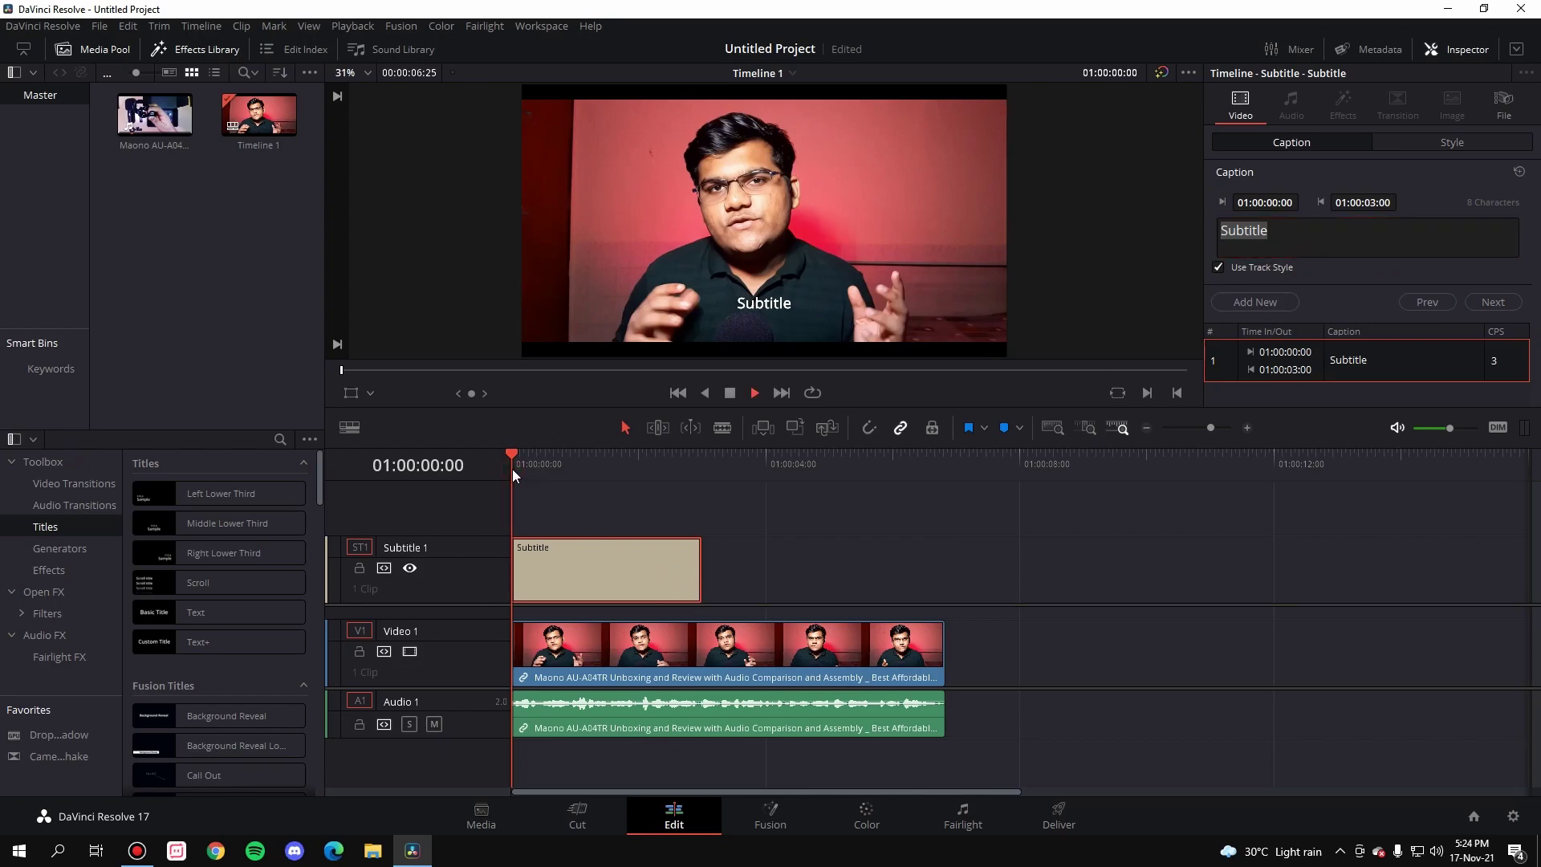
{"action": "key", "text": "space"}
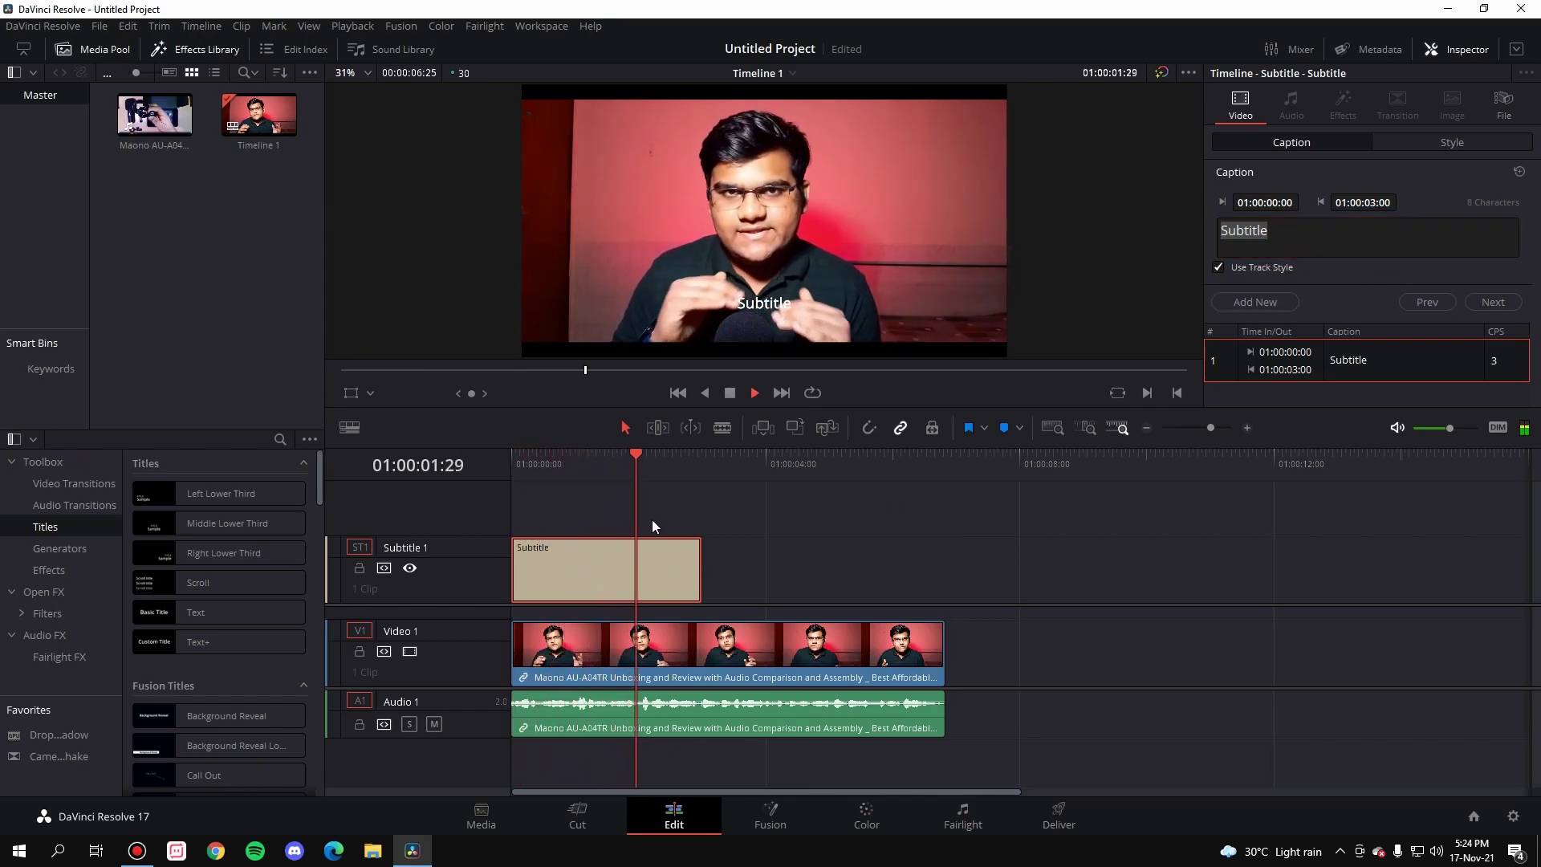
{"action": "key", "text": "space"}
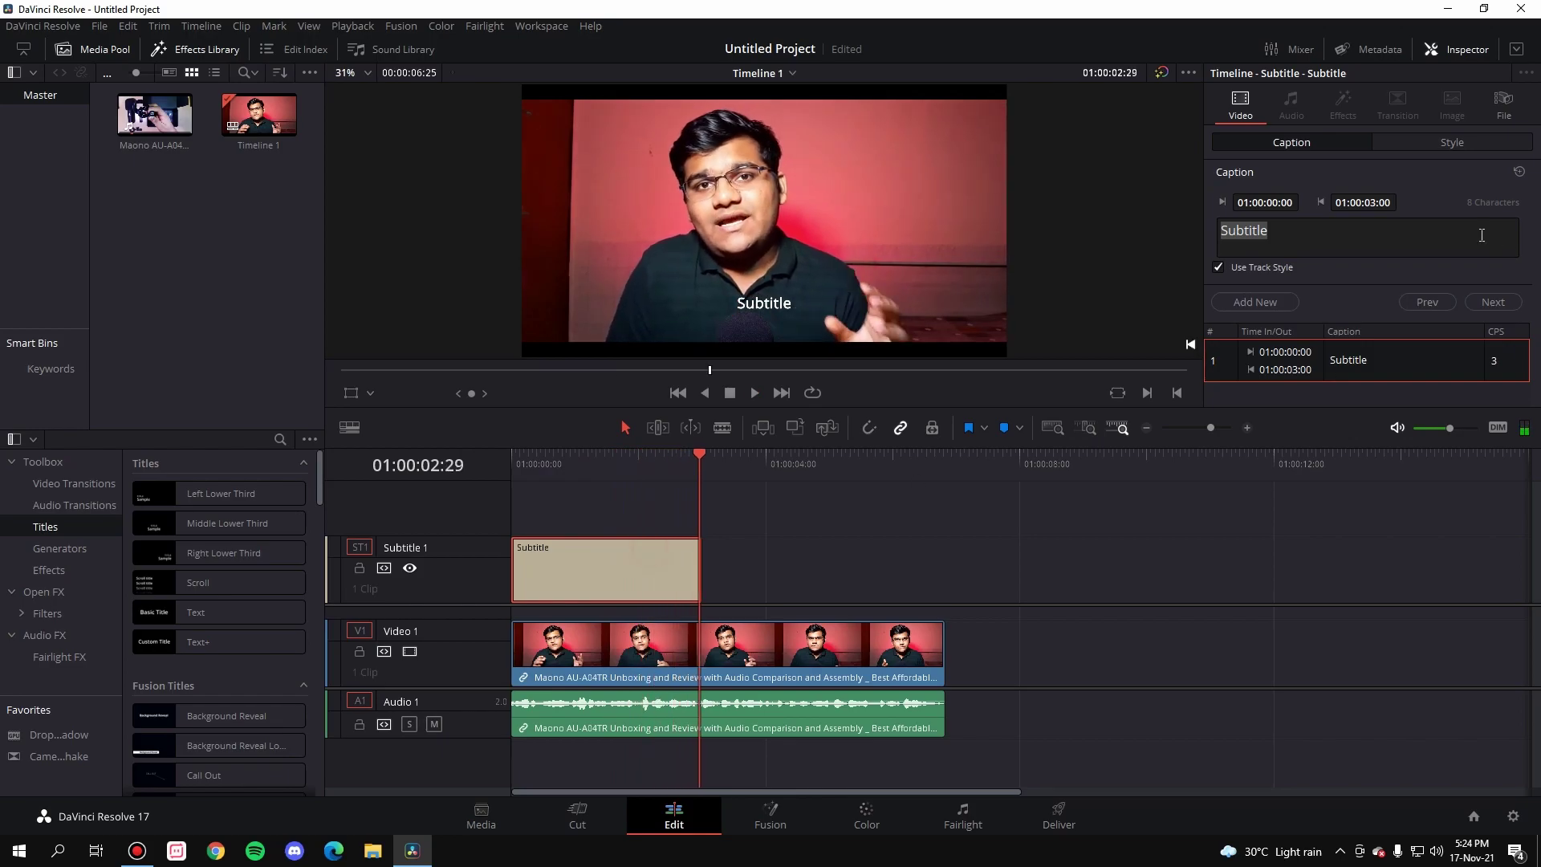
Replace the caption text with 'So now this video is divided into various segments'.
{"action": "left_click", "coordinate": [1401, 228]}
{"action": "key", "text": "ctrl+a"}
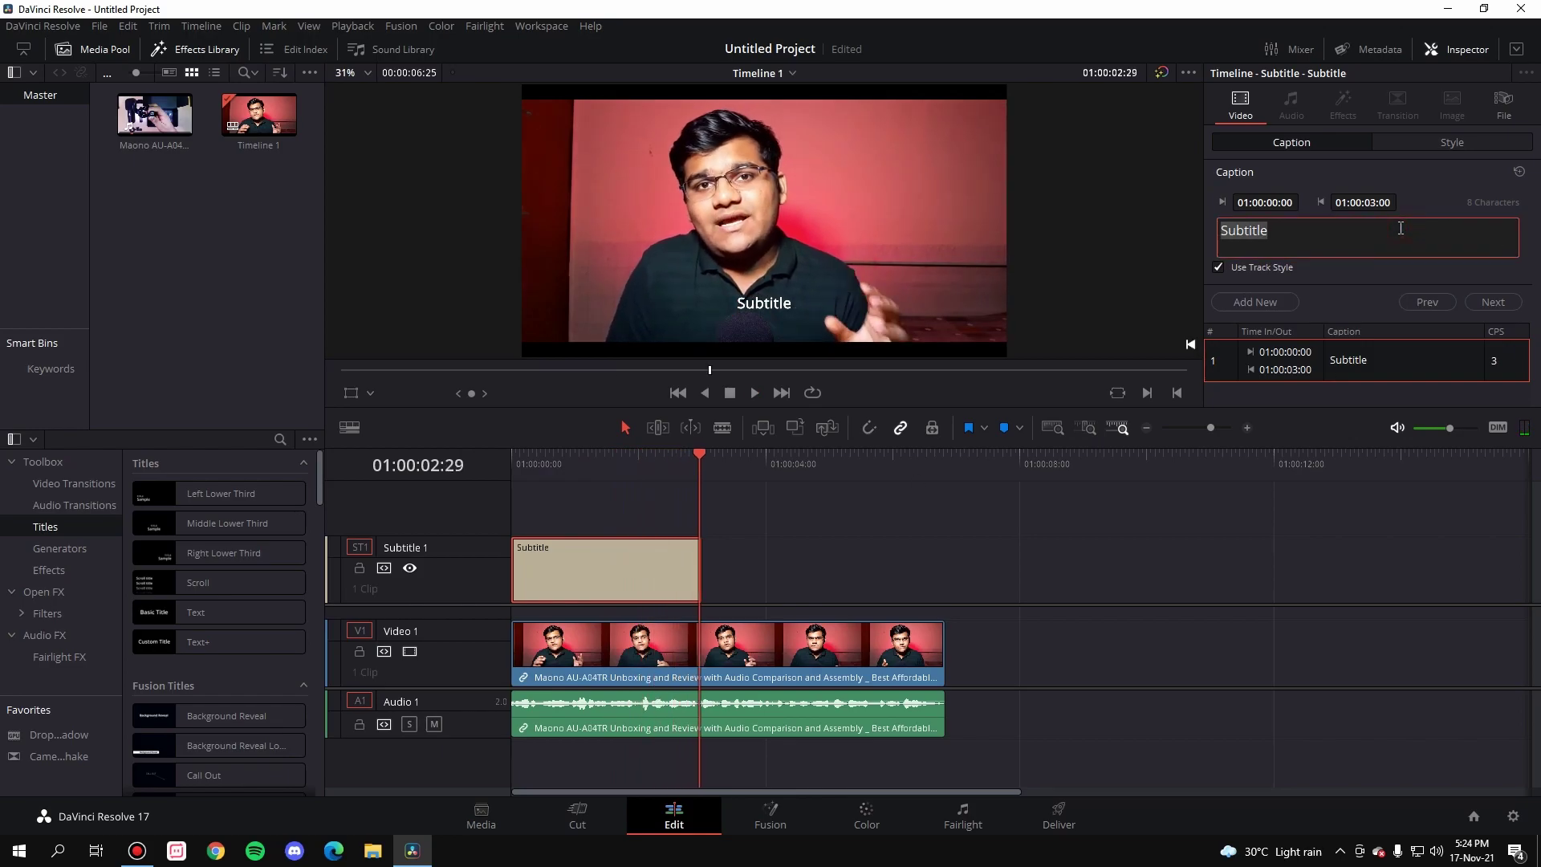
{"action": "type", "text": "So now the video"}
{"action": "key", "text": "BackSpace"}
{"action": "key", "text": "BackSpace"}
{"action": "key", "text": "BackSpace"}
{"action": "key", "text": "BackSpace"}
{"action": "key", "text": "BackSpace"}
{"action": "key", "text": "BackSpace"}
{"action": "key", "text": "BackSpace"}
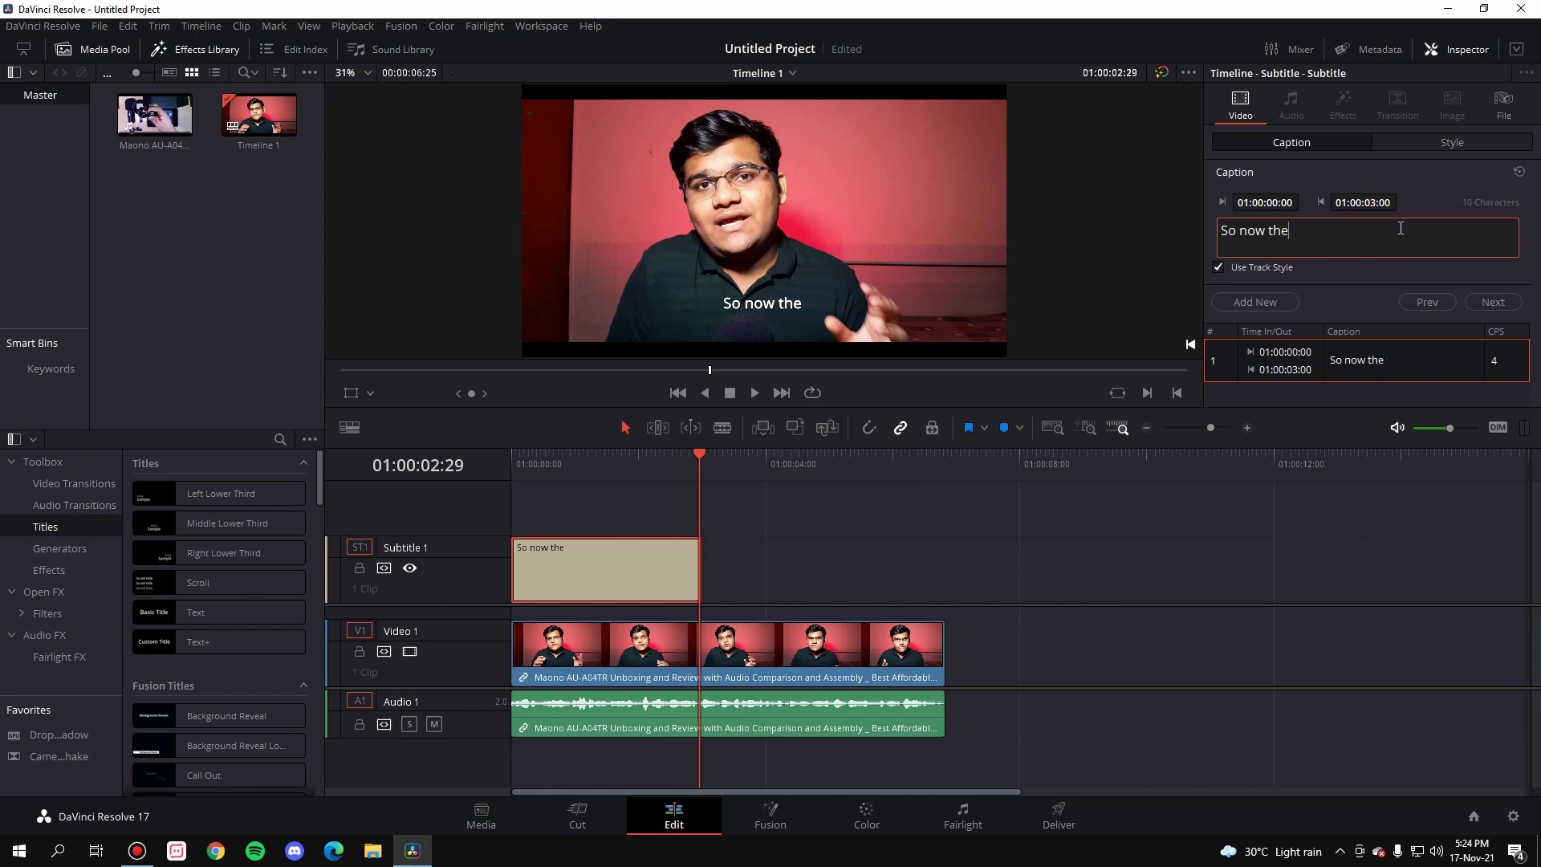
{"action": "type", "text": "is video is divided into various segments"}
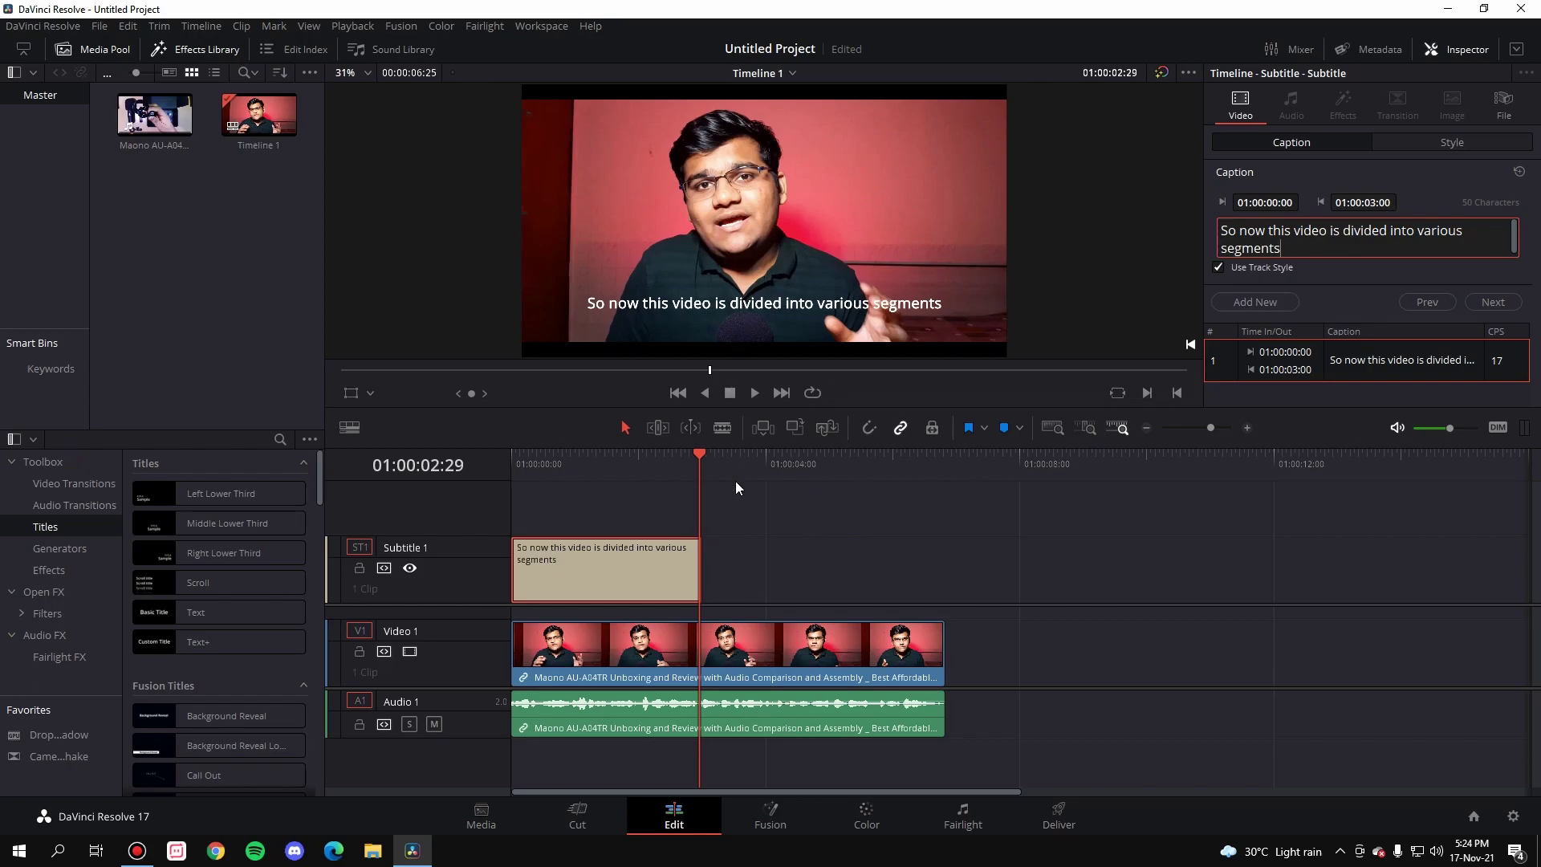
{"action": "left_click", "coordinate": [620, 494]}
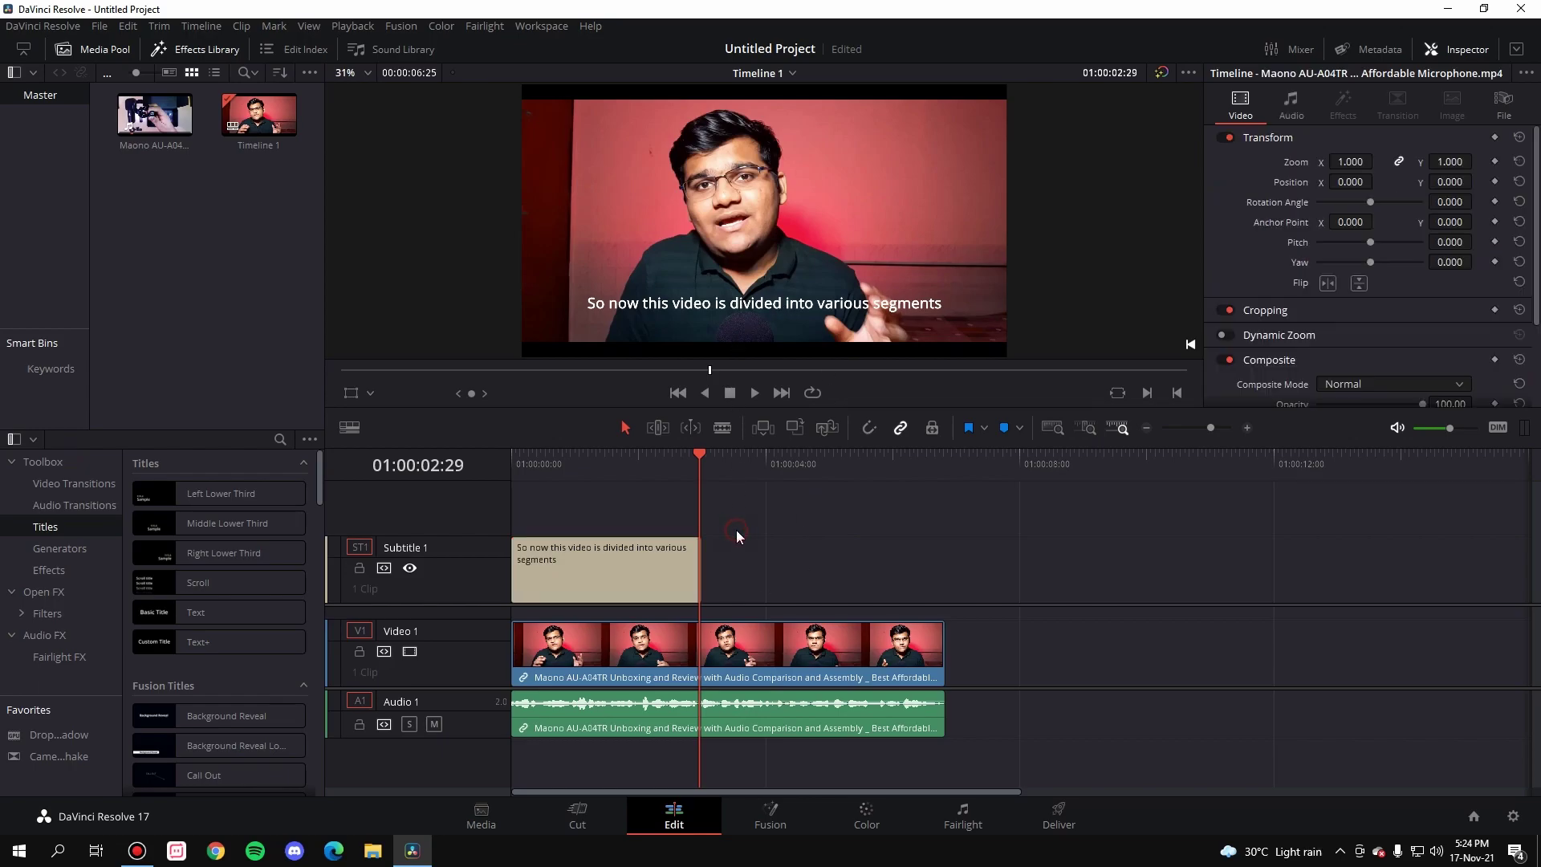
{"action": "left_click", "coordinate": [632, 573]}
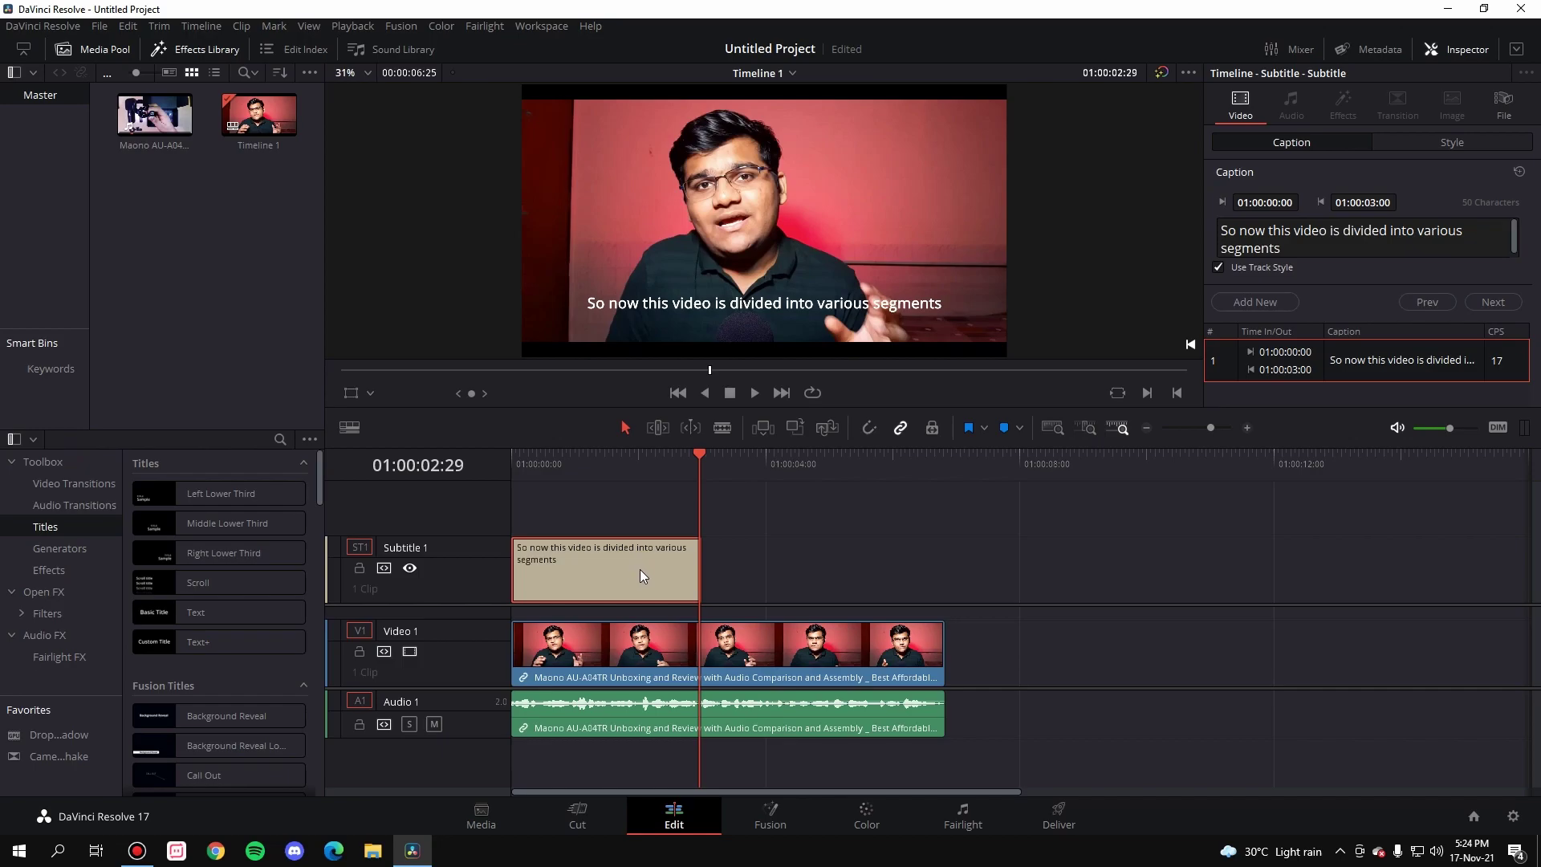
Change the caption font from Open Sans to Manrope in the Style settings.
{"action": "left_click", "coordinate": [1472, 143]}
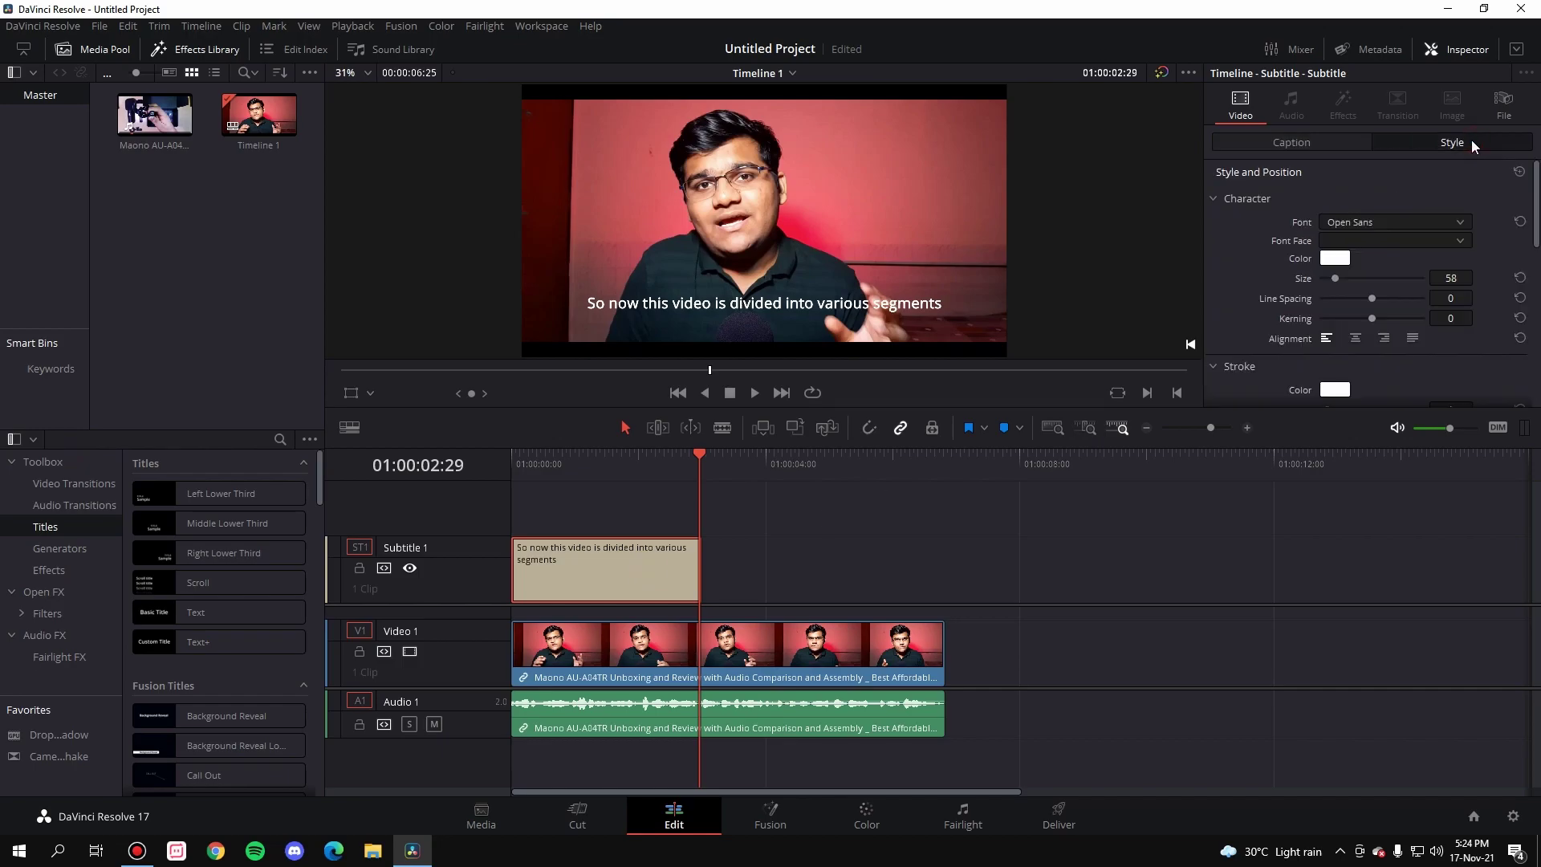
{"action": "left_click", "coordinate": [1432, 223]}
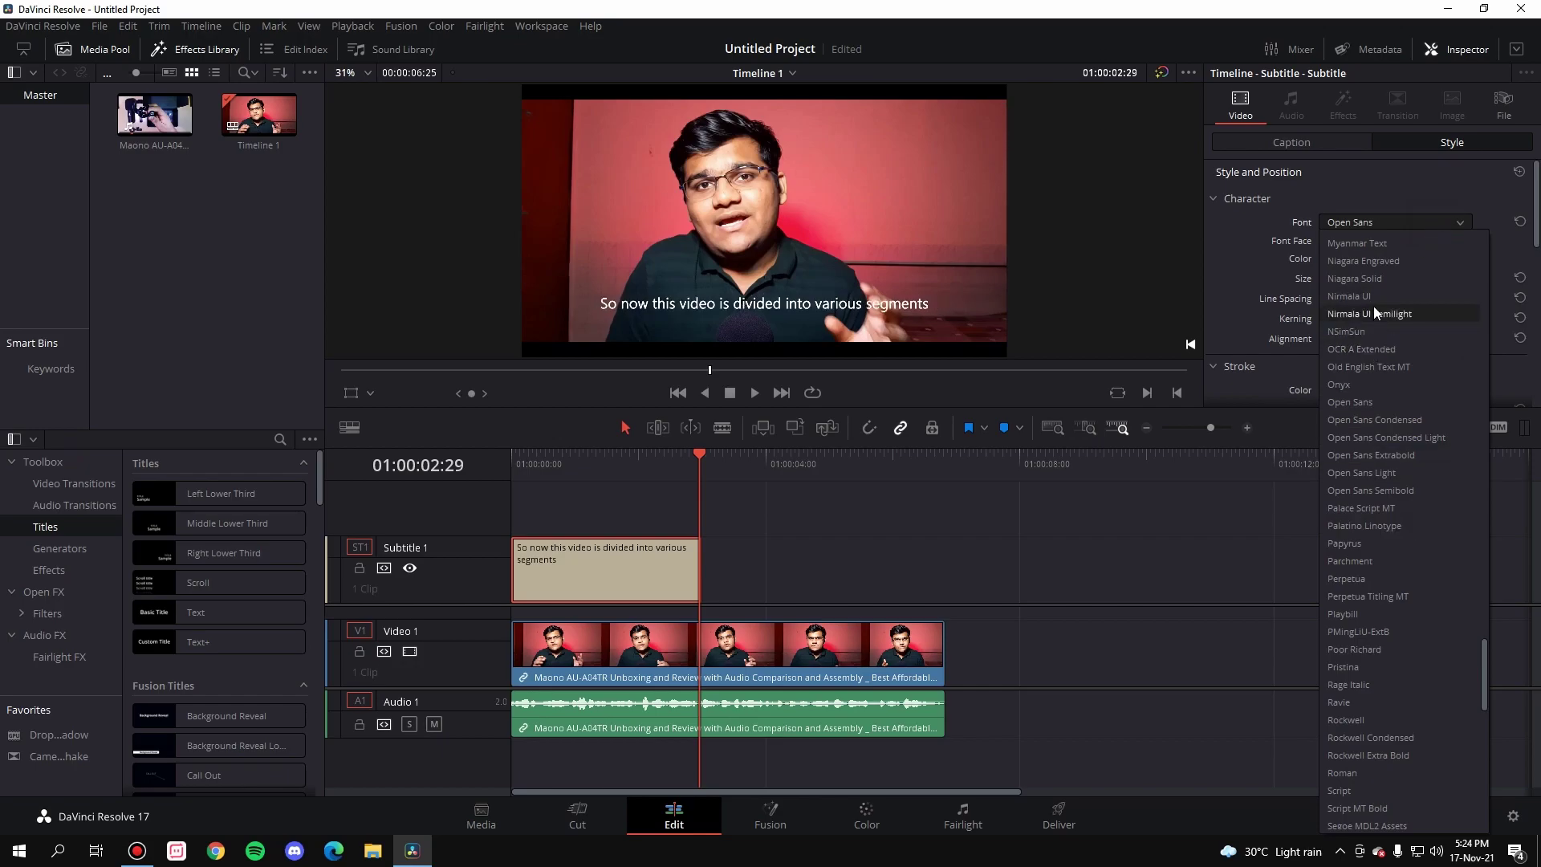
{"action": "scroll", "coordinate": [1369, 324], "scroll_direction": "up", "scroll_amount": 5}
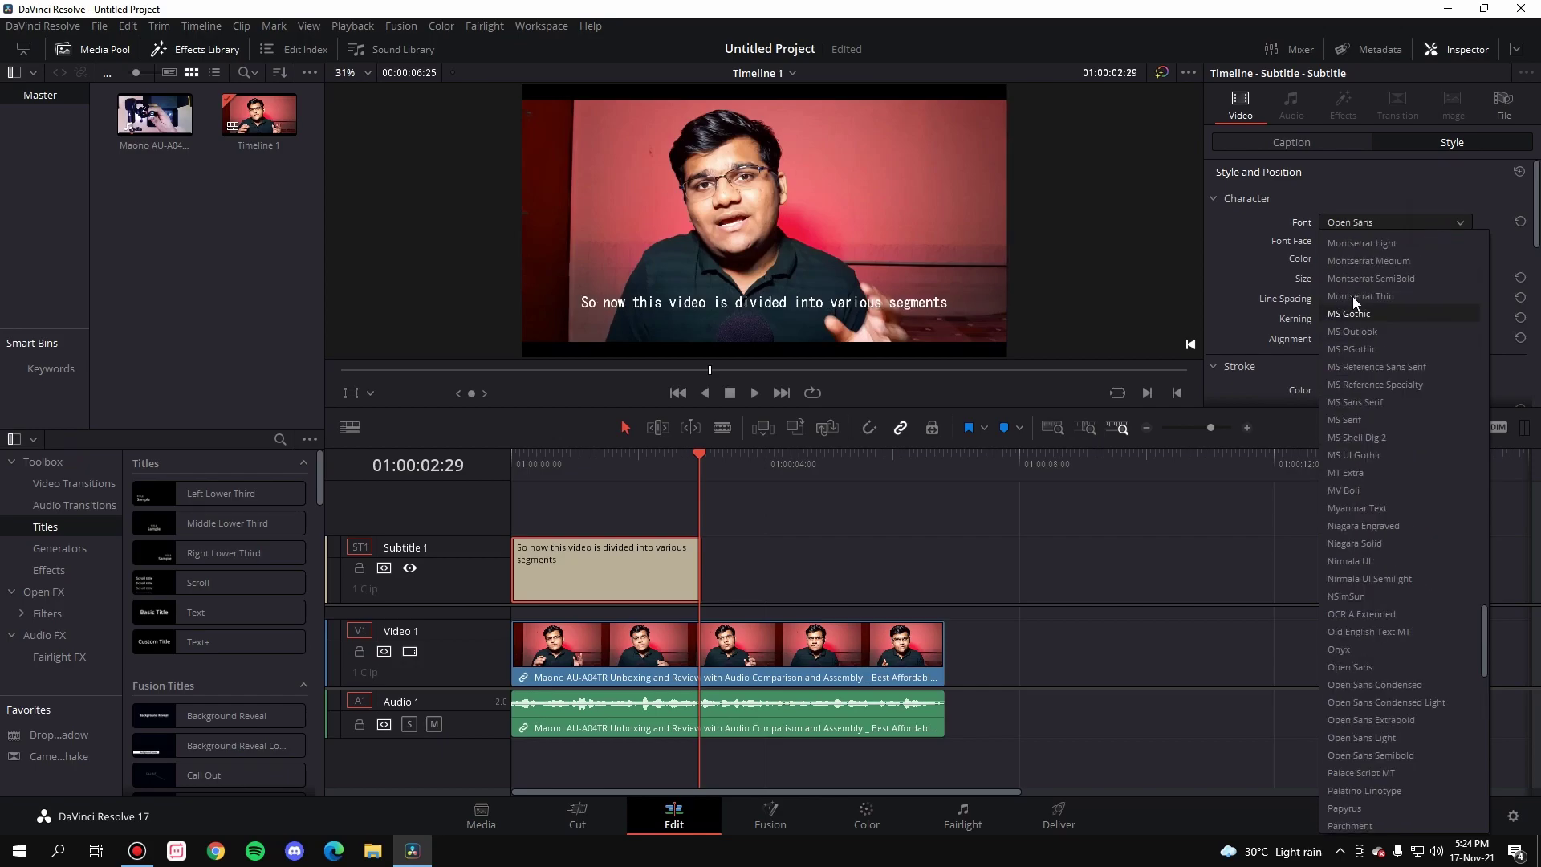
{"action": "scroll", "coordinate": [1352, 296], "scroll_direction": "up", "scroll_amount": 5}
{"action": "scroll", "coordinate": [1361, 315], "scroll_direction": "up", "scroll_amount": 9}
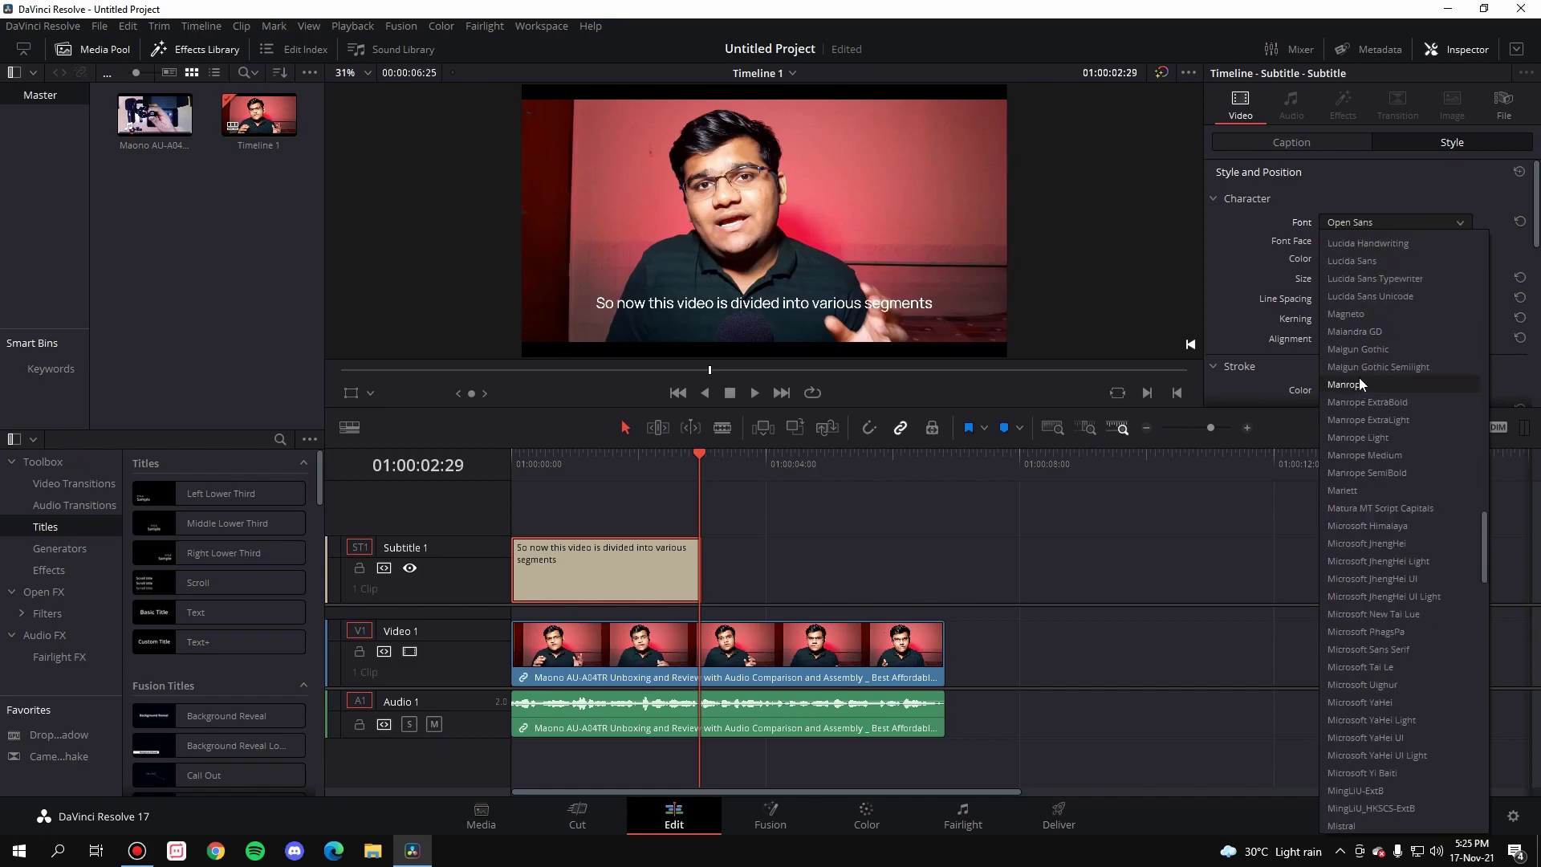
{"action": "left_click", "coordinate": [1358, 384]}
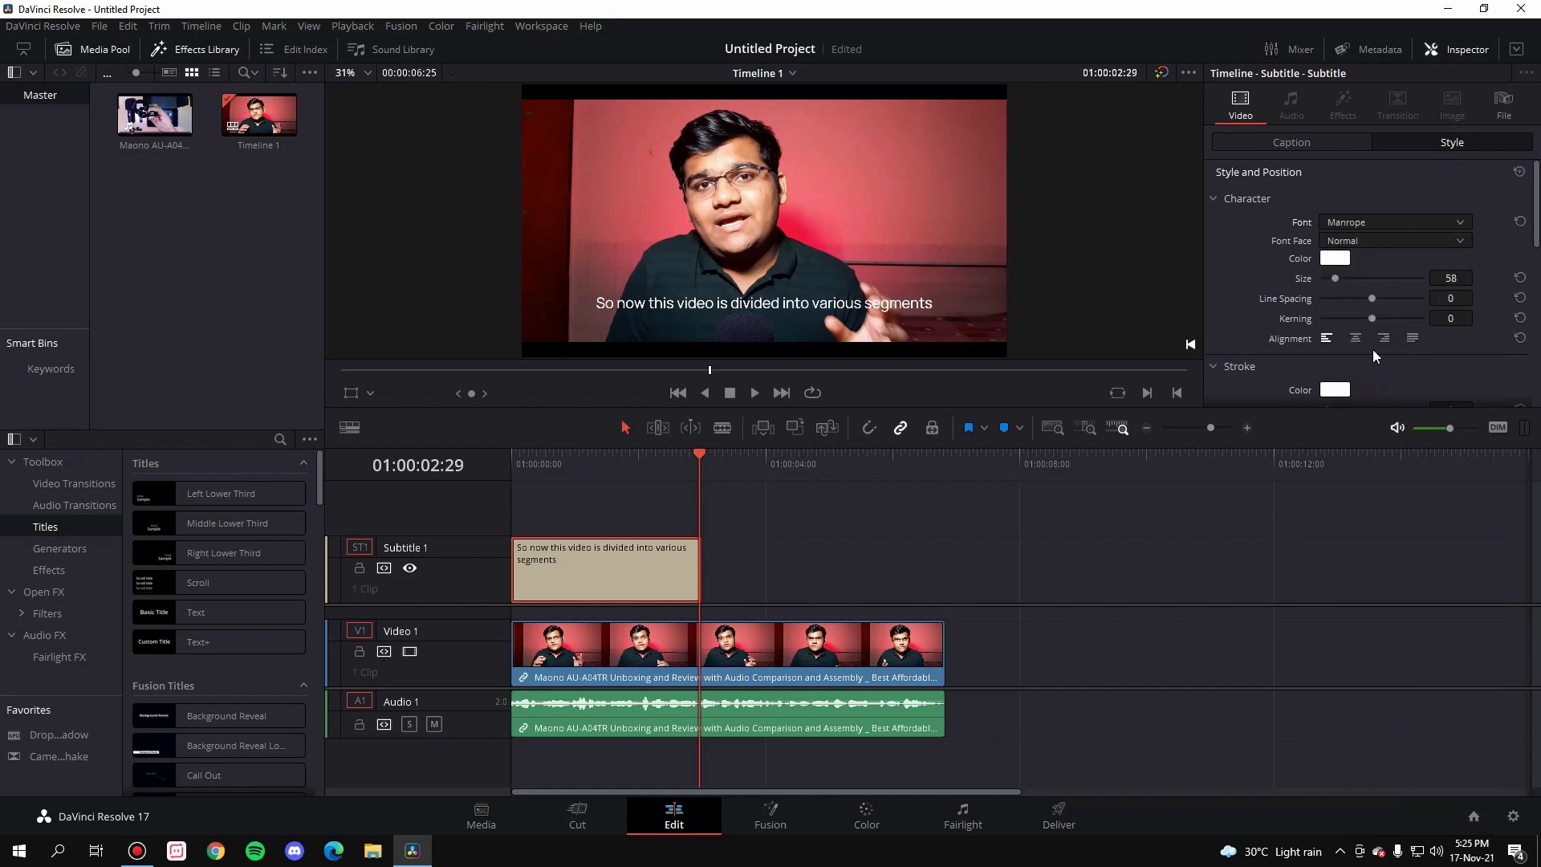
Keep the Normal font face and review the remaining style settings.
{"action": "left_click", "coordinate": [1355, 245]}
{"action": "left_click", "coordinate": [1354, 244]}
{"action": "left_click", "coordinate": [1354, 244]}
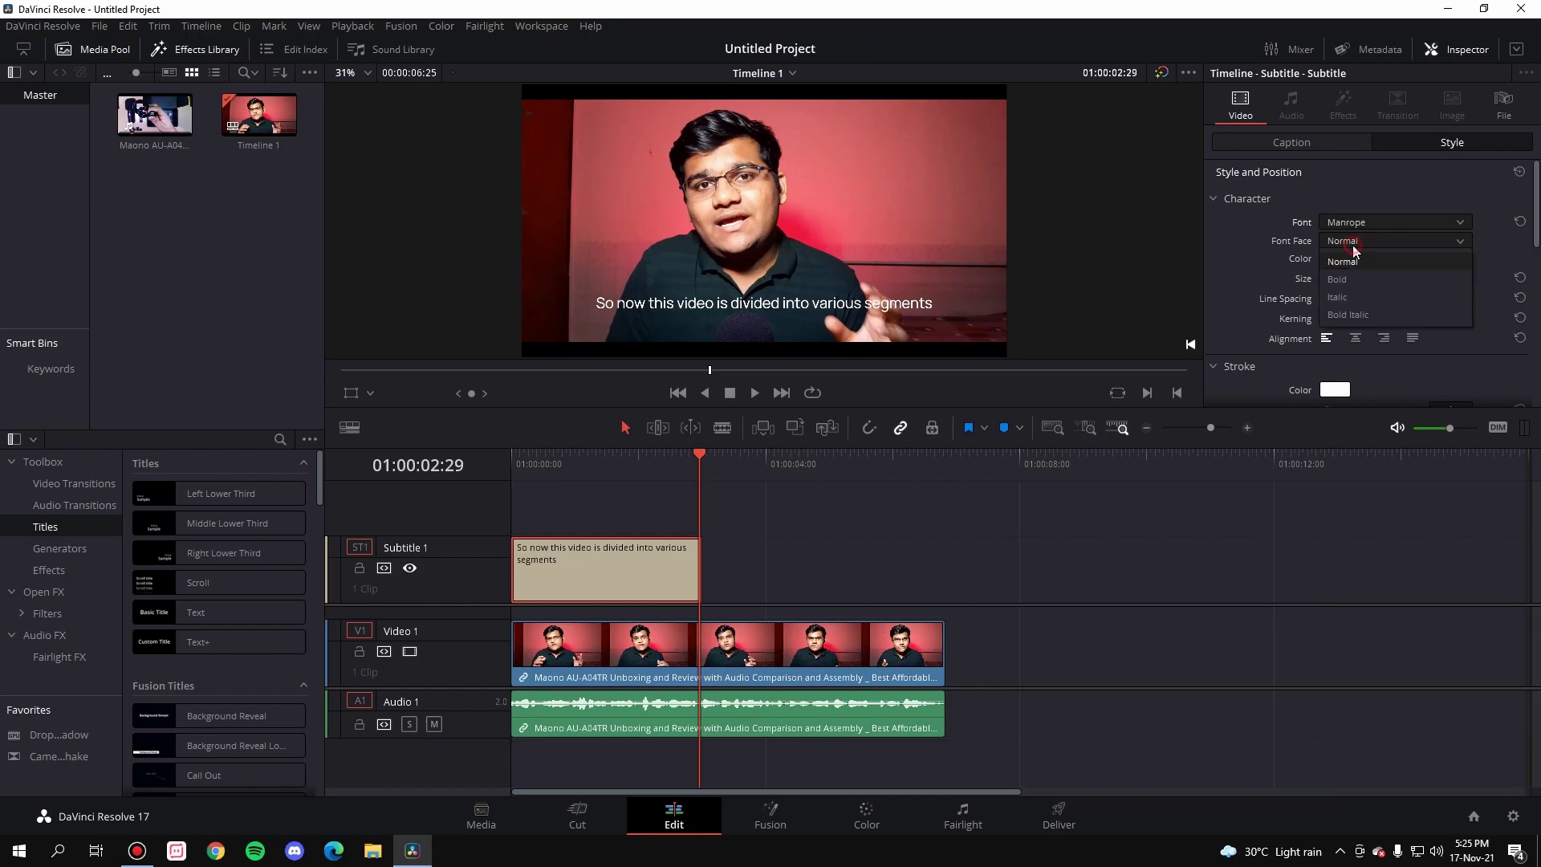
{"action": "left_click", "coordinate": [1354, 244]}
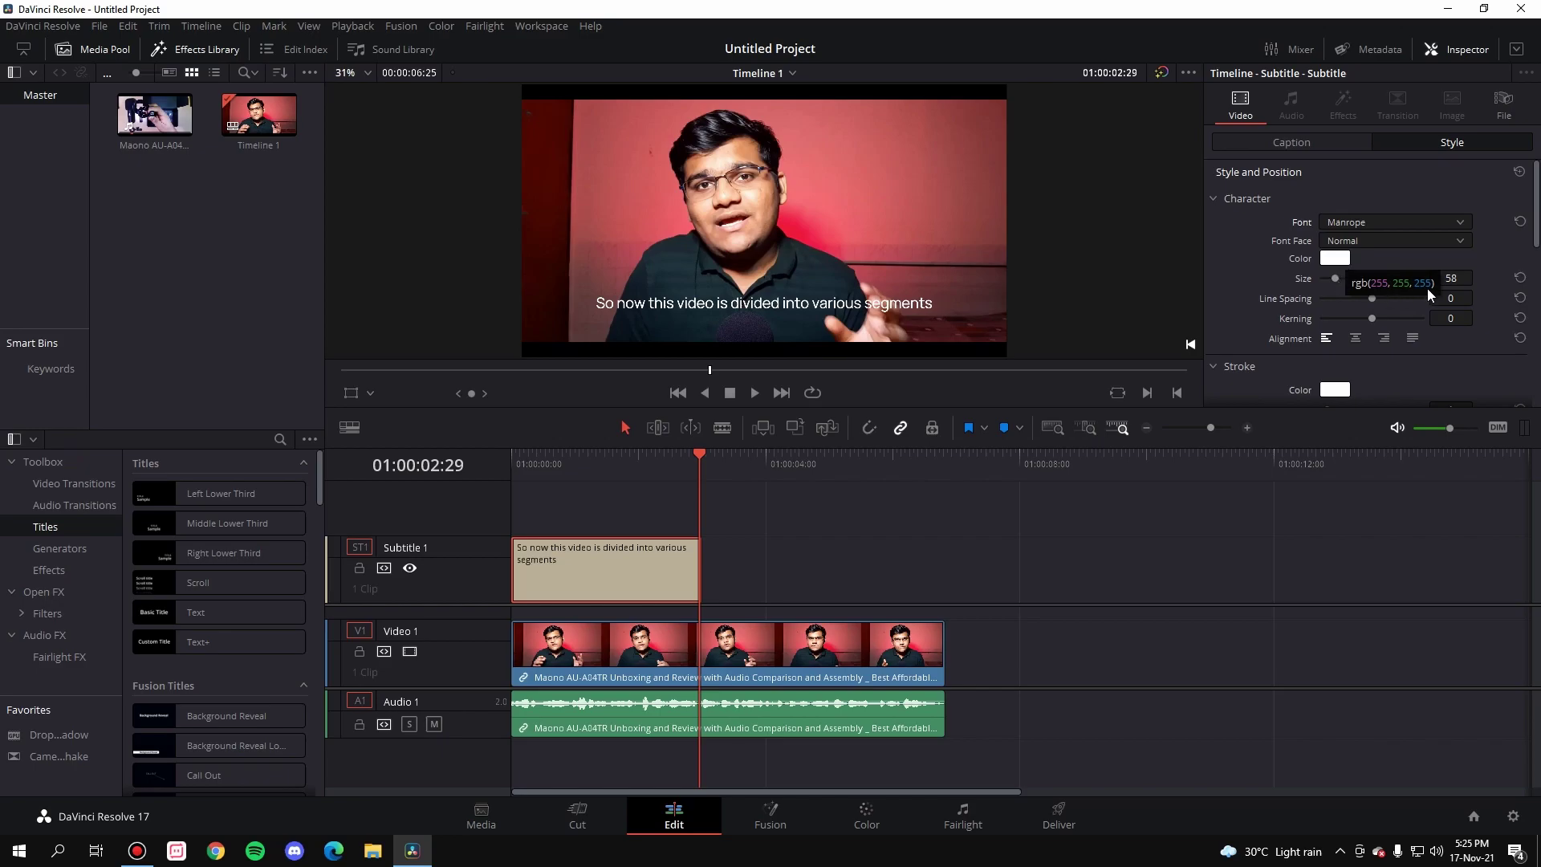
{"action": "scroll", "coordinate": [1428, 288], "scroll_direction": "down", "scroll_amount": 3}
{"action": "scroll", "coordinate": [1233, 247], "scroll_direction": "down", "scroll_amount": 2}
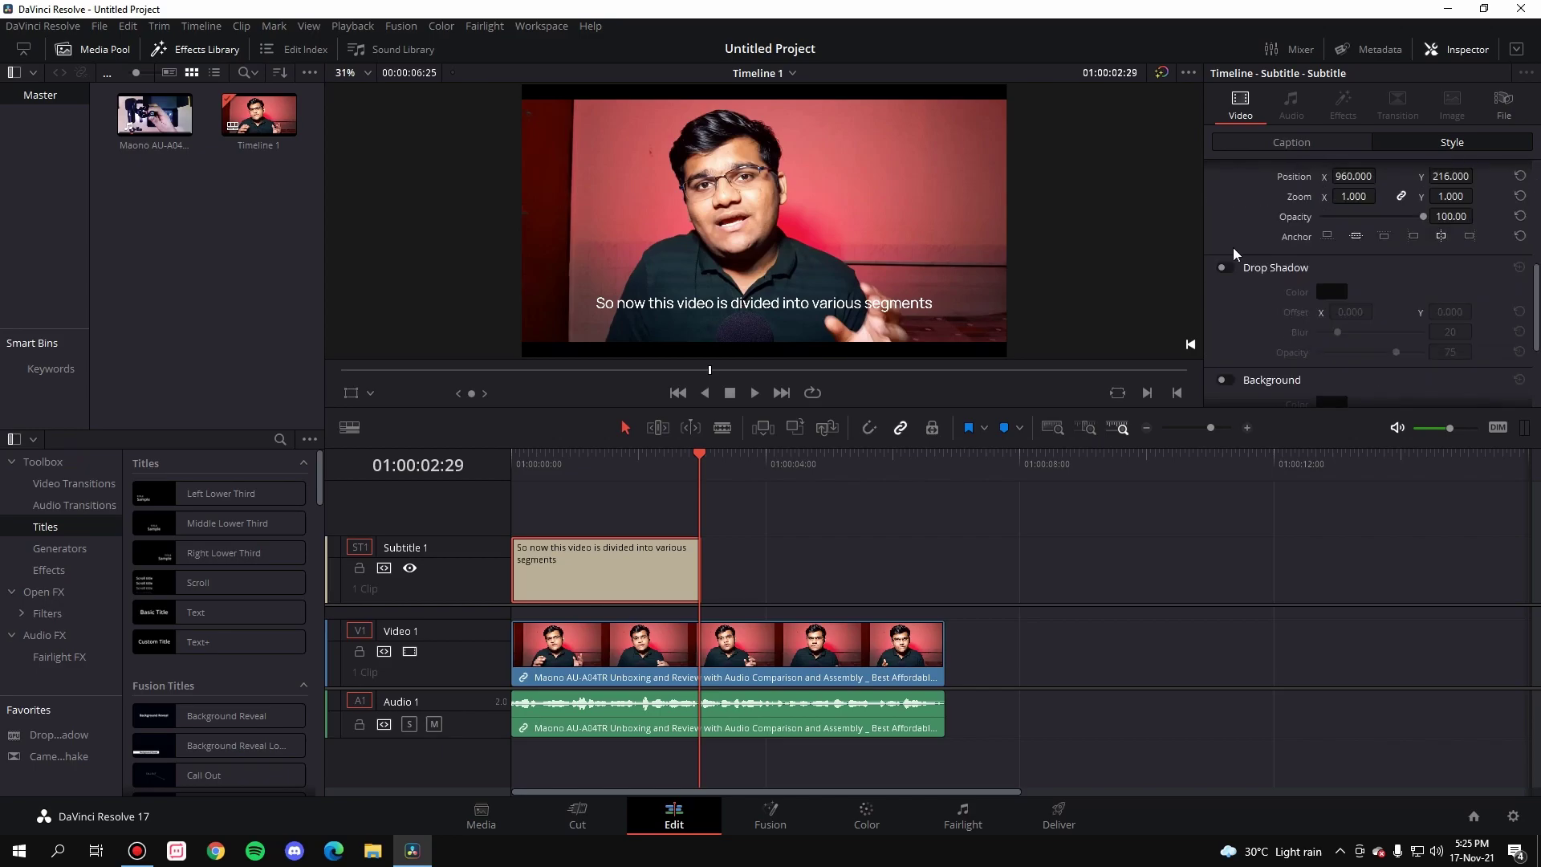
{"action": "scroll", "coordinate": [1234, 265], "scroll_direction": "down", "scroll_amount": 3}
{"action": "scroll", "coordinate": [1273, 331], "scroll_direction": "up", "scroll_amount": 8}
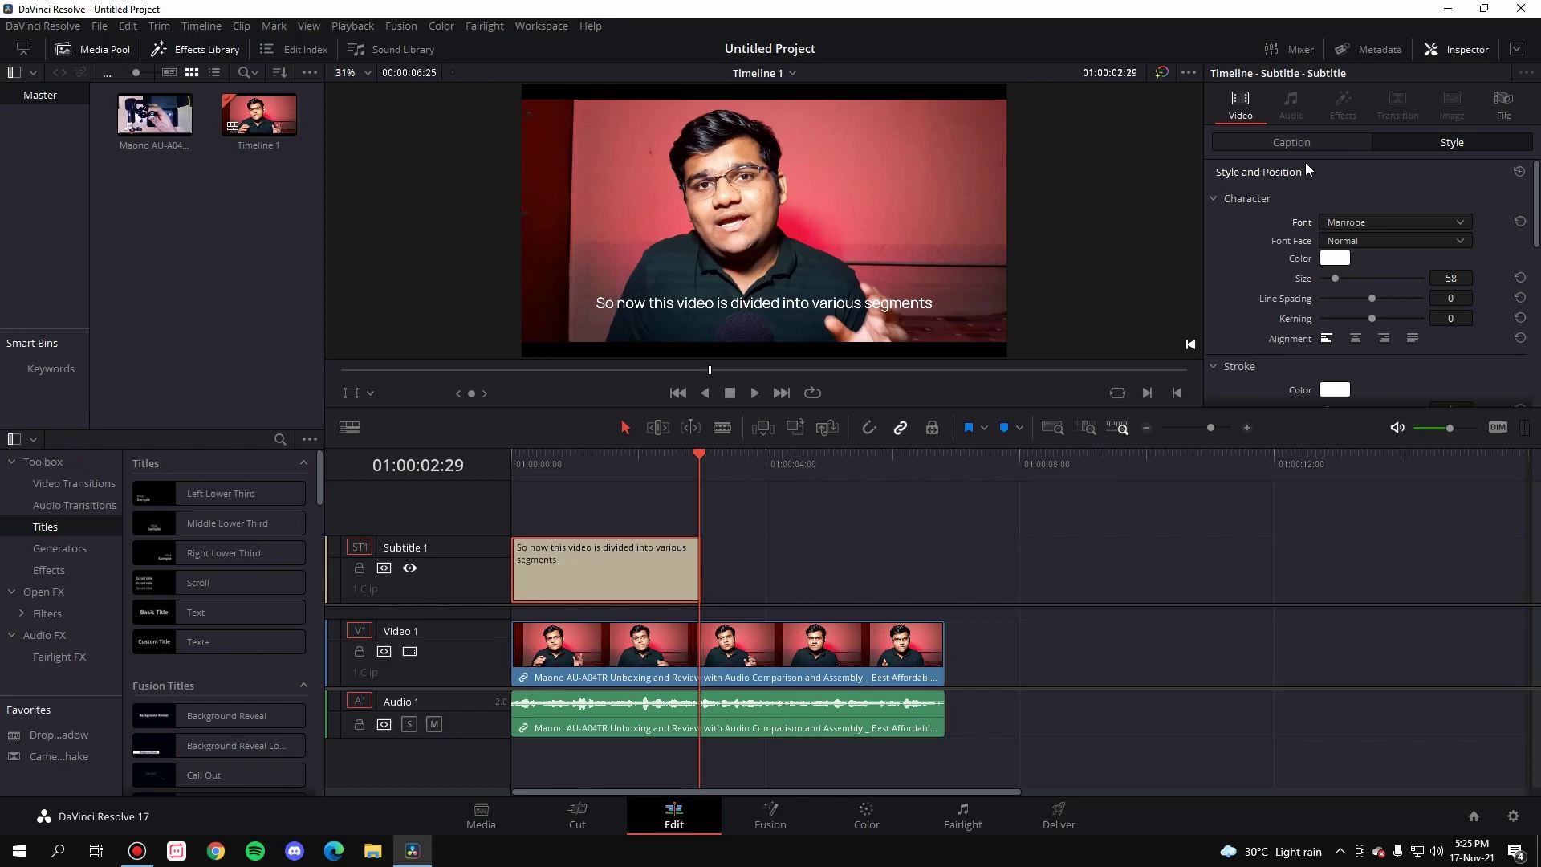
Review the caption text and timing, then deselect the subtitle clip.
{"action": "left_click", "coordinate": [1292, 142]}
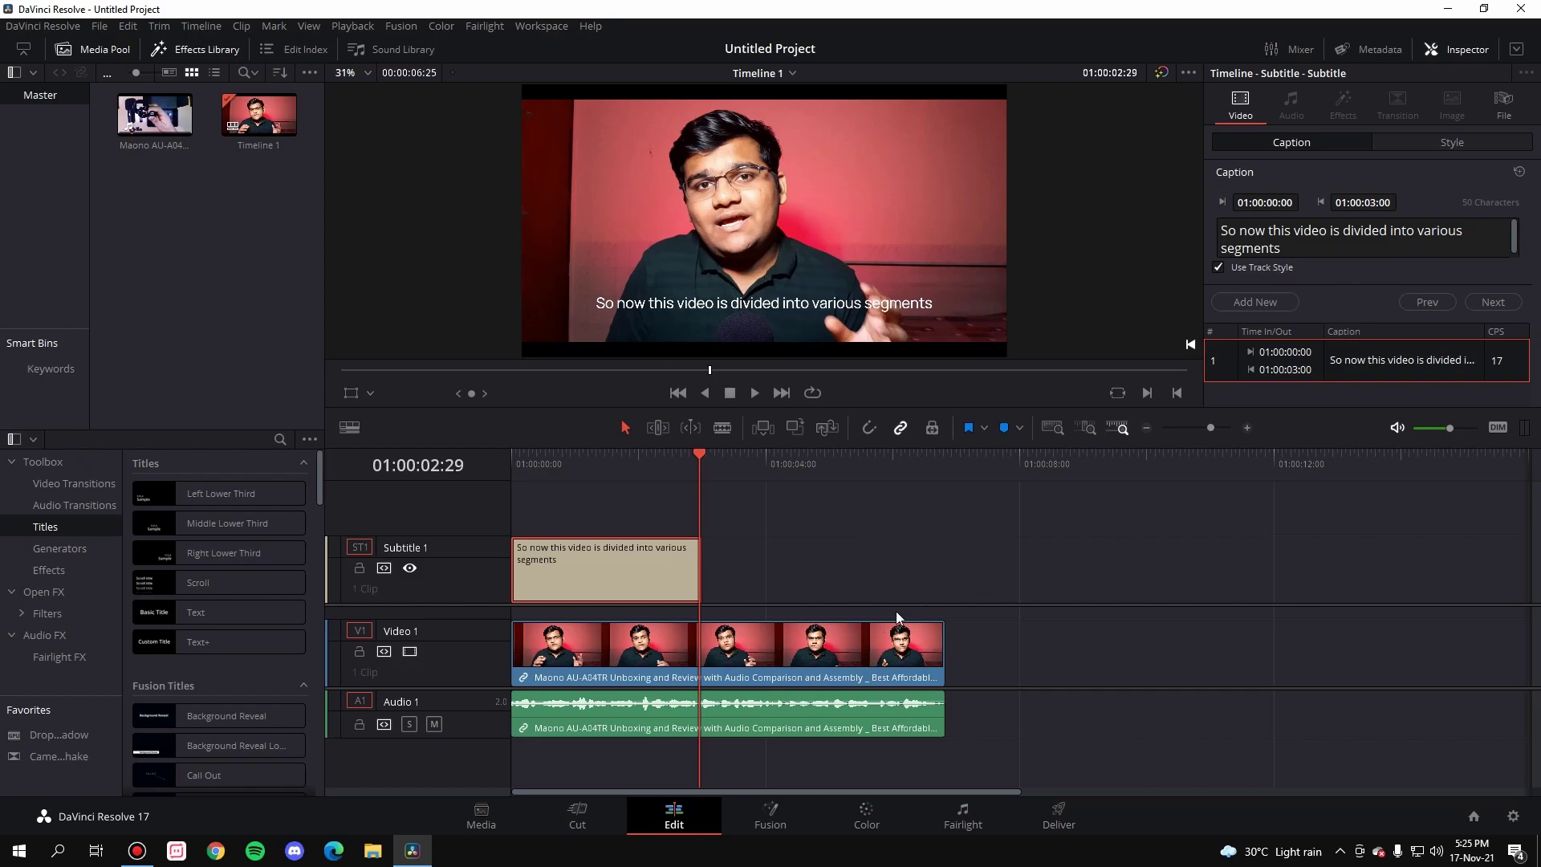
{"action": "left_click", "coordinate": [803, 558]}
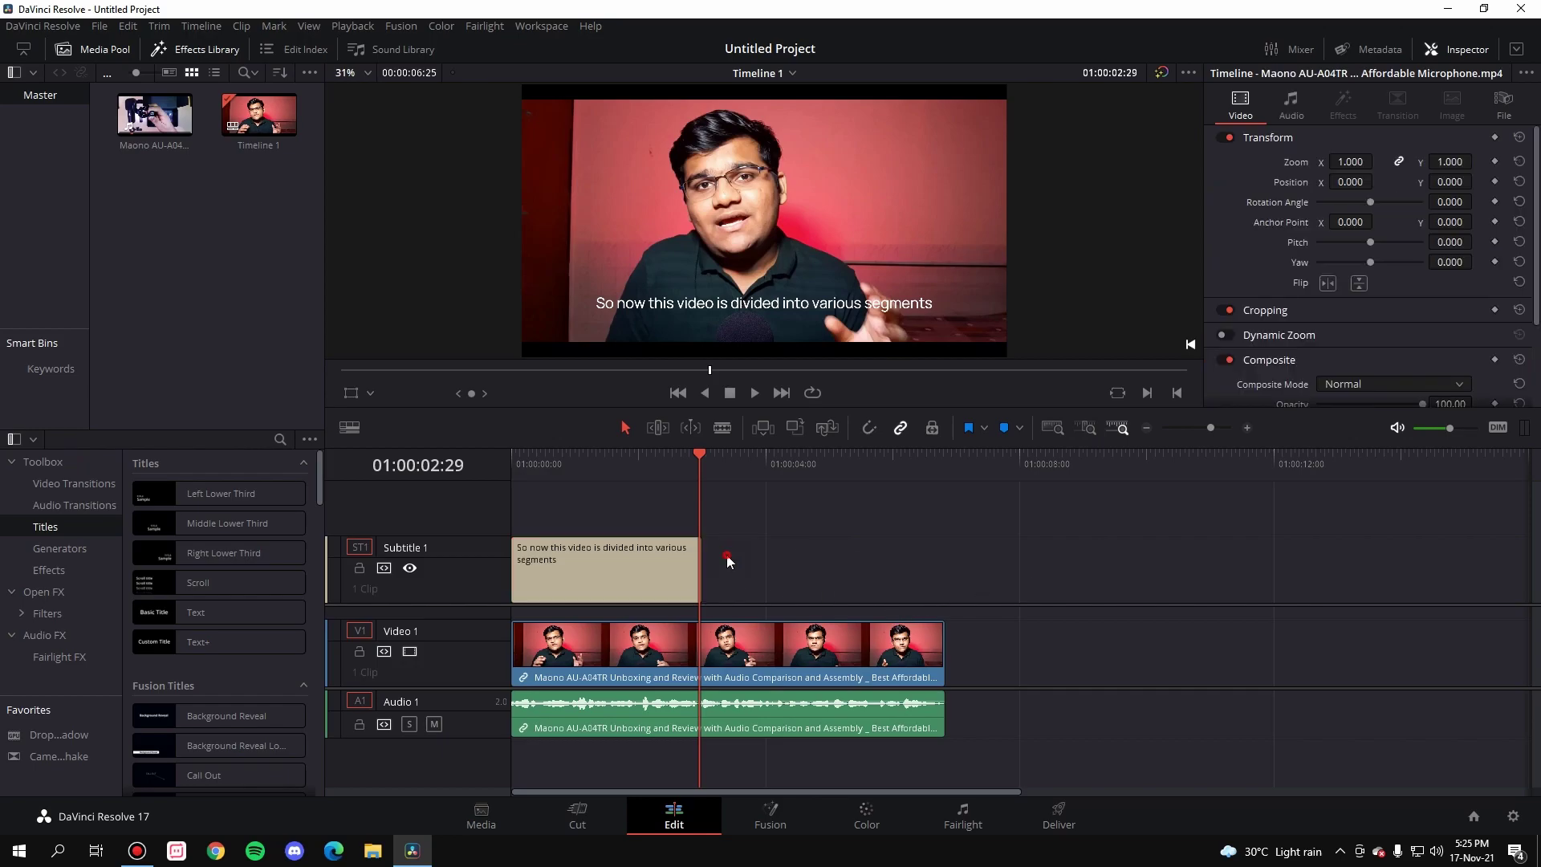
Duplicate the caption to 01:00:03:00 and play back from about 01:00:02:19.
{"action": "left_click_drag", "start_coordinate": [562, 585], "coordinate": [740, 575]}
{"action": "left_click", "coordinate": [923, 543]}
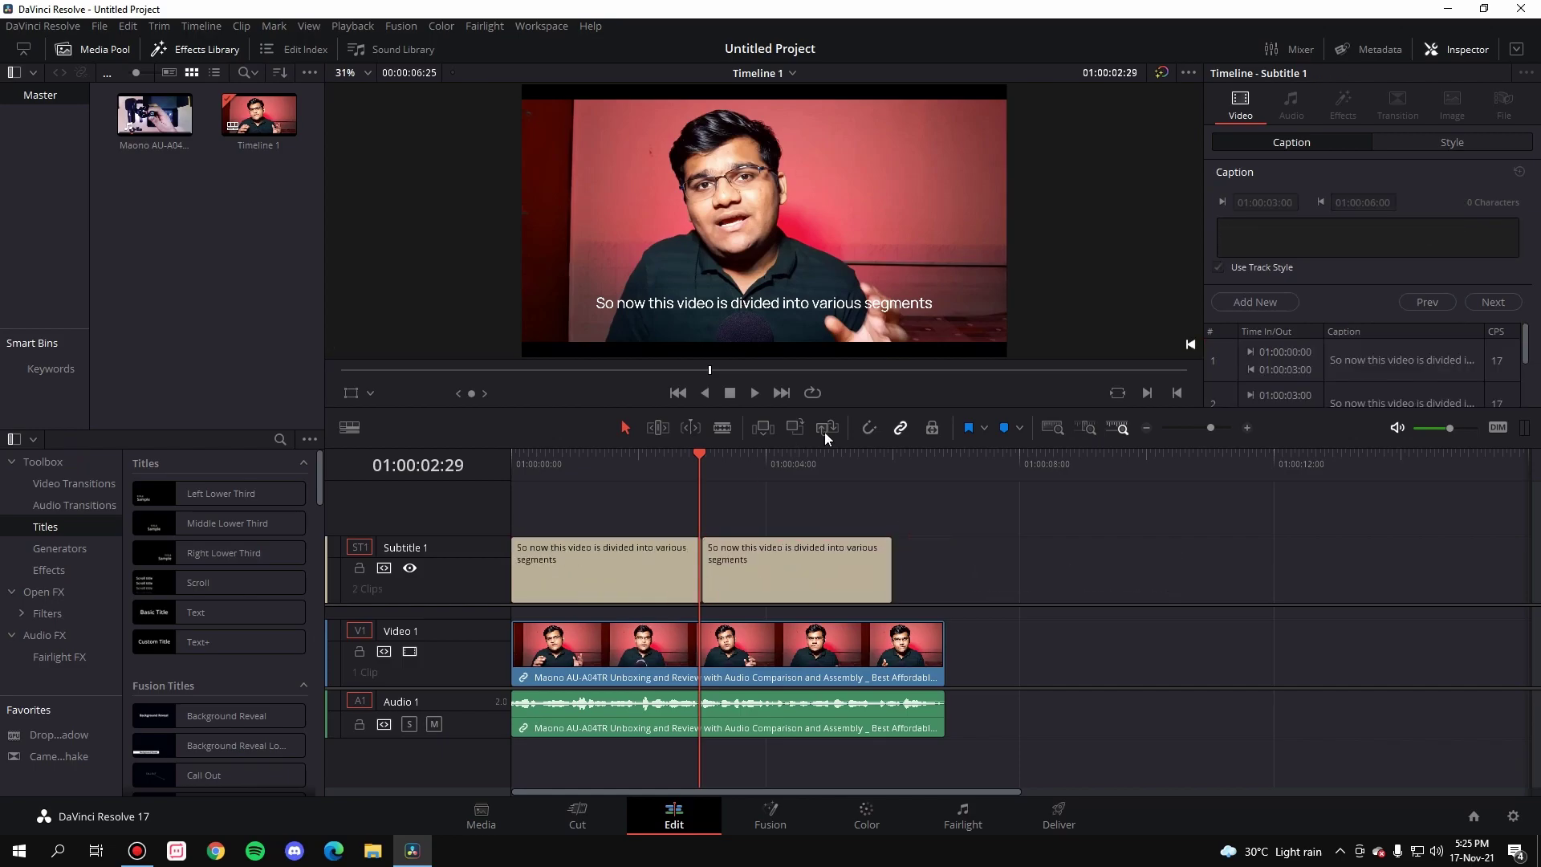
{"action": "left_click", "coordinate": [677, 470]}
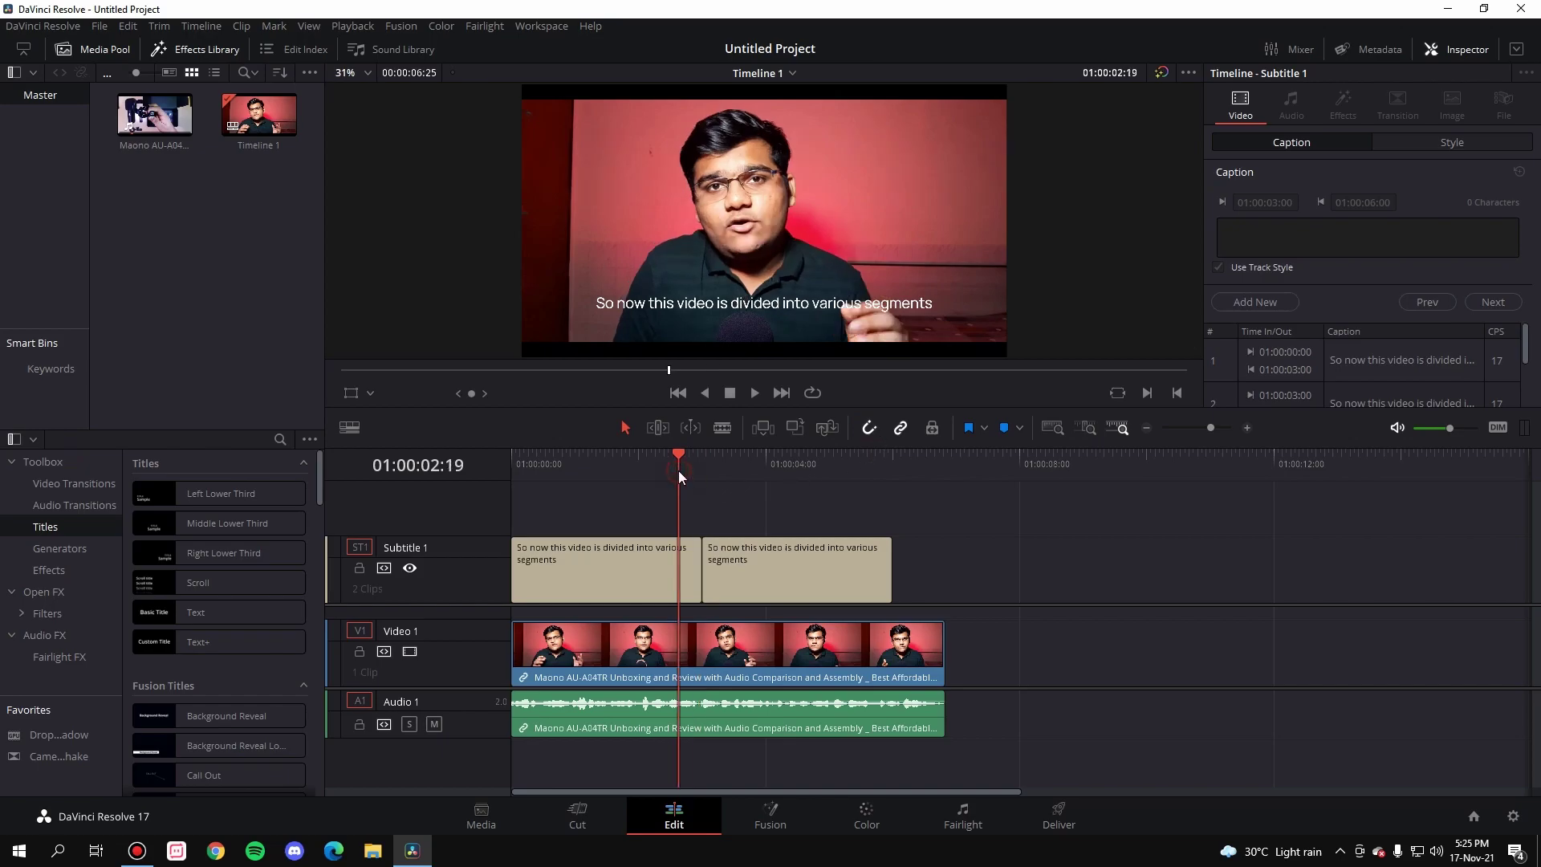
{"action": "key", "text": "space"}
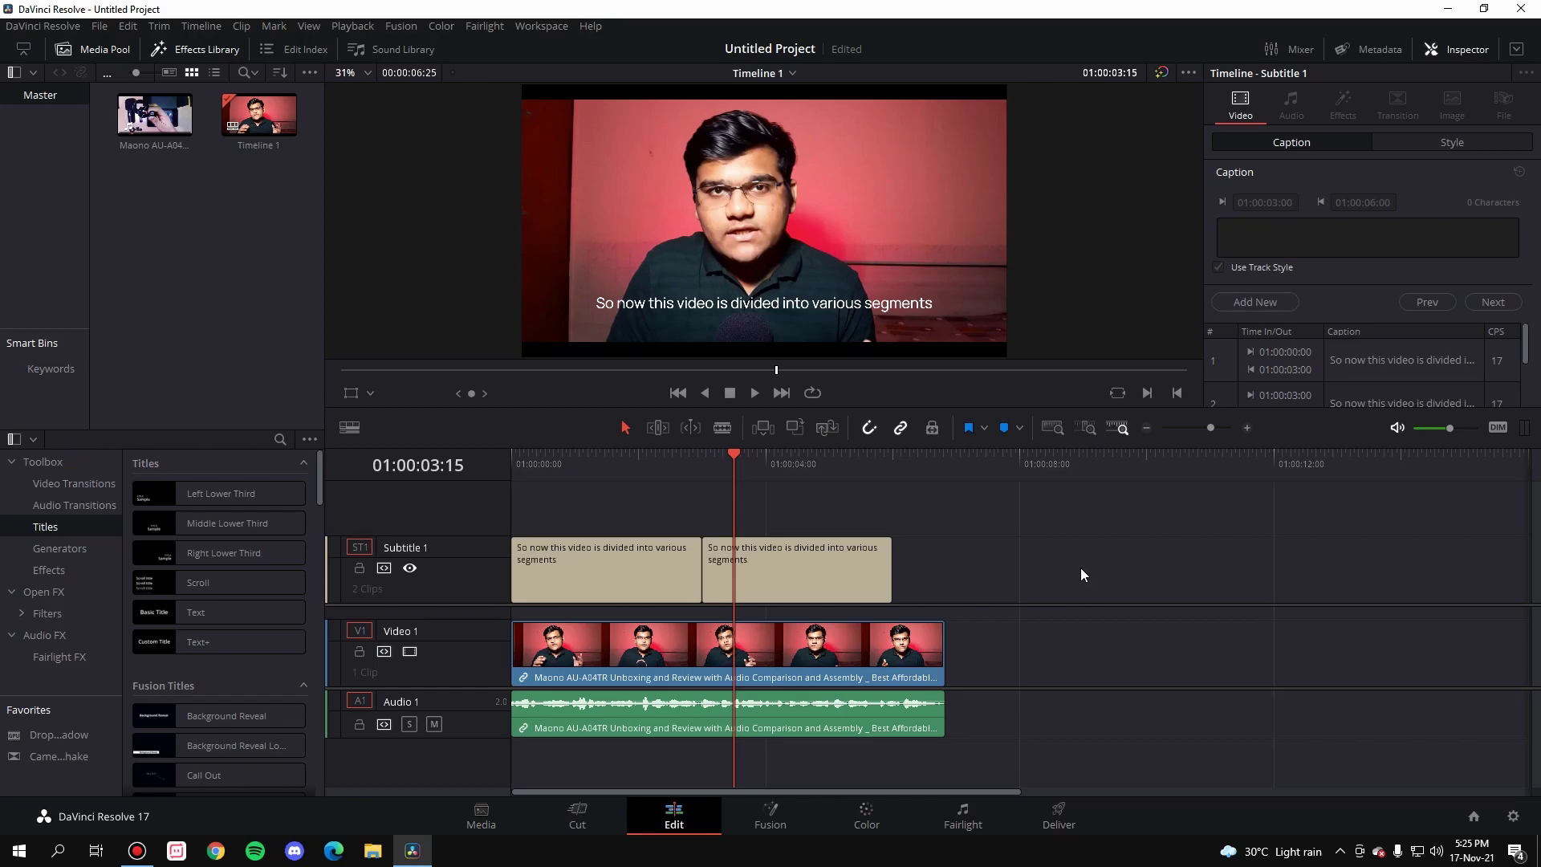
Make caption 2 read 'And all the timestamps are given in the description', spanning 01:00:02:16-01:00:04:13.
{"action": "left_click_drag", "start_coordinate": [731, 472], "coordinate": [792, 489]}
{"action": "triple_click", "coordinate": [1232, 233]}
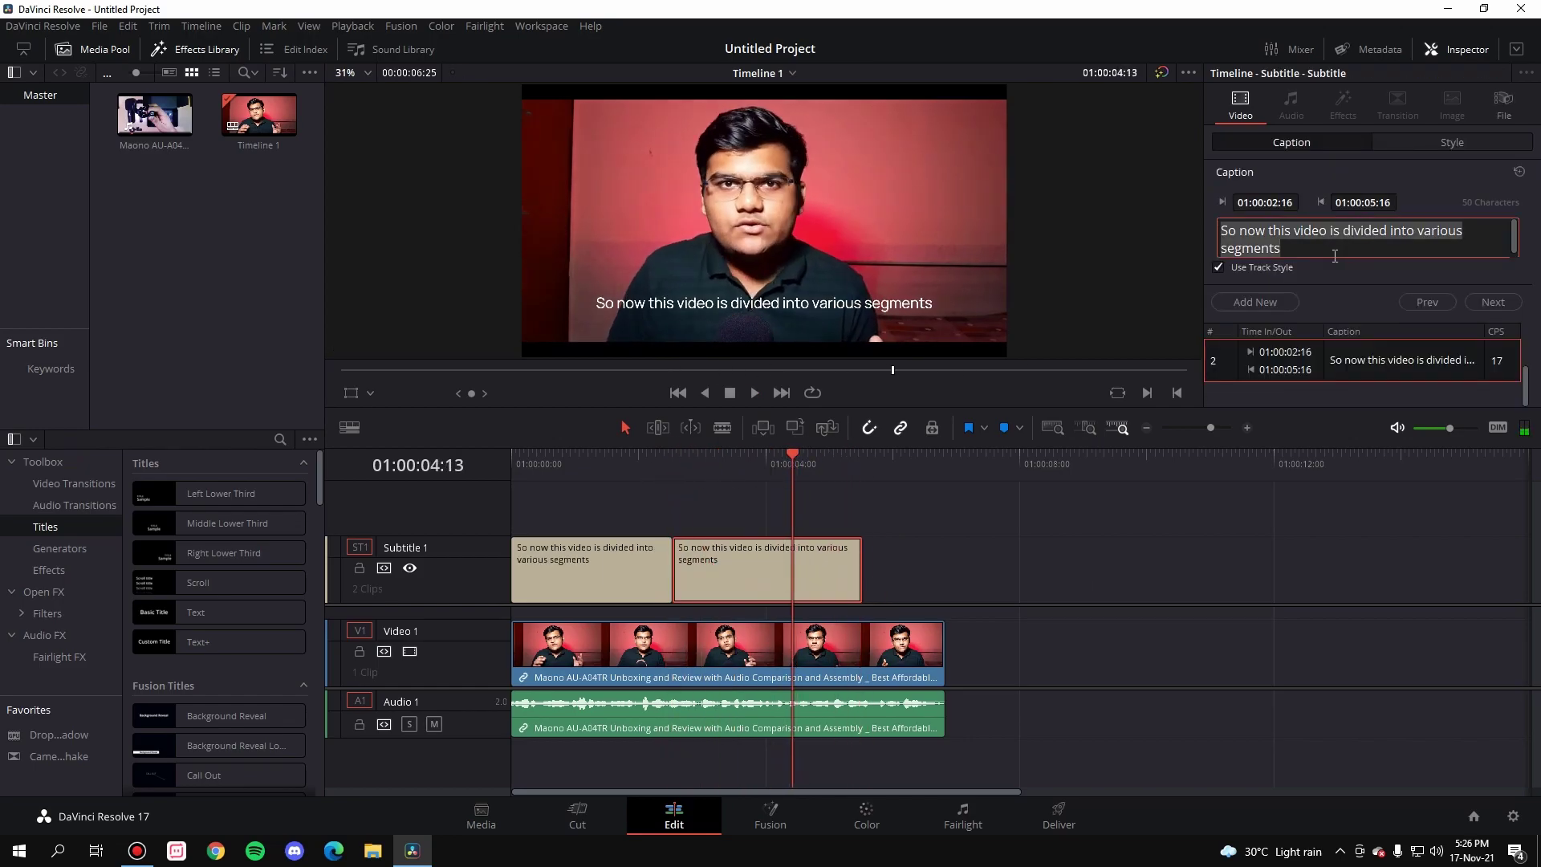
{"action": "type", "text": "and all the timestamps are given in the description"}
{"action": "left_click", "coordinate": [1232, 230]}
{"action": "key", "text": "BackSpace"}
{"action": "type", "text": "A"}
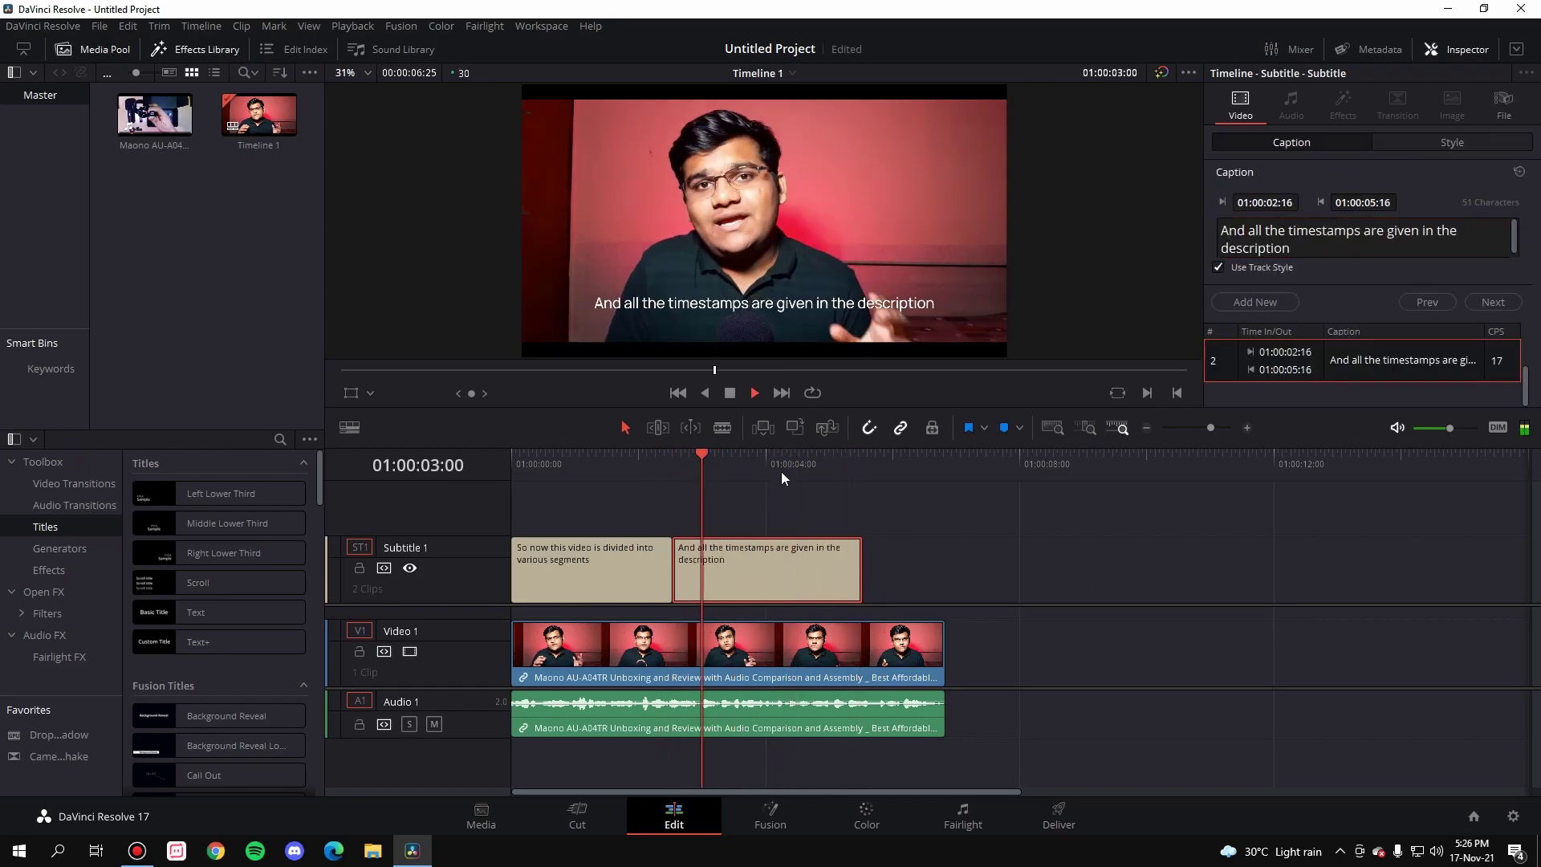
{"action": "left_click_drag", "start_coordinate": [861, 570], "coordinate": [792, 570]}
Add a third caption reading 'So if you want to jump to any of the segments, go right ahead'.
{"action": "key", "text": "ctrl+v"}
{"action": "triple_click", "coordinate": [1326, 238]}
{"action": "type", "text": "So if you want to jump to any of the segments, go right ahead"}
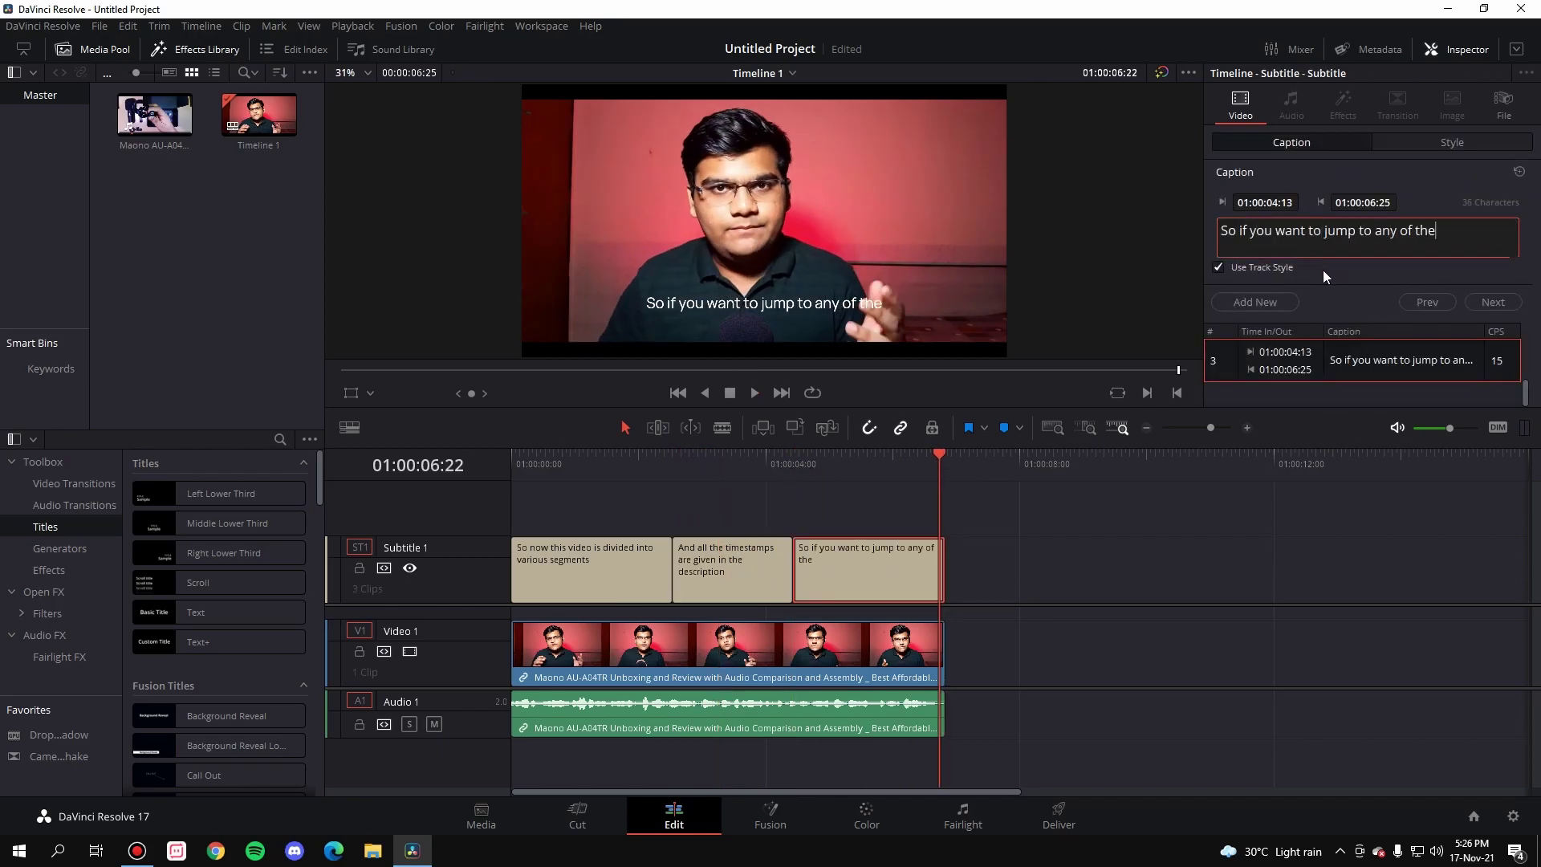
{"action": "key", "text": "ctrl+Left"}
{"action": "key", "text": "ctrl+Left"}
{"action": "key", "text": "ctrl+Left"}
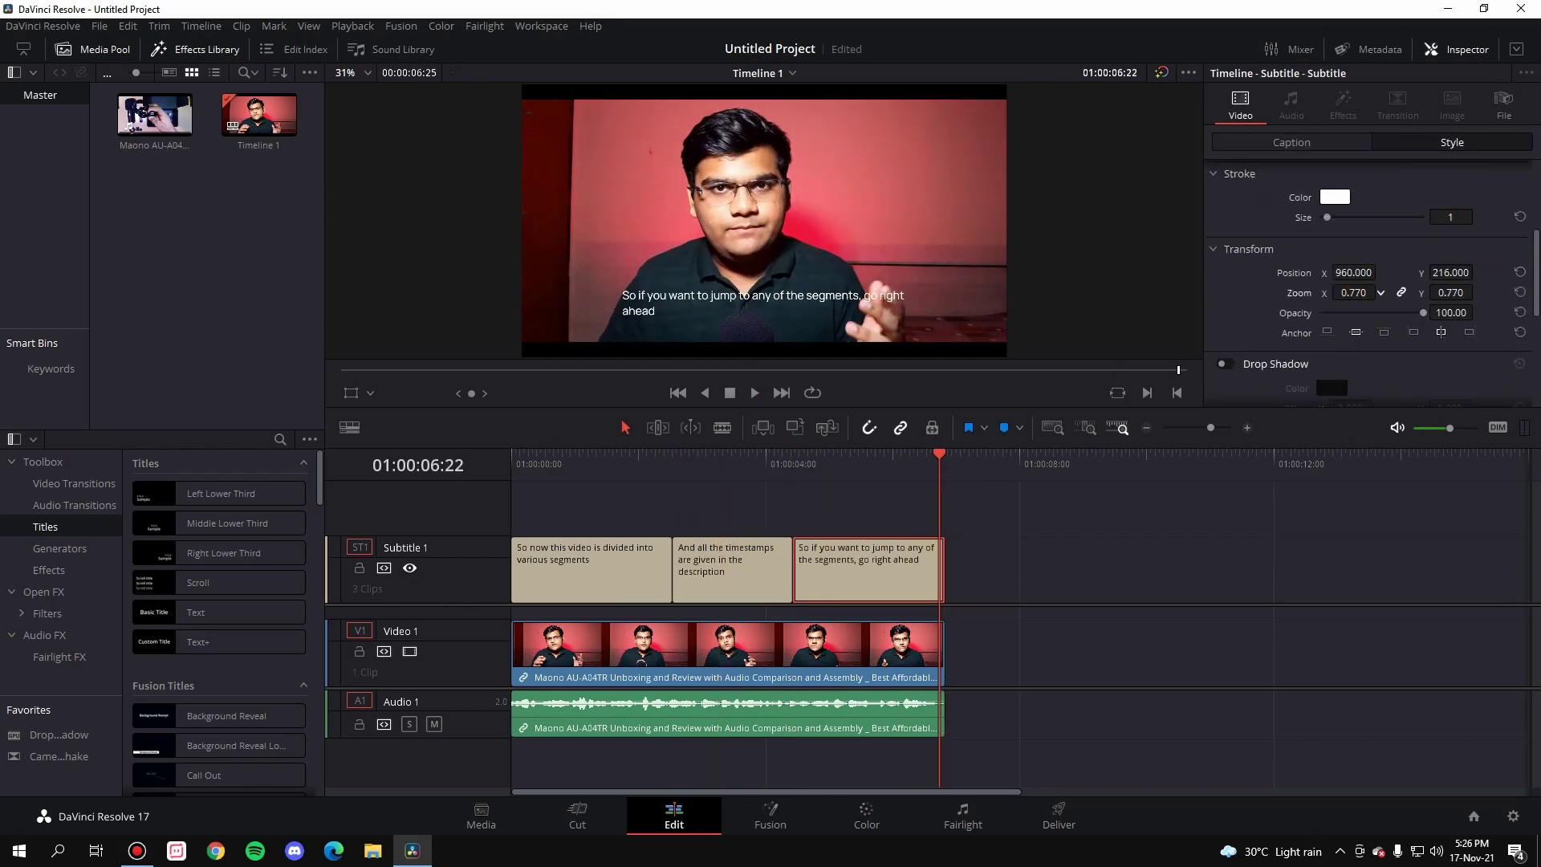
{"action": "key", "text": "BackSpace"}
Scrub back through the captions to 01:00:01:23 to check them, then deselect.
{"action": "left_click", "coordinate": [600, 464]}
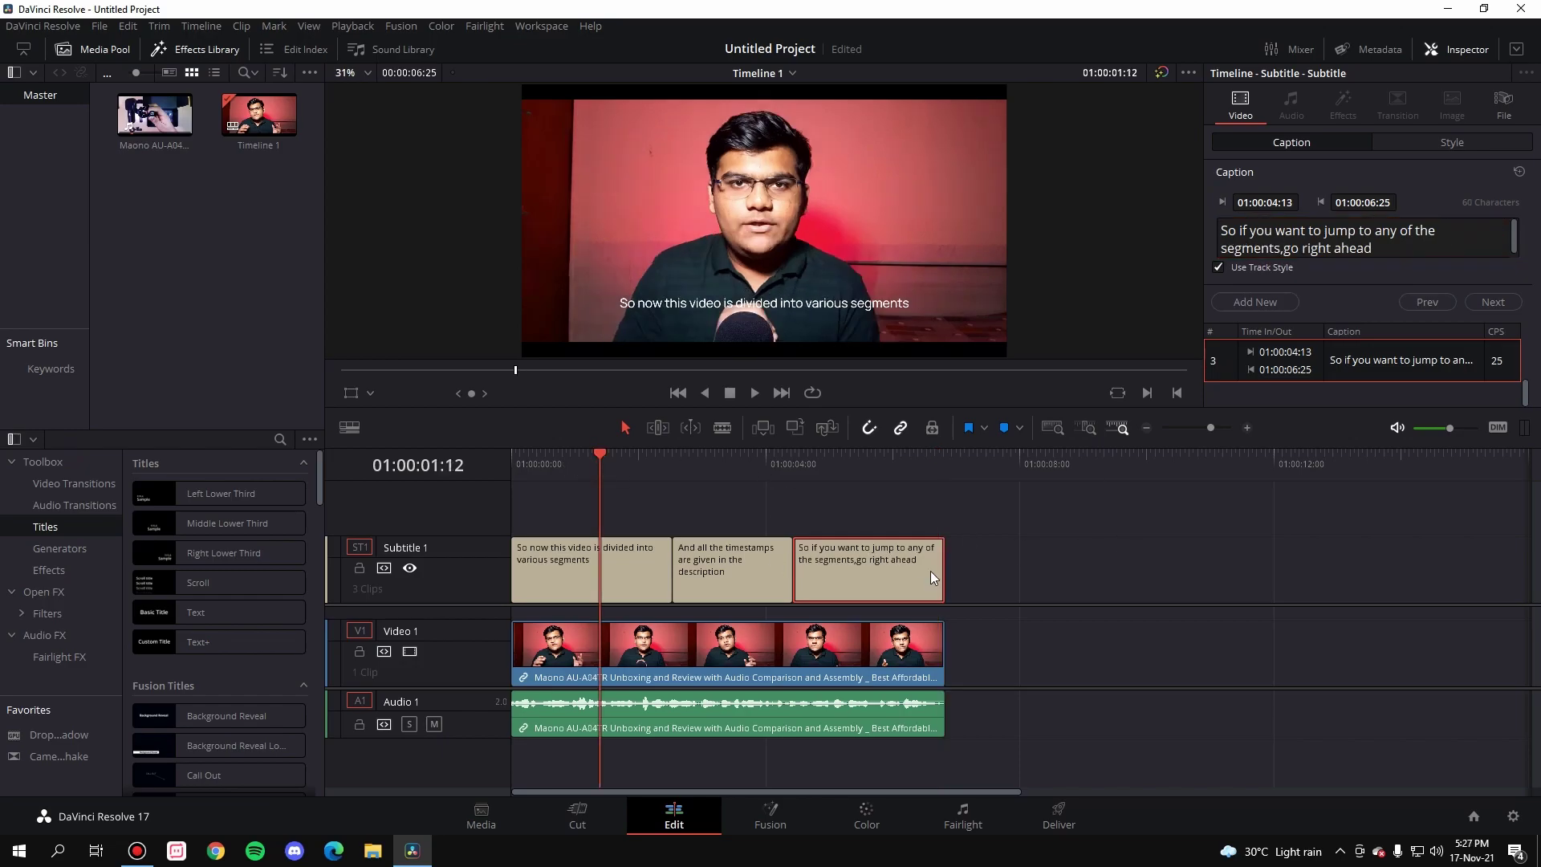
{"action": "left_click", "coordinate": [716, 477]}
{"action": "left_click_drag", "start_coordinate": [843, 464], "coordinate": [623, 463]}
{"action": "left_click", "coordinate": [1072, 562]}
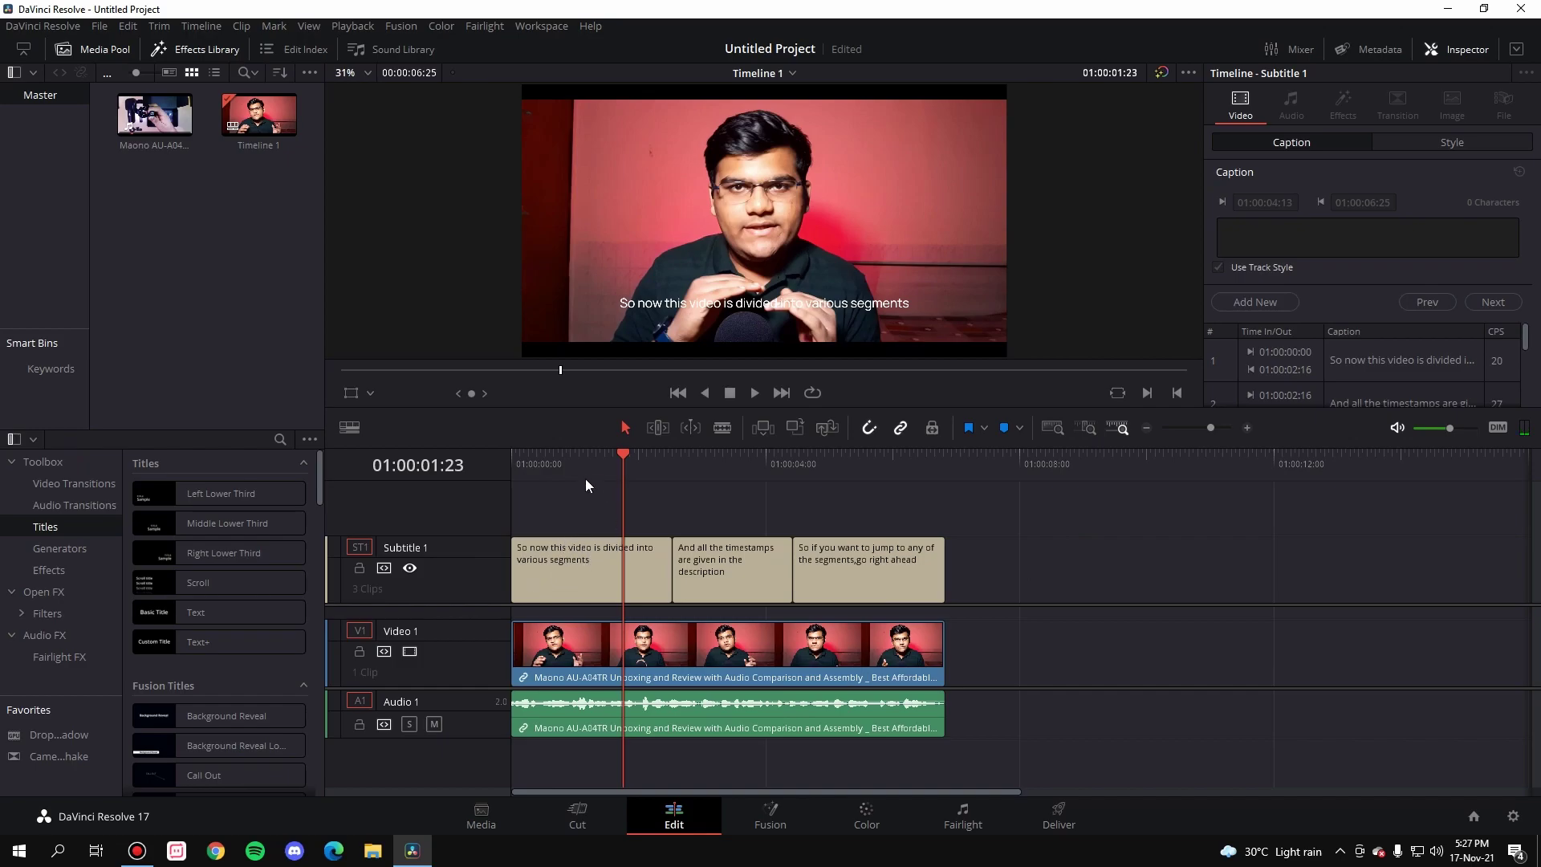
Shrink the subtitles to a Transform Zoom of 0.720.
{"action": "left_click", "coordinate": [583, 580]}
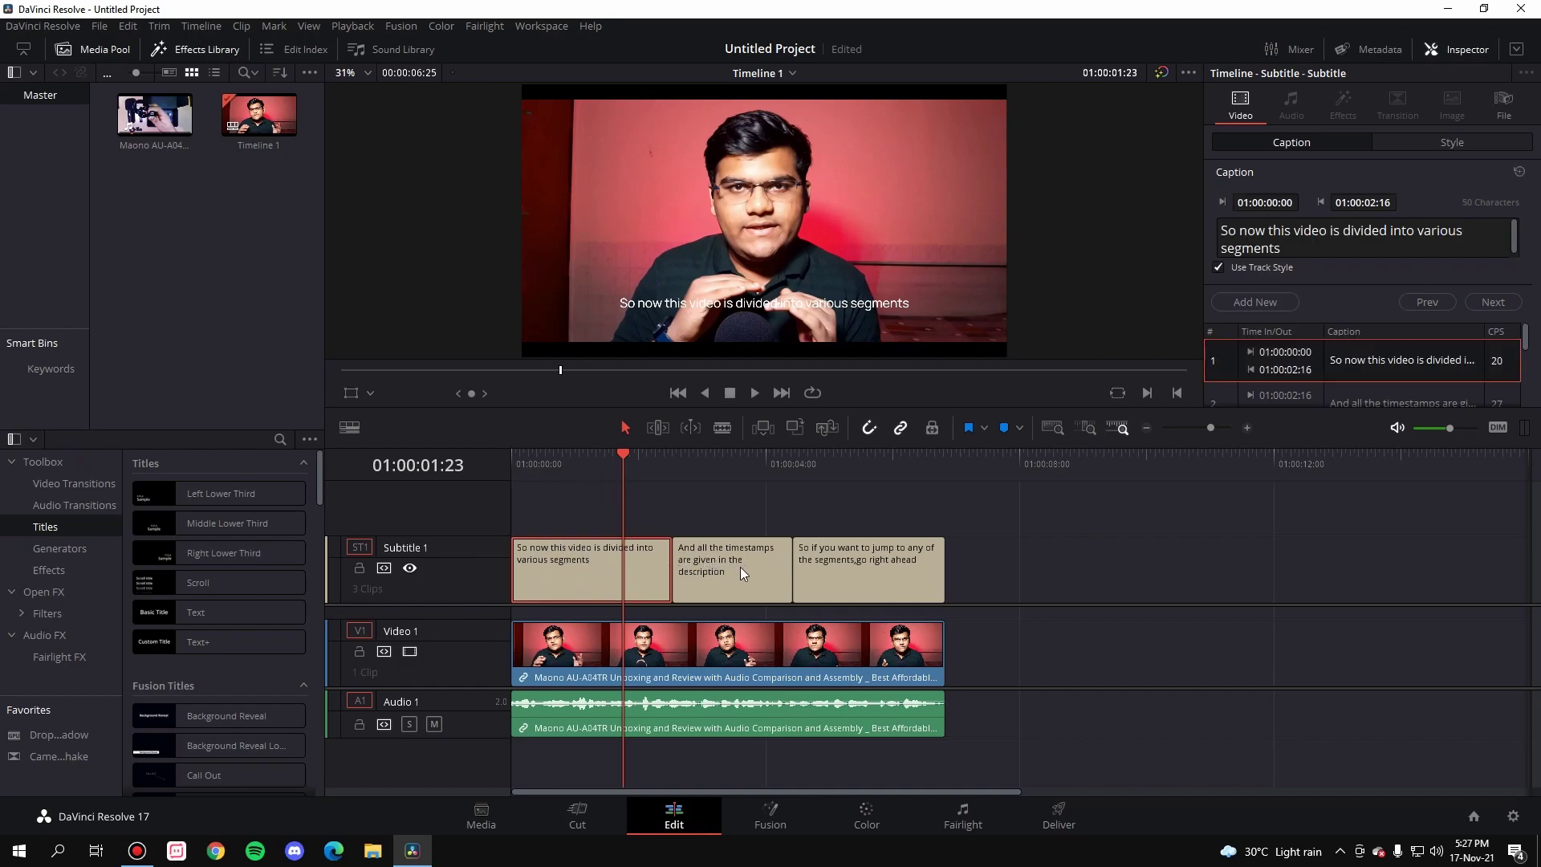
{"action": "left_click", "coordinate": [757, 467]}
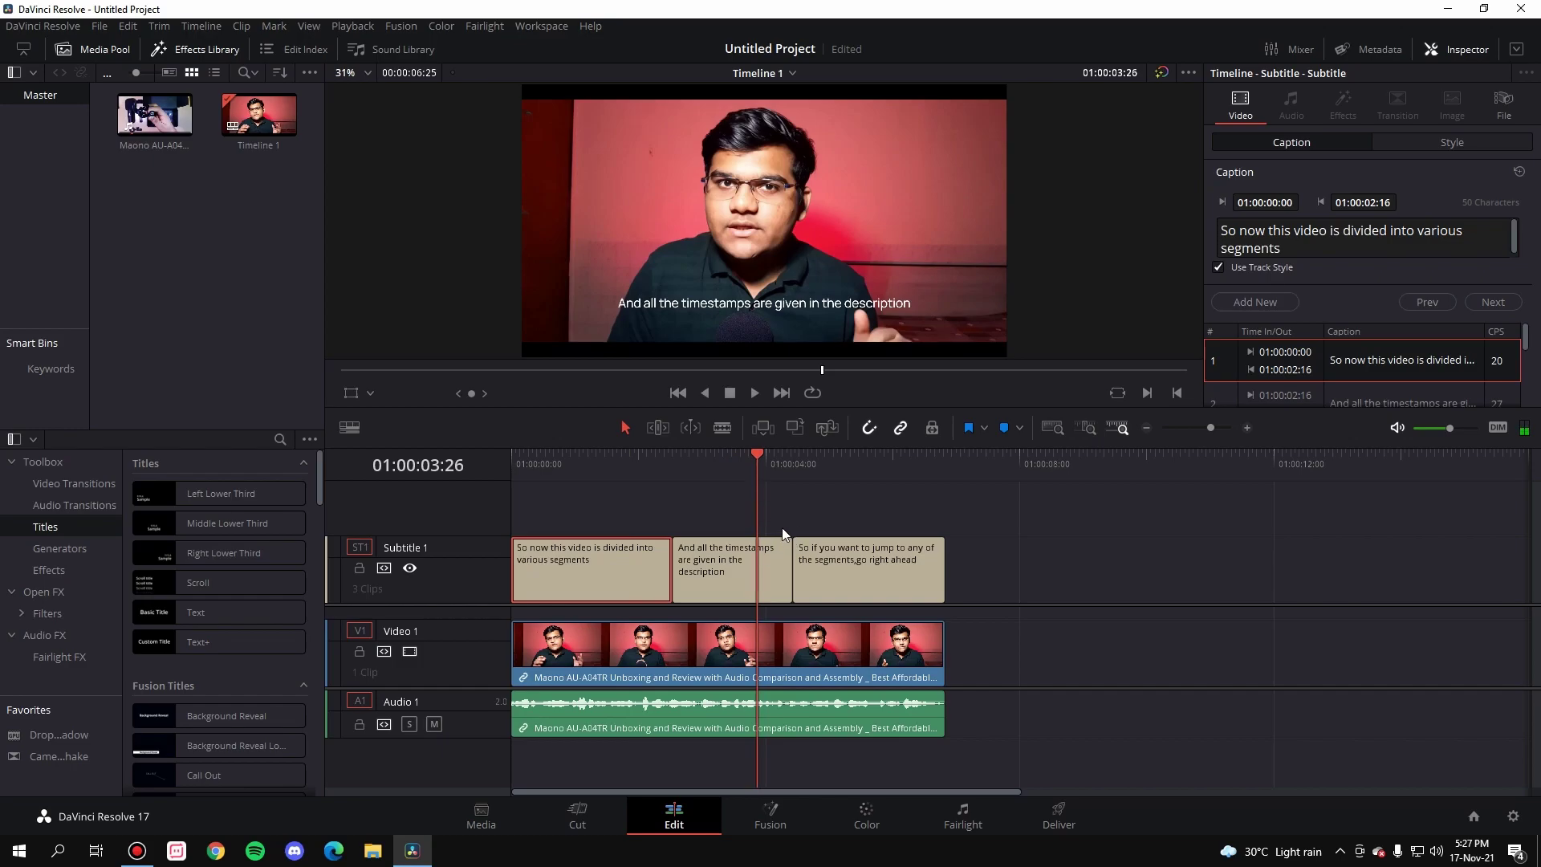
{"action": "left_click", "coordinate": [855, 562]}
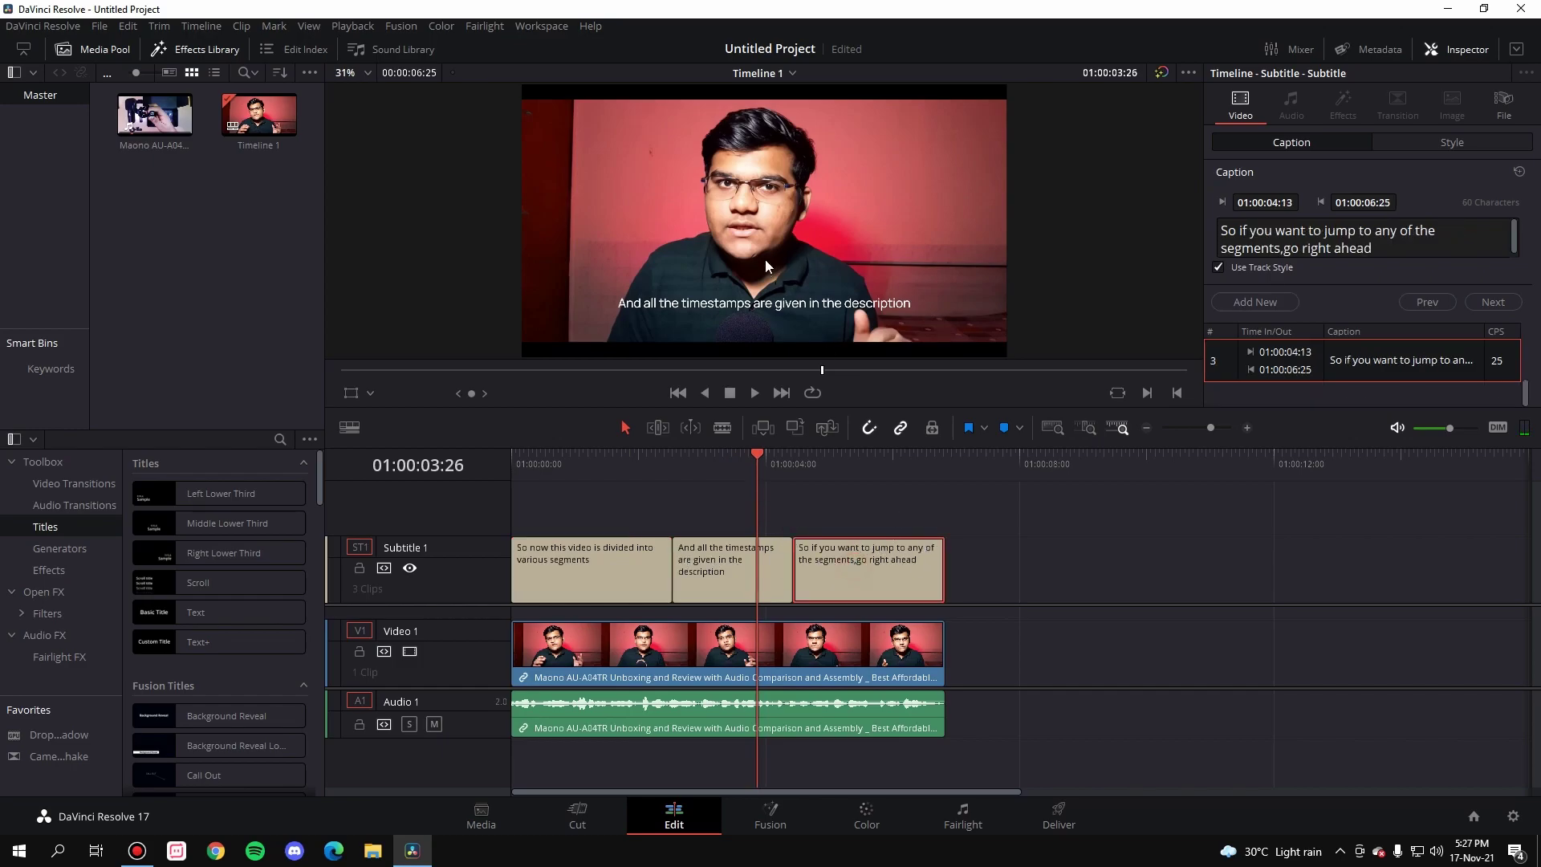
{"action": "left_click", "coordinate": [1454, 144]}
{"action": "scroll", "coordinate": [1426, 248], "scroll_direction": "down", "scroll_amount": 5}
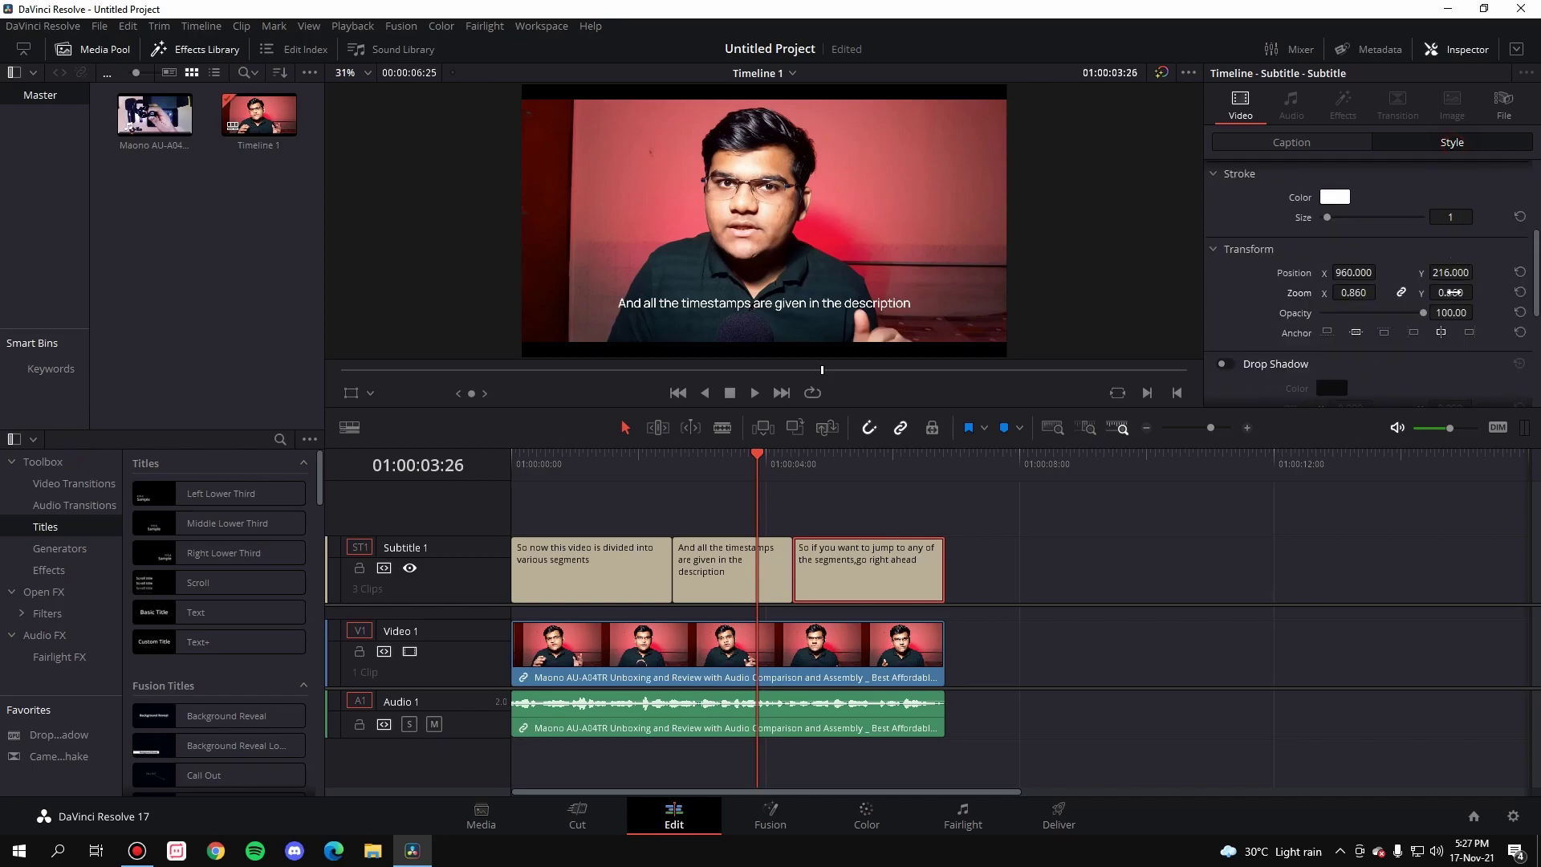
{"action": "left_click_drag", "start_coordinate": [1360, 292], "coordinate": [1437, 272]}
Lower the subtitles to Position Y 154 and scrub to preview them.
{"action": "left_click", "coordinate": [711, 474]}
{"action": "left_click_drag", "start_coordinate": [711, 475], "coordinate": [615, 466]}
{"action": "left_click", "coordinate": [1111, 533]}
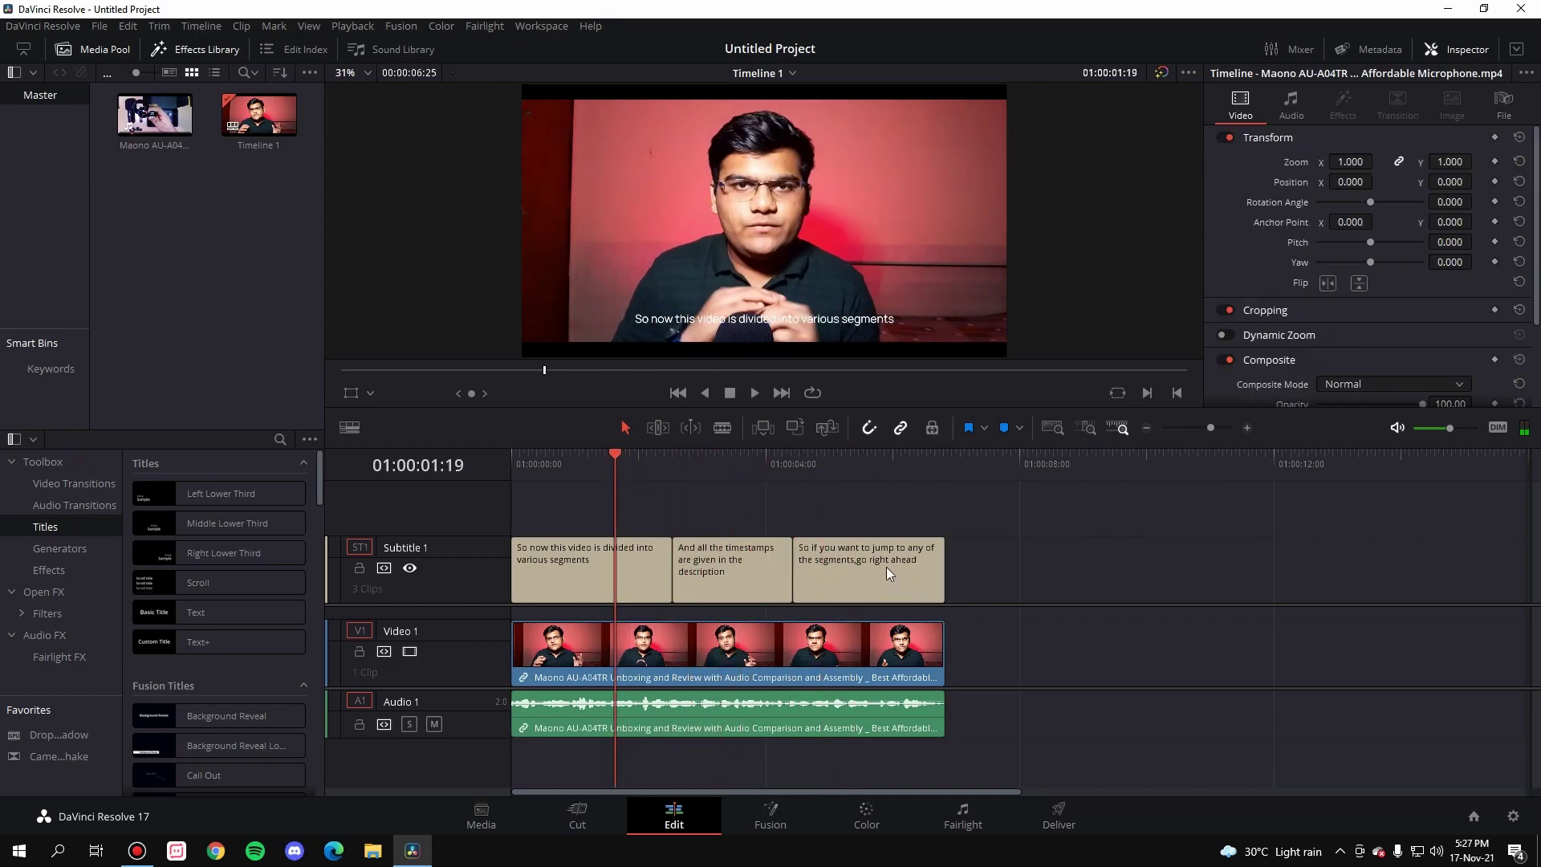
{"action": "left_click", "coordinate": [980, 593]}
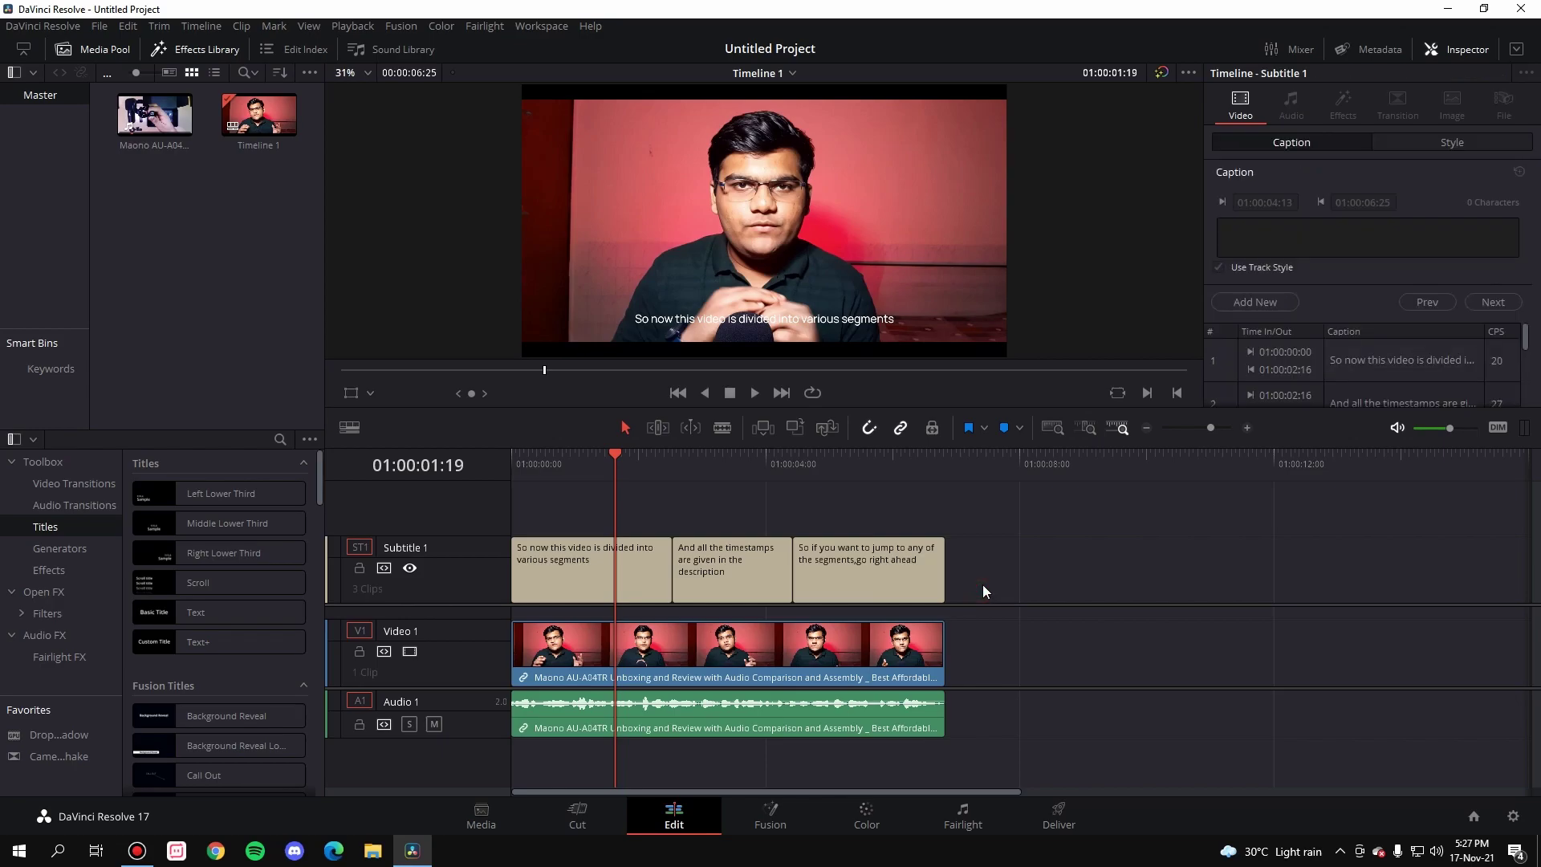
On the Deliver page, set the render file name to abc.
{"action": "left_click", "coordinate": [1053, 819]}
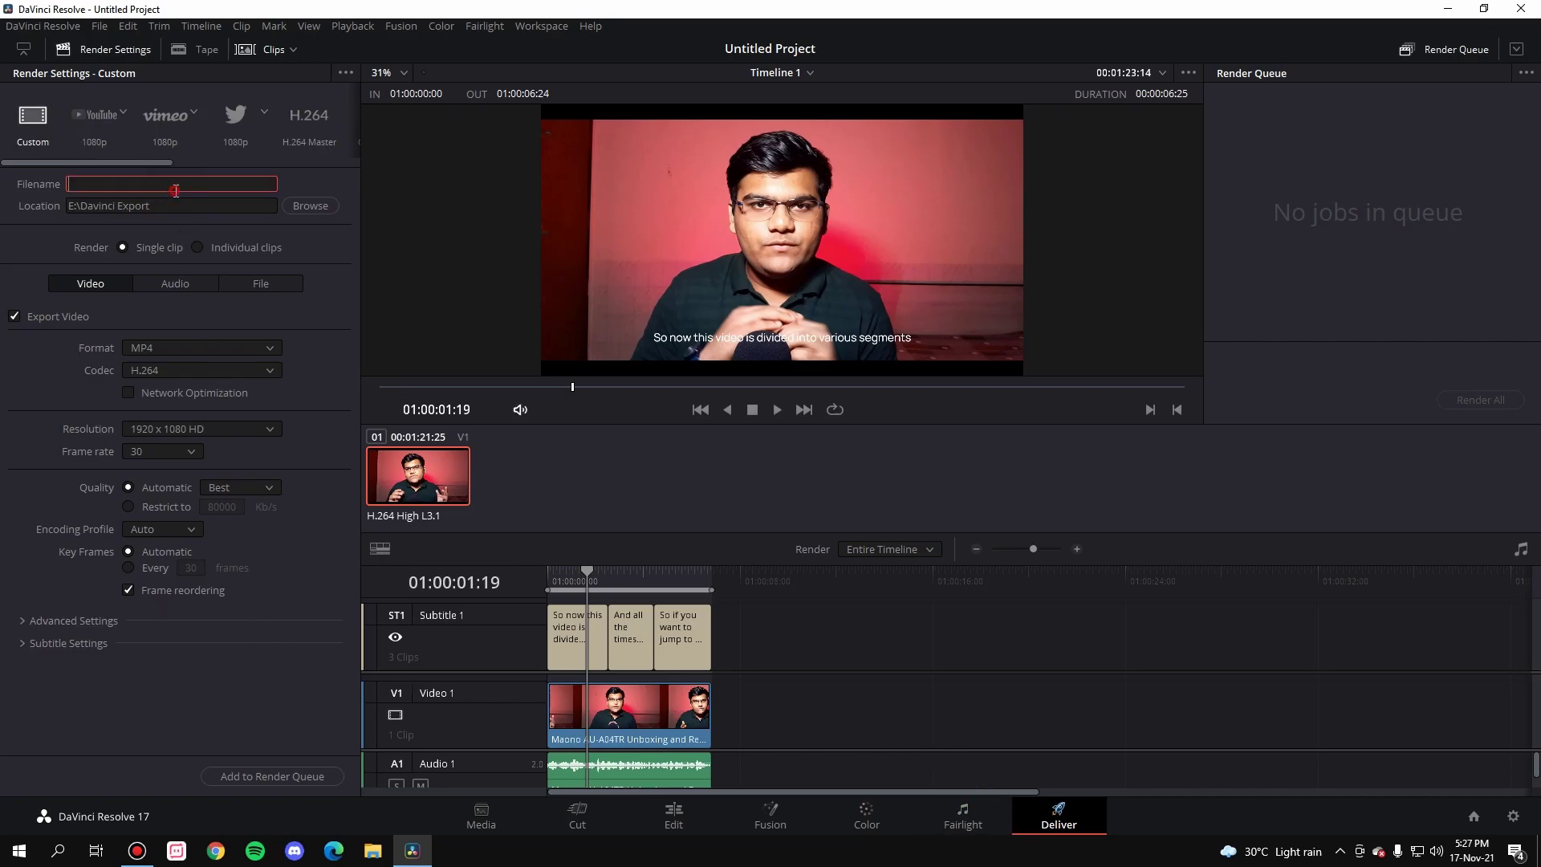
{"action": "type", "text": "abc"}
{"action": "left_click", "coordinate": [58, 393]}
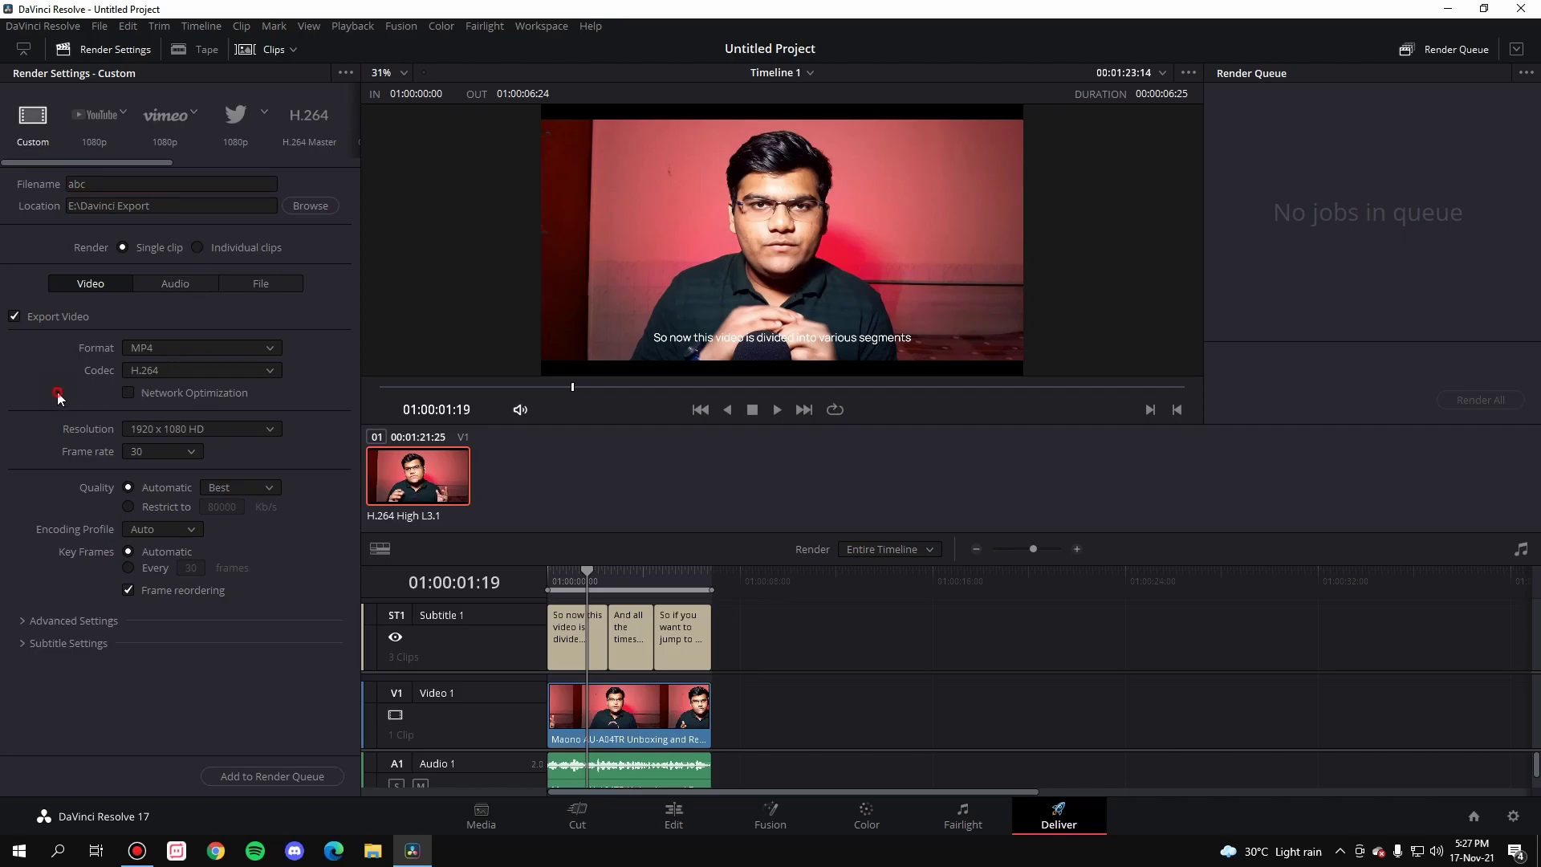
{"action": "left_click", "coordinate": [21, 644]}
Export Subtitle 1 as a separate SRT Without Formatting file and queue the abc.mp4 render job.
{"action": "left_click", "coordinate": [13, 670]}
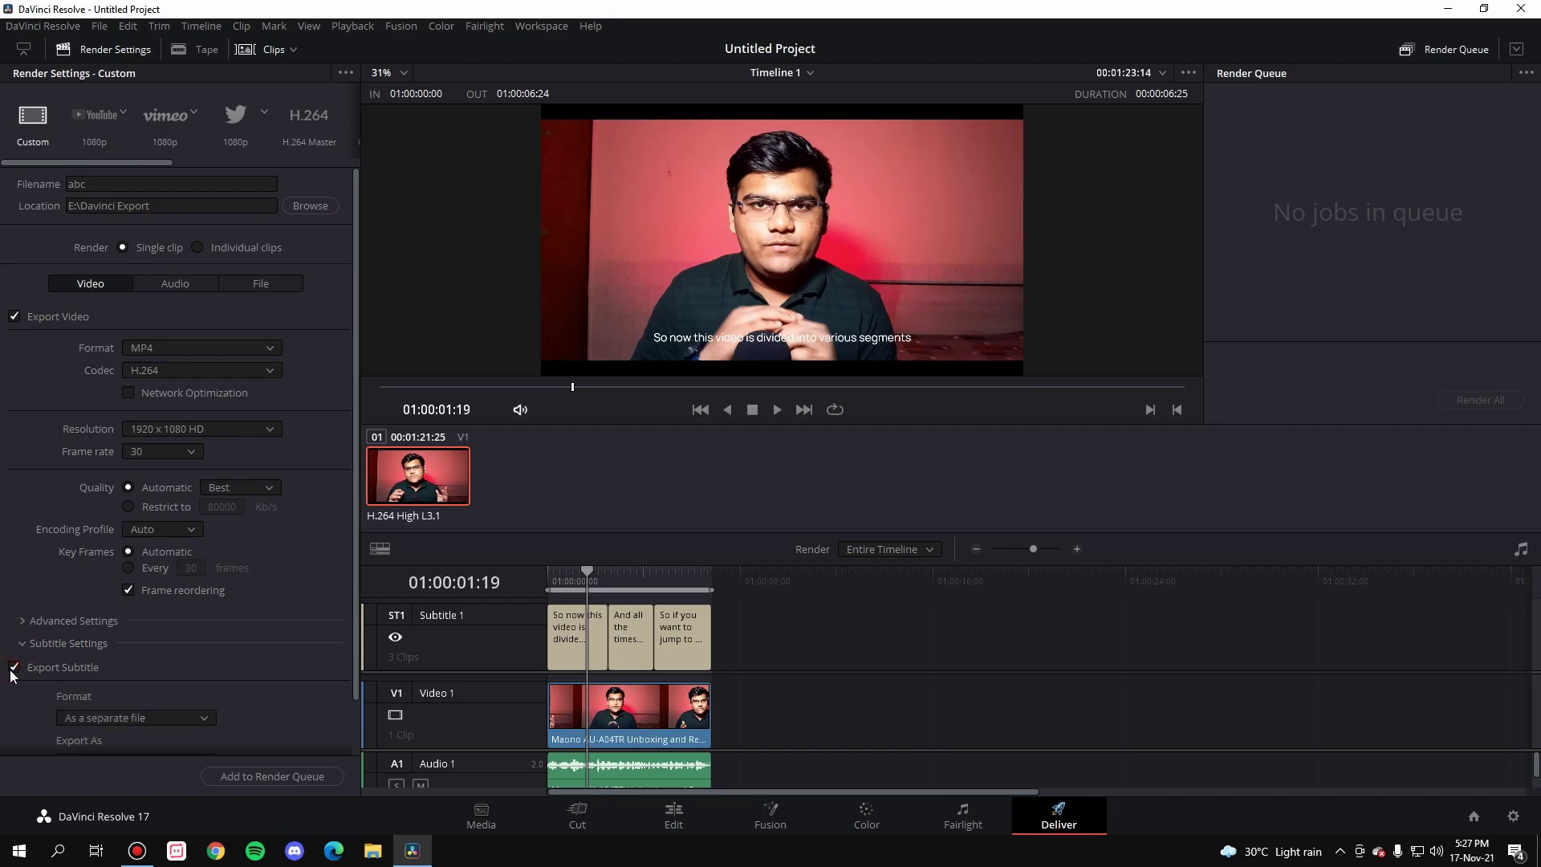
{"action": "scroll", "coordinate": [16, 647], "scroll_direction": "down", "scroll_amount": 1}
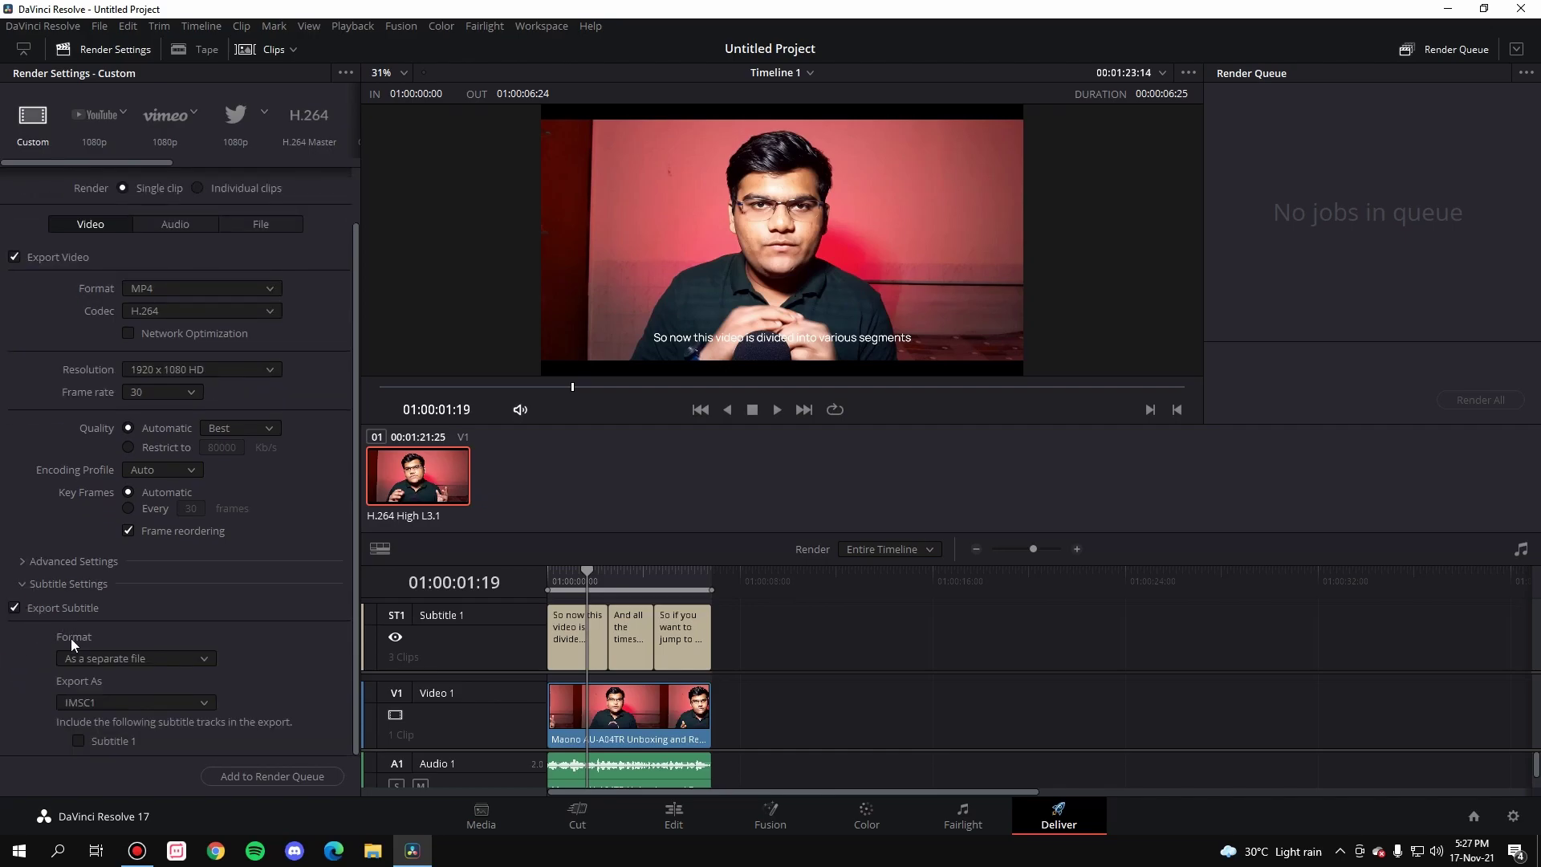
{"action": "left_click", "coordinate": [121, 661]}
{"action": "left_click", "coordinate": [119, 679]}
{"action": "left_click", "coordinate": [110, 706]}
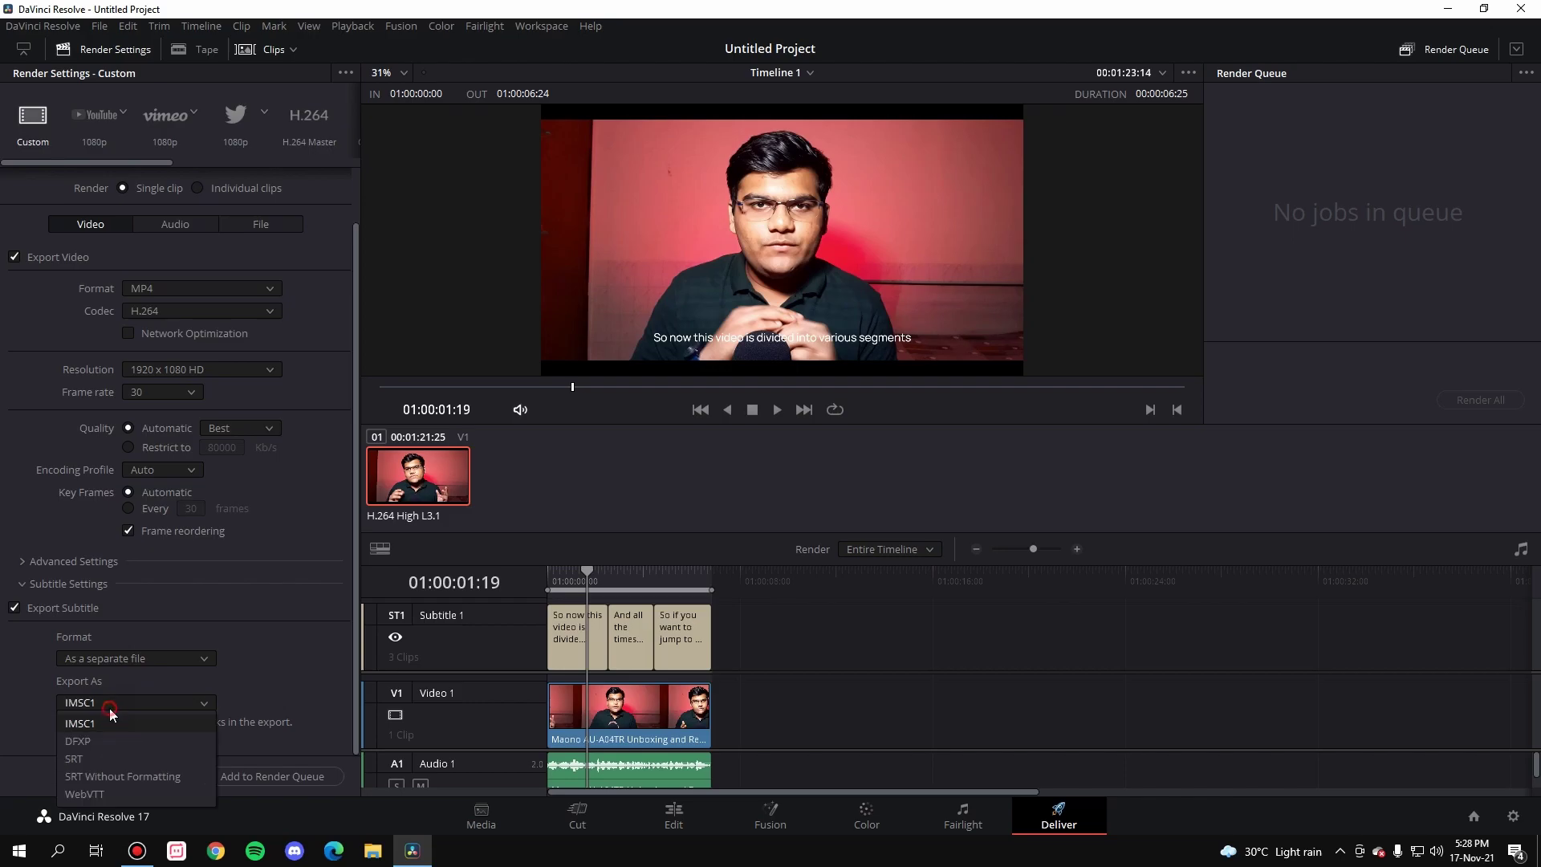
{"action": "left_click", "coordinate": [102, 759]}
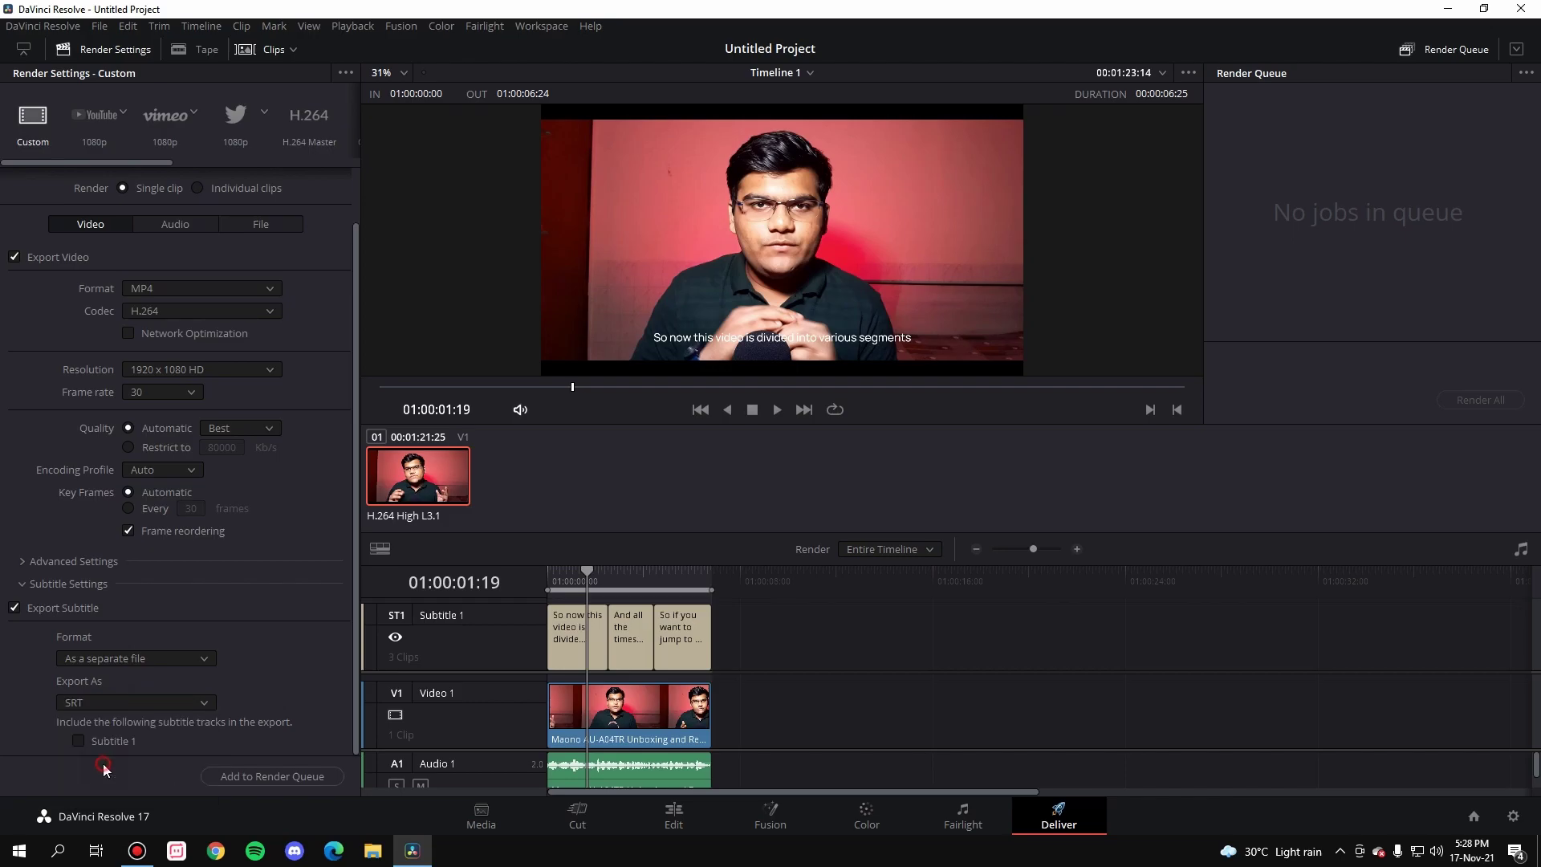
{"action": "left_click", "coordinate": [121, 703]}
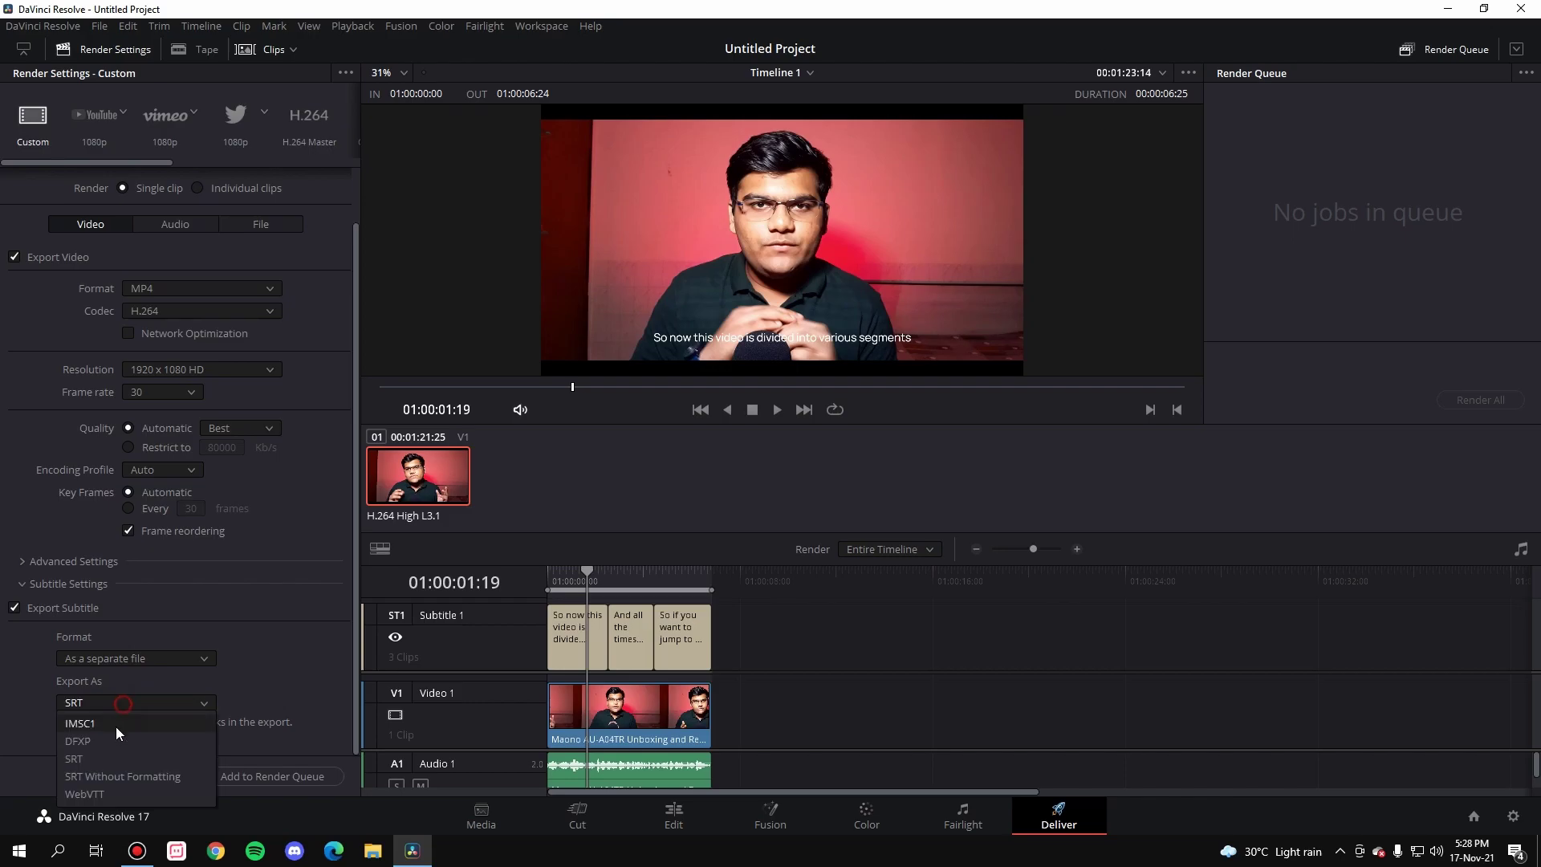
{"action": "left_click", "coordinate": [115, 776]}
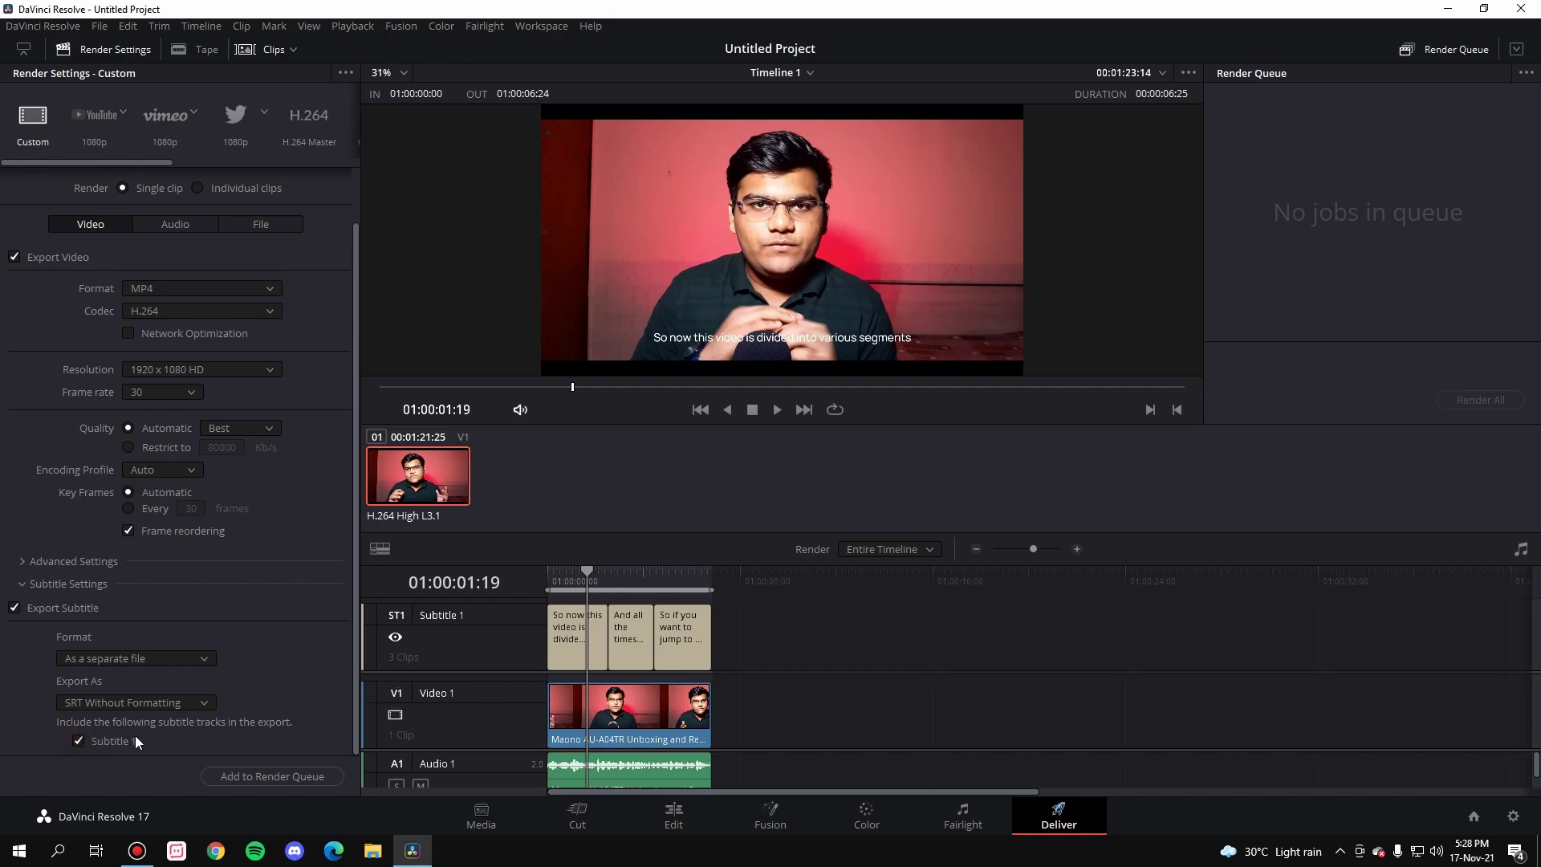
{"action": "left_click", "coordinate": [247, 776]}
Render Job 1 and confirm the Davinci Export folder holds abc.mp4 and Subtitle 1.srt.
{"action": "left_click", "coordinate": [1483, 401]}
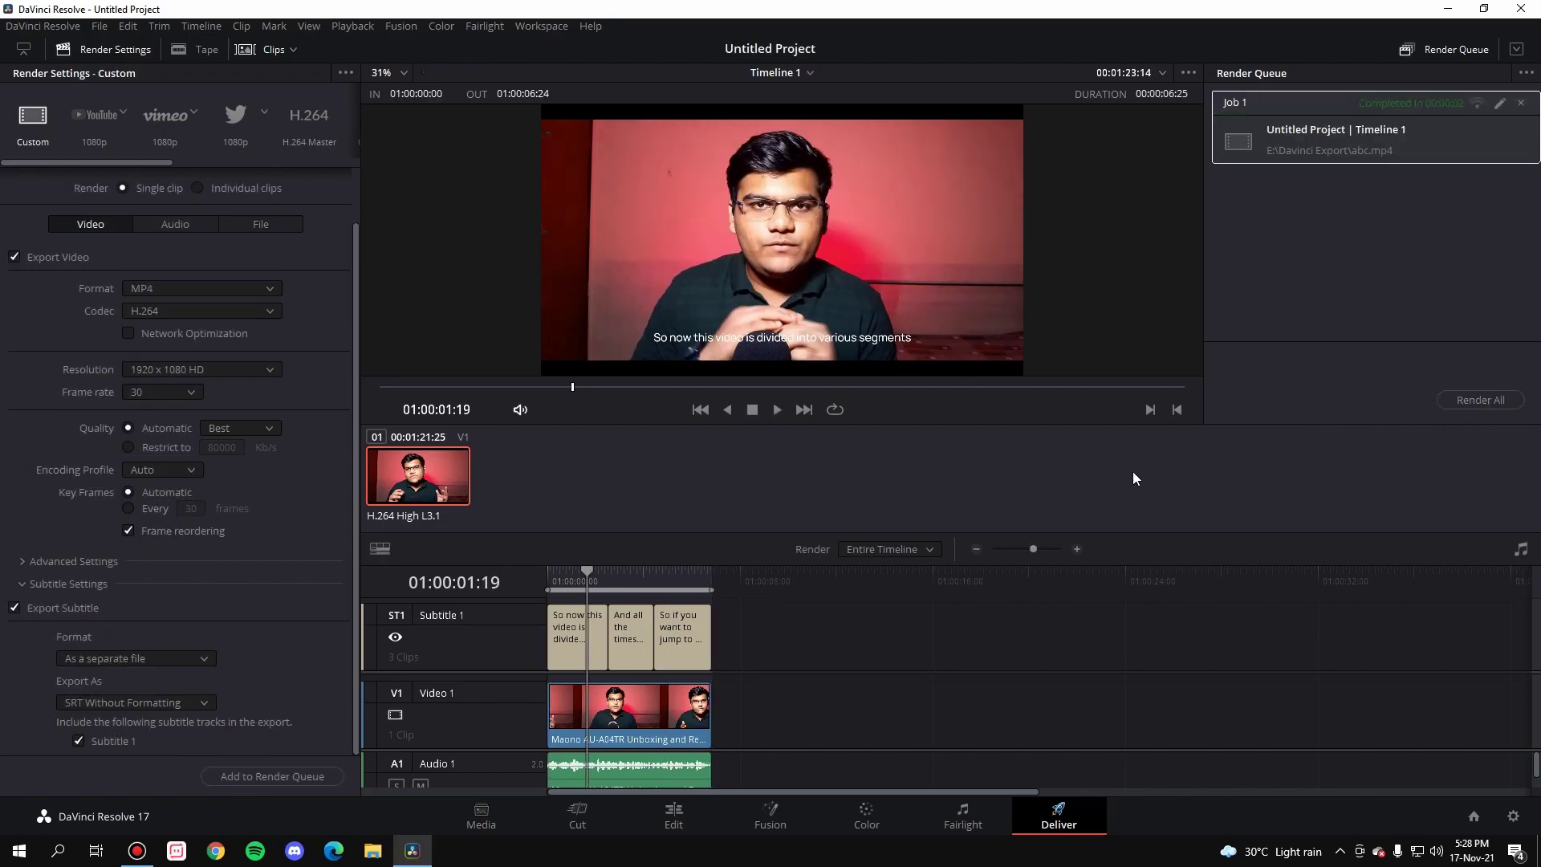
{"action": "right_click", "coordinate": [1458, 134]}
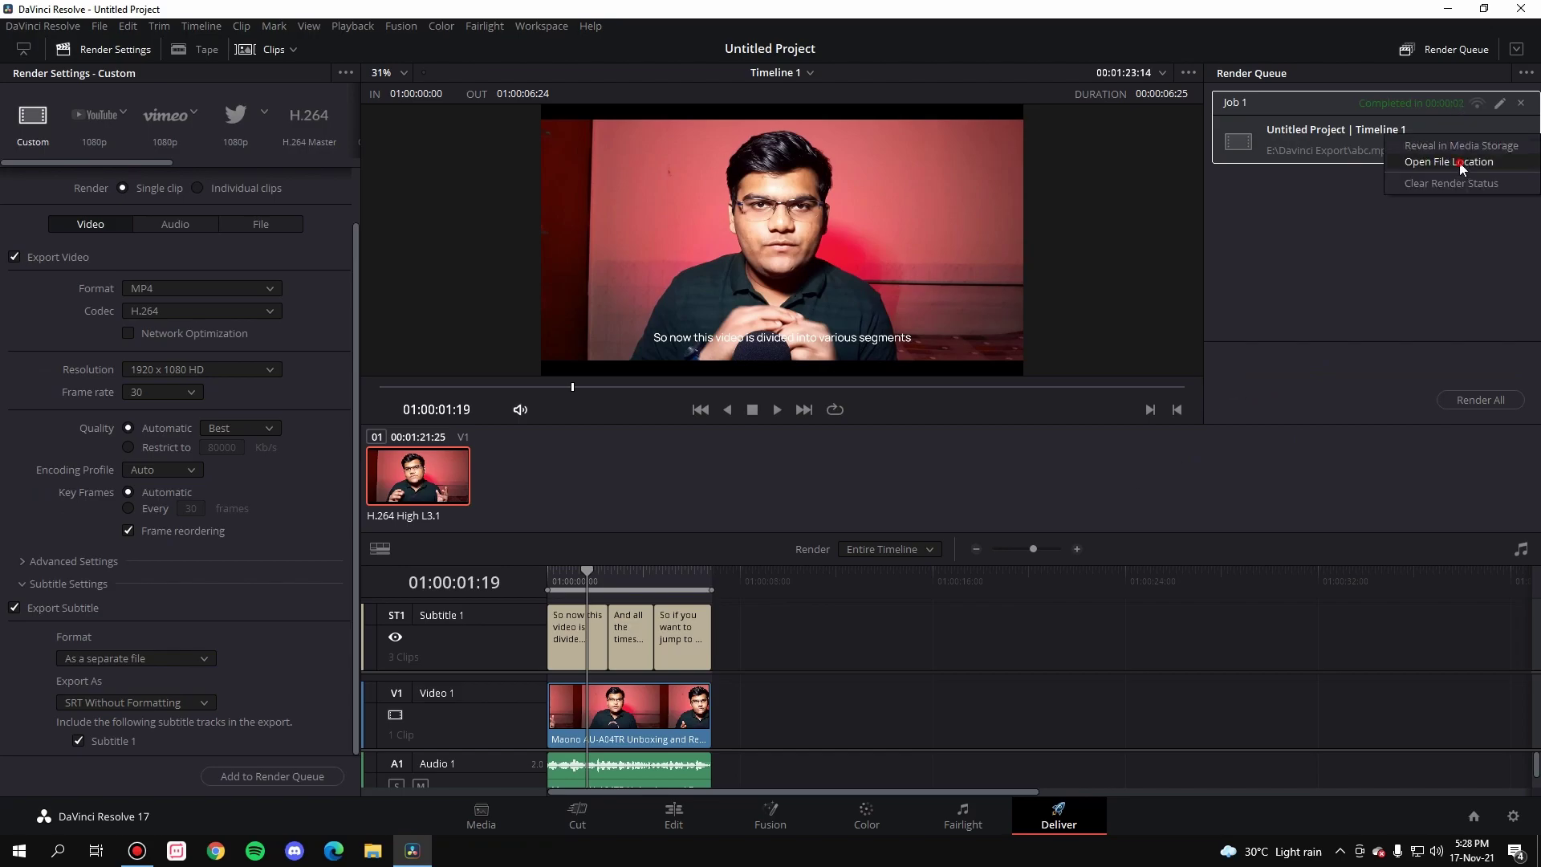
{"action": "left_click", "coordinate": [1461, 164]}
{"action": "left_click", "coordinate": [344, 248]}
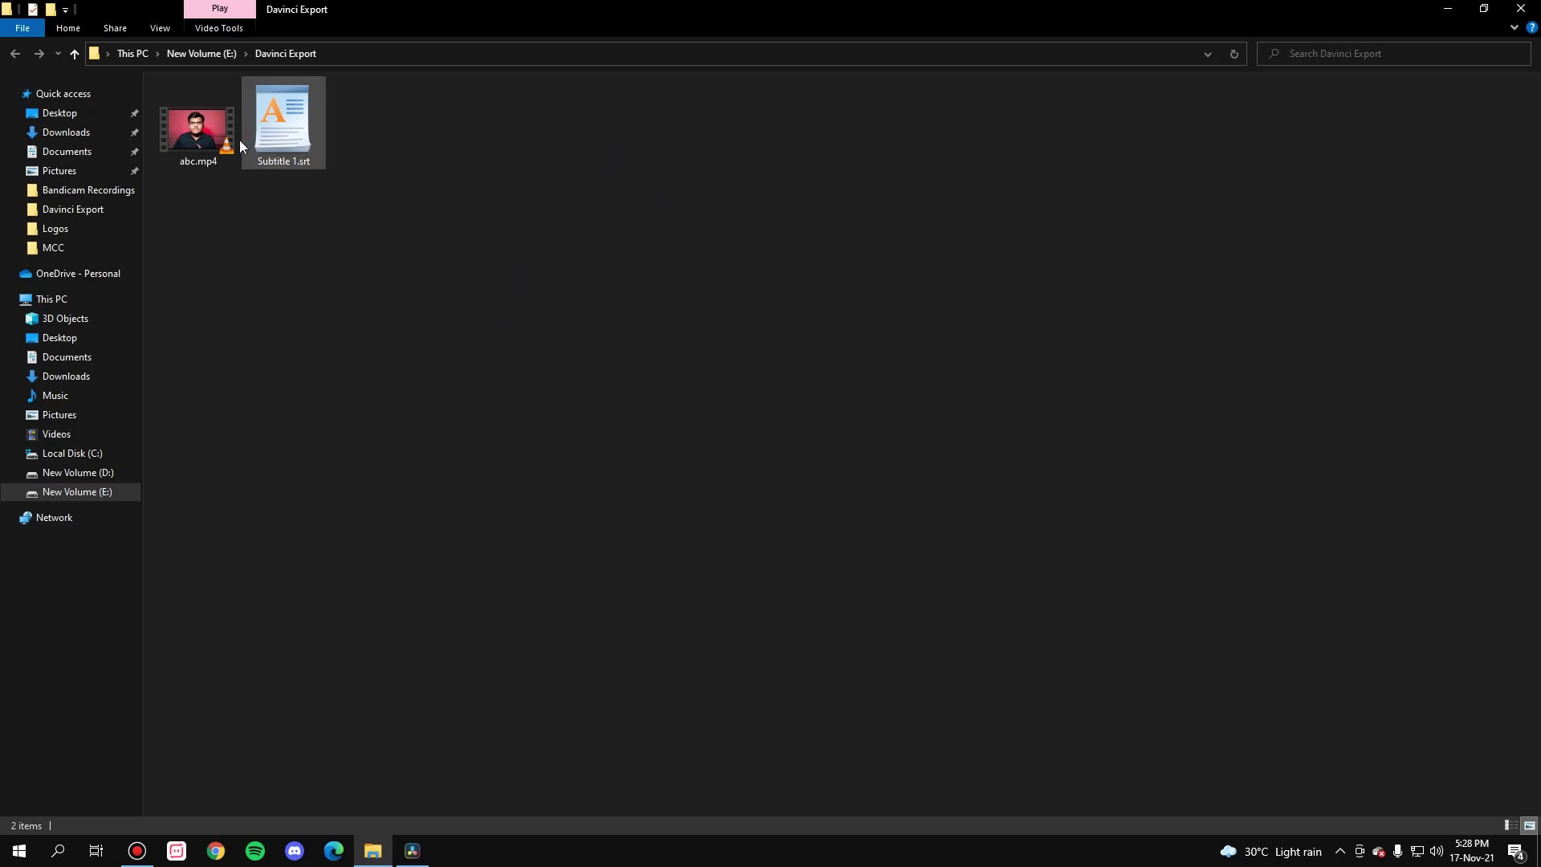
{"action": "left_click", "coordinate": [411, 852]}
Set subtitles to Burn into video, queue it replacing abc.mp4, and render the job.
{"action": "left_click", "coordinate": [135, 660]}
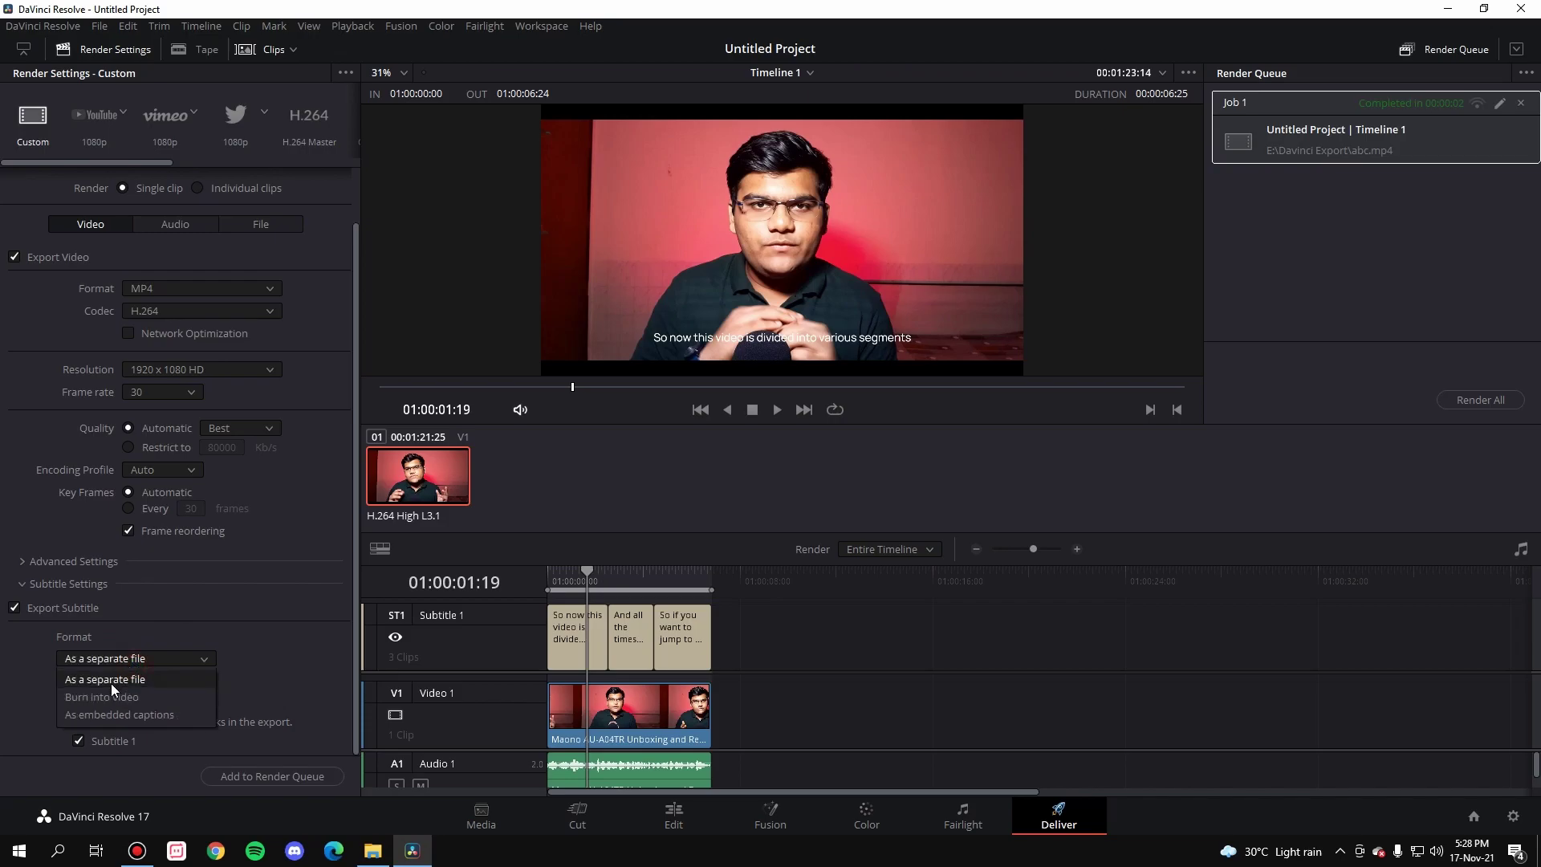
{"action": "left_click", "coordinate": [110, 698]}
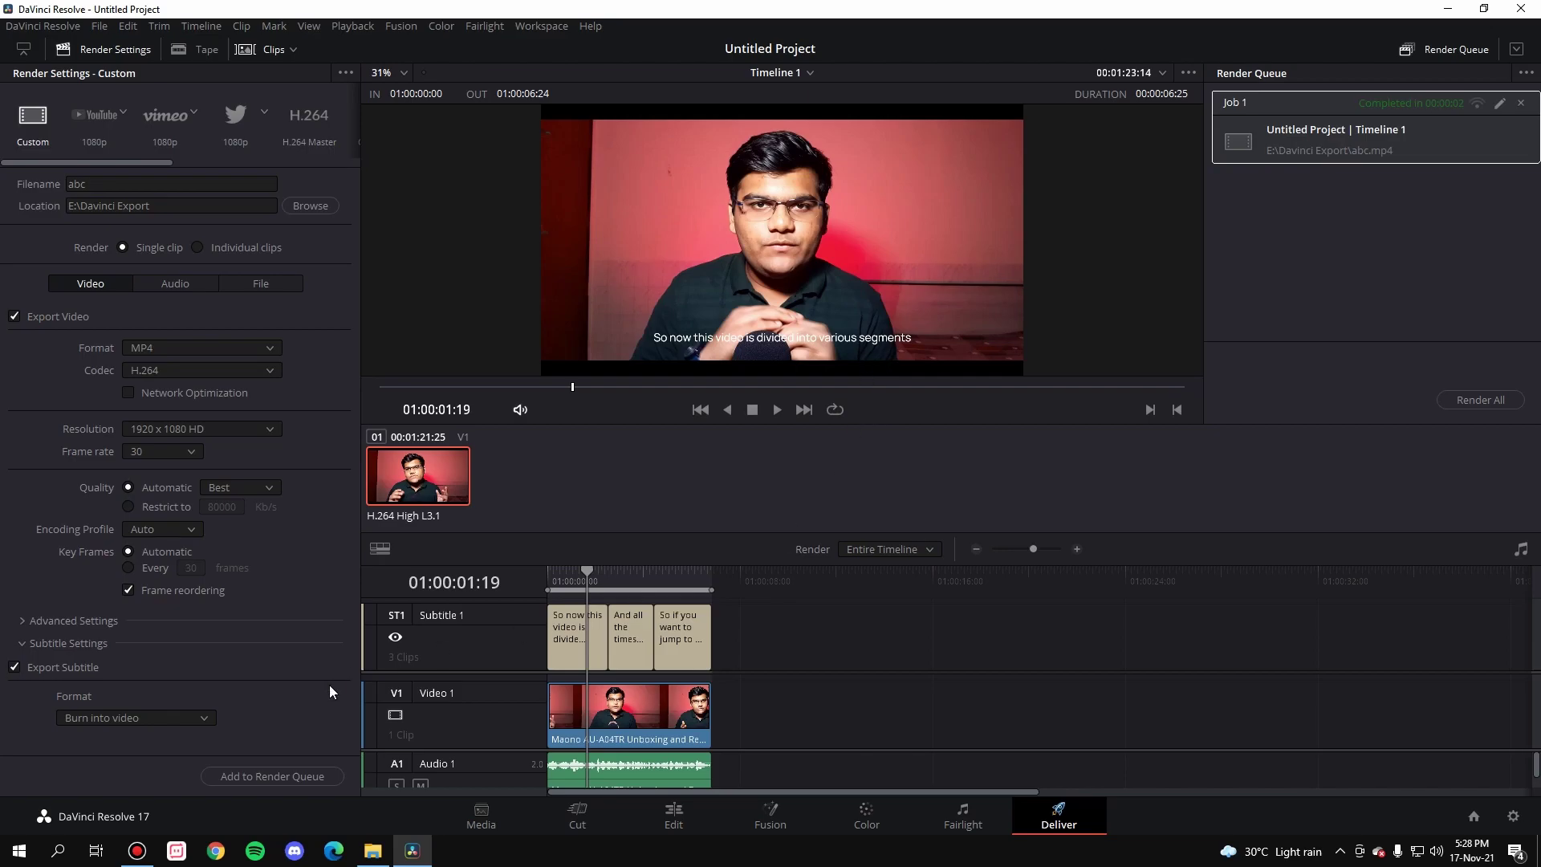
{"action": "left_click", "coordinate": [304, 776]}
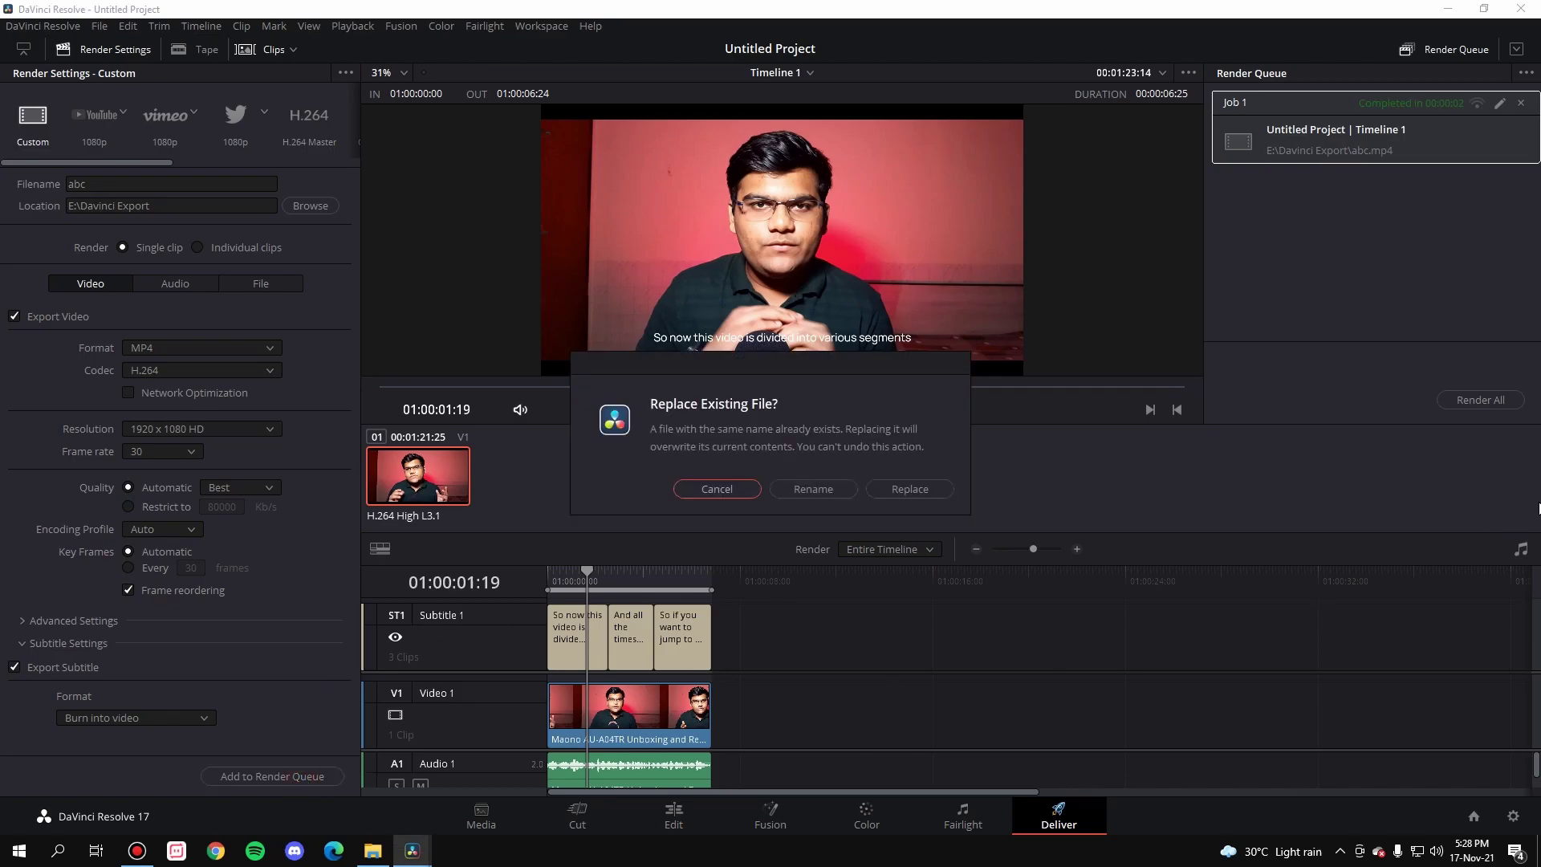
{"action": "left_click", "coordinate": [947, 494]}
{"action": "left_click", "coordinate": [1466, 402]}
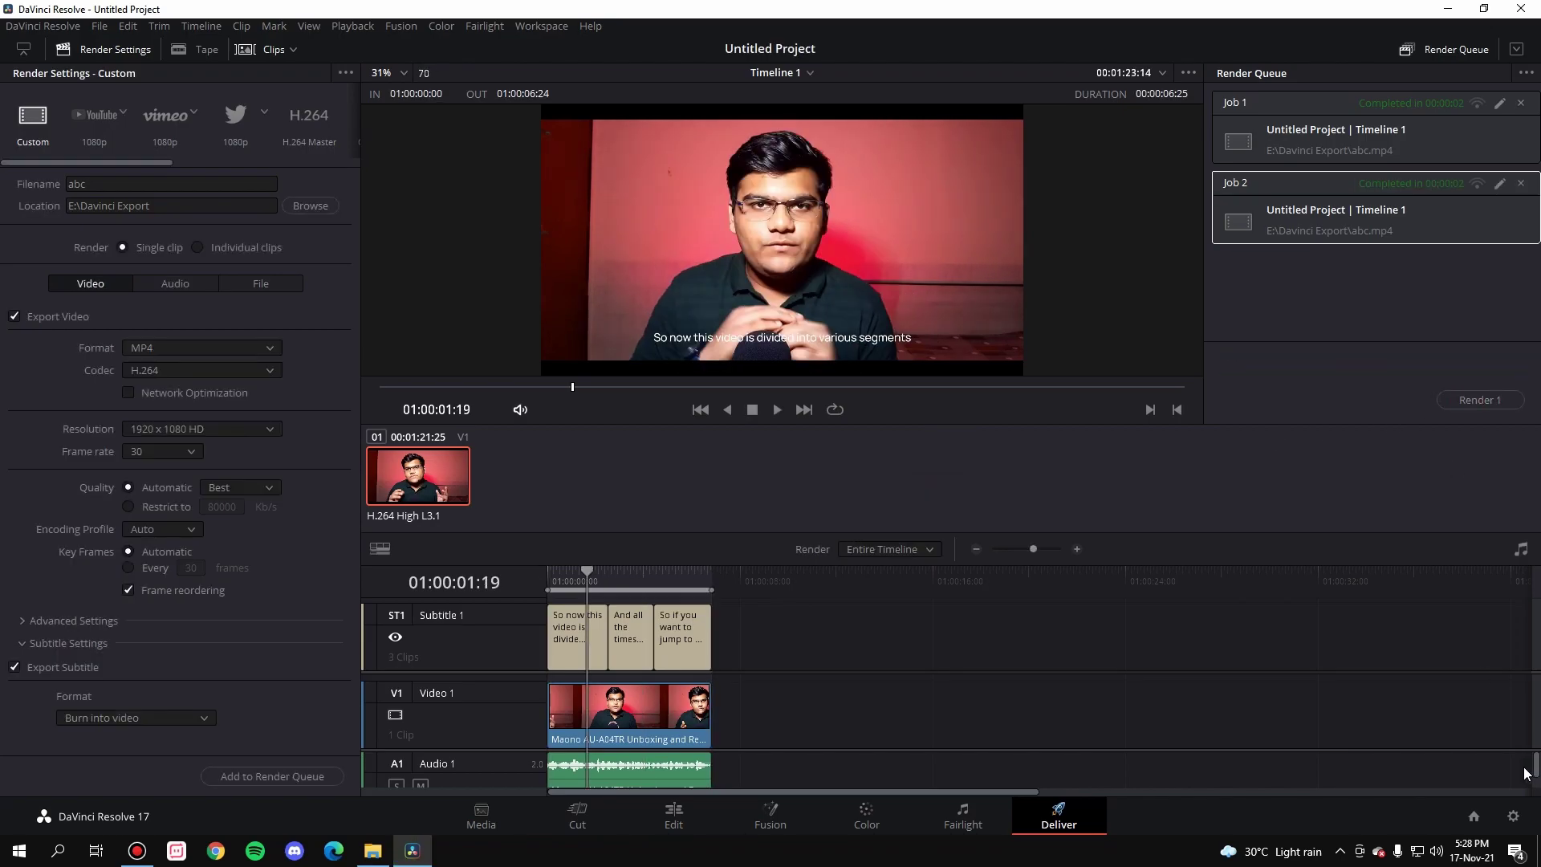
Open the burned-in abc.mp4 from the Davinci Export folder in VLC.
{"action": "left_click", "coordinate": [372, 850]}
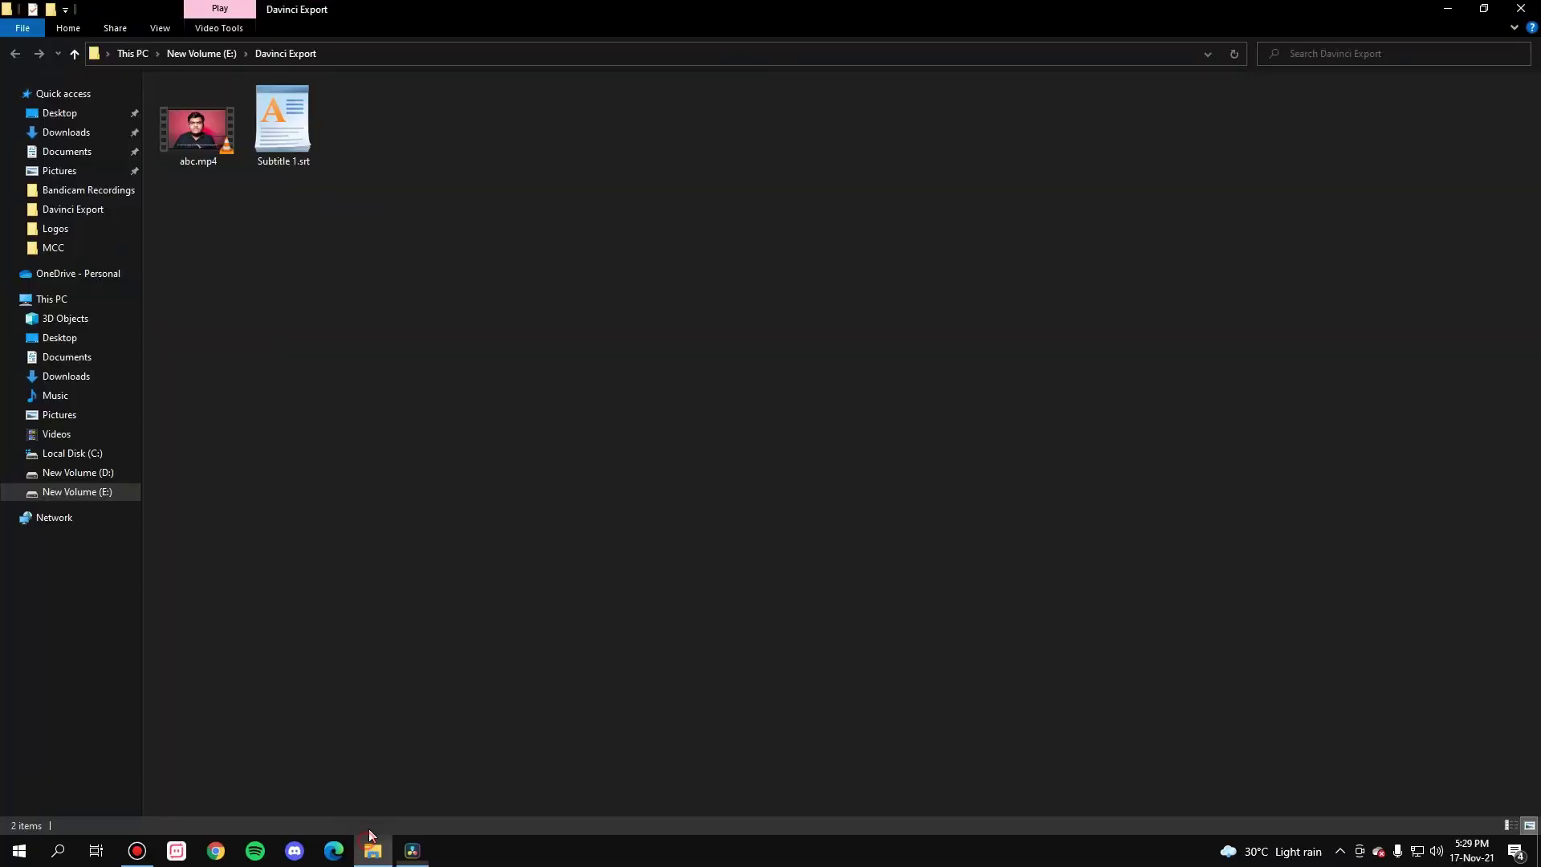
{"action": "left_click", "coordinate": [296, 129]}
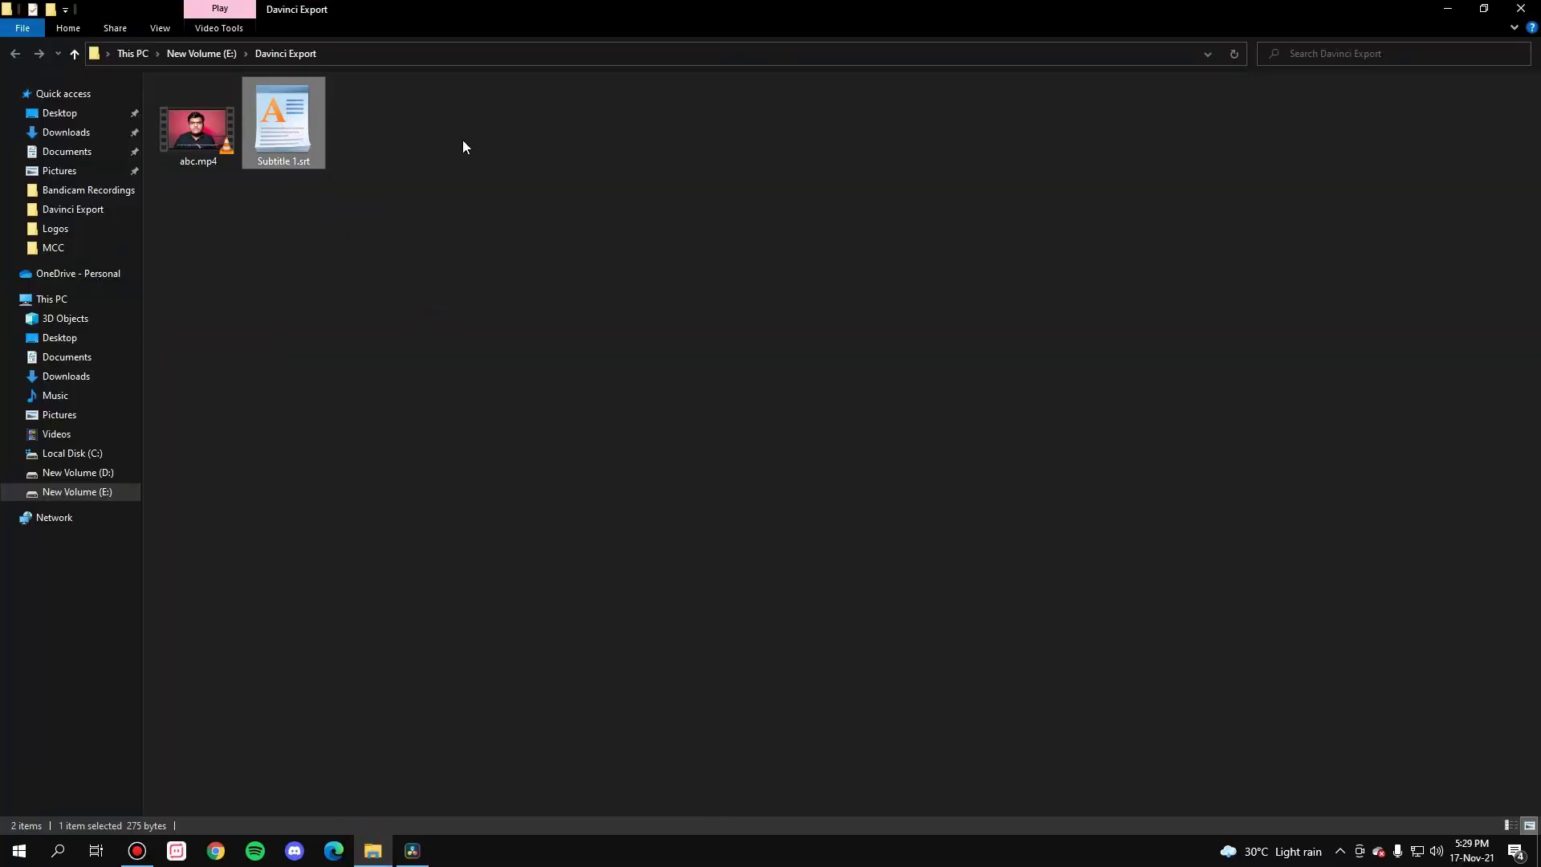
{"action": "double_click", "coordinate": [201, 132]}
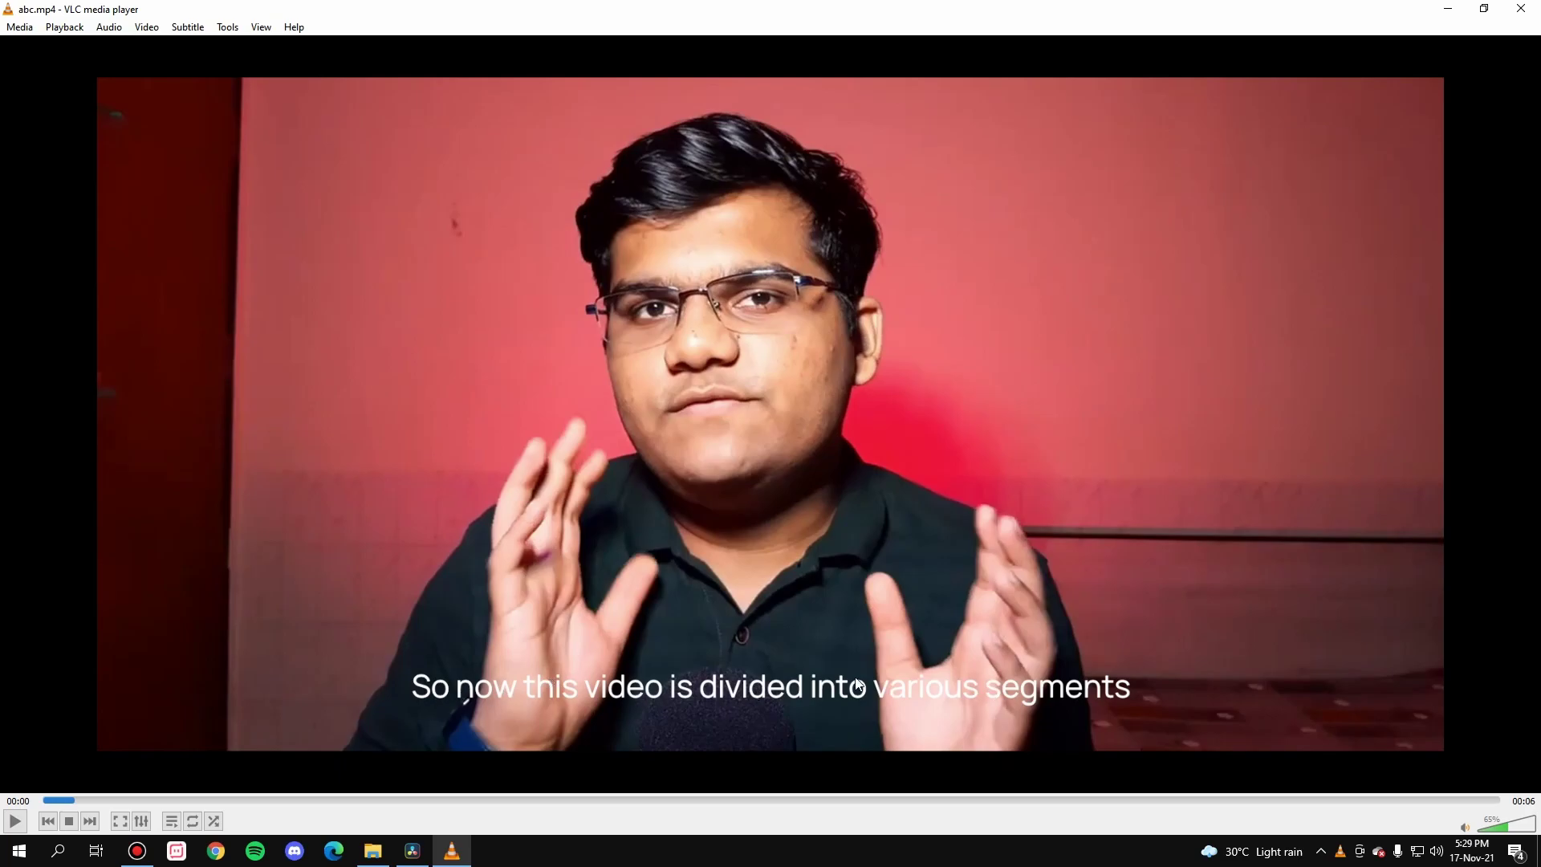
Play and pause abc.mp4 to check the burned-in captions, then close VLC.
{"action": "double_click", "coordinate": [446, 655]}
{"action": "left_click", "coordinate": [447, 657]}
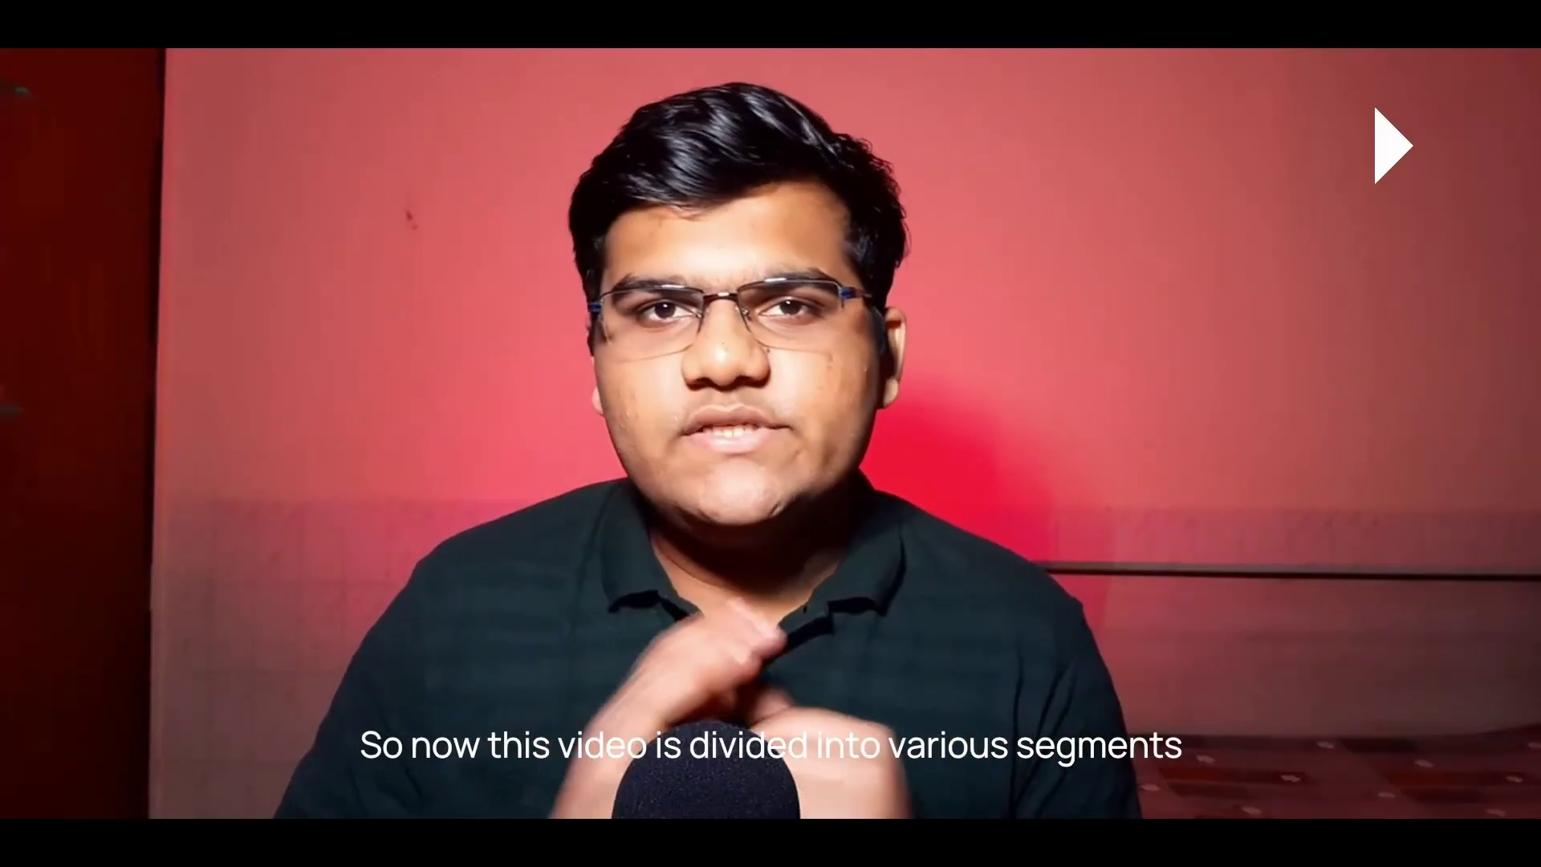
{"action": "double_click", "coordinate": [448, 657]}
{"action": "left_click", "coordinate": [447, 681]}
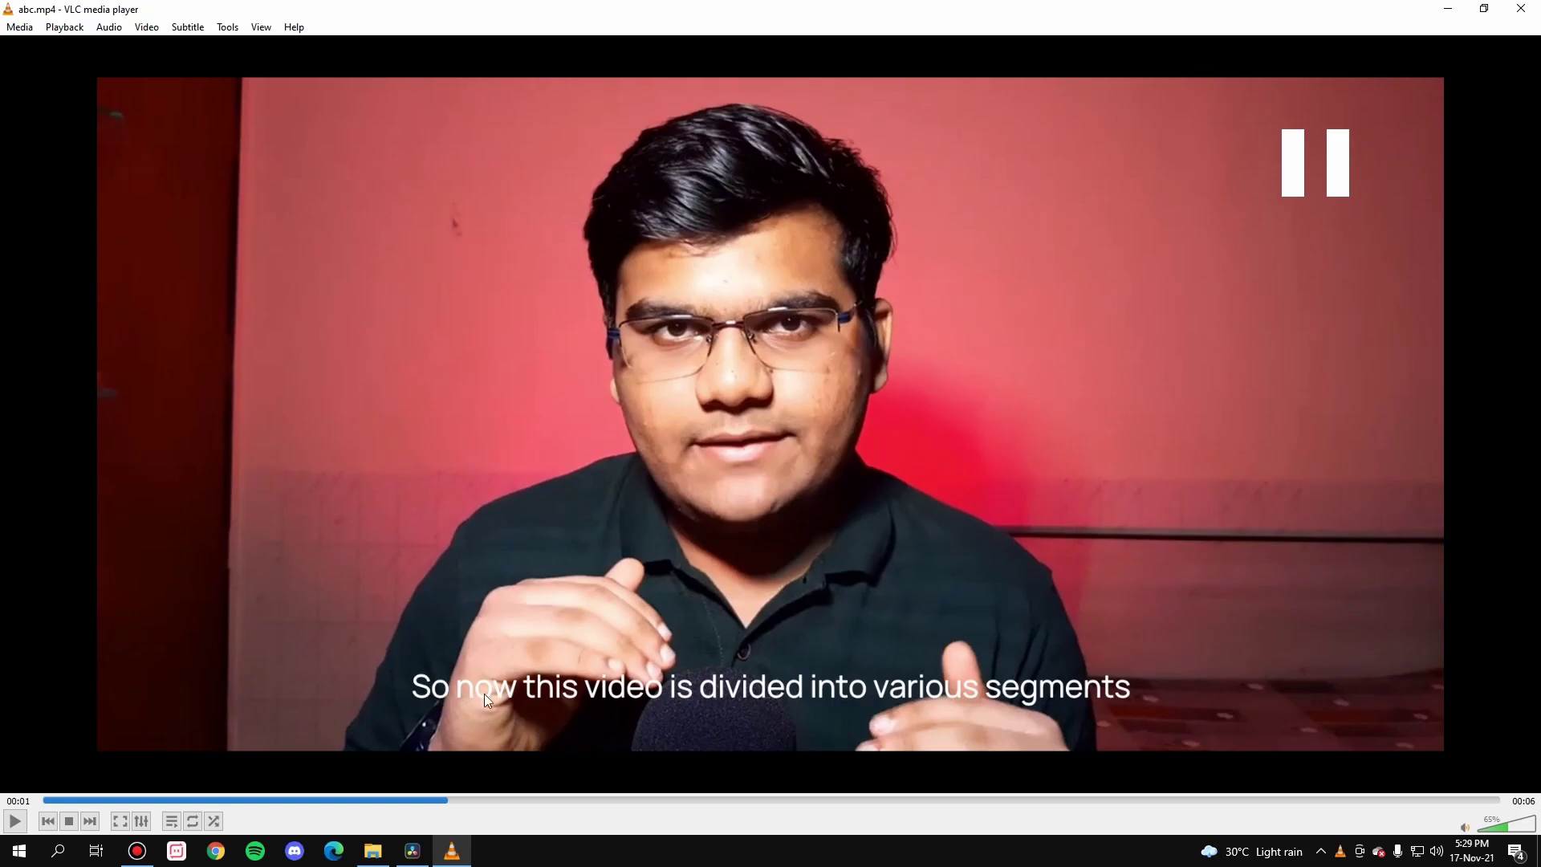
{"action": "left_click", "coordinate": [1521, 8]}
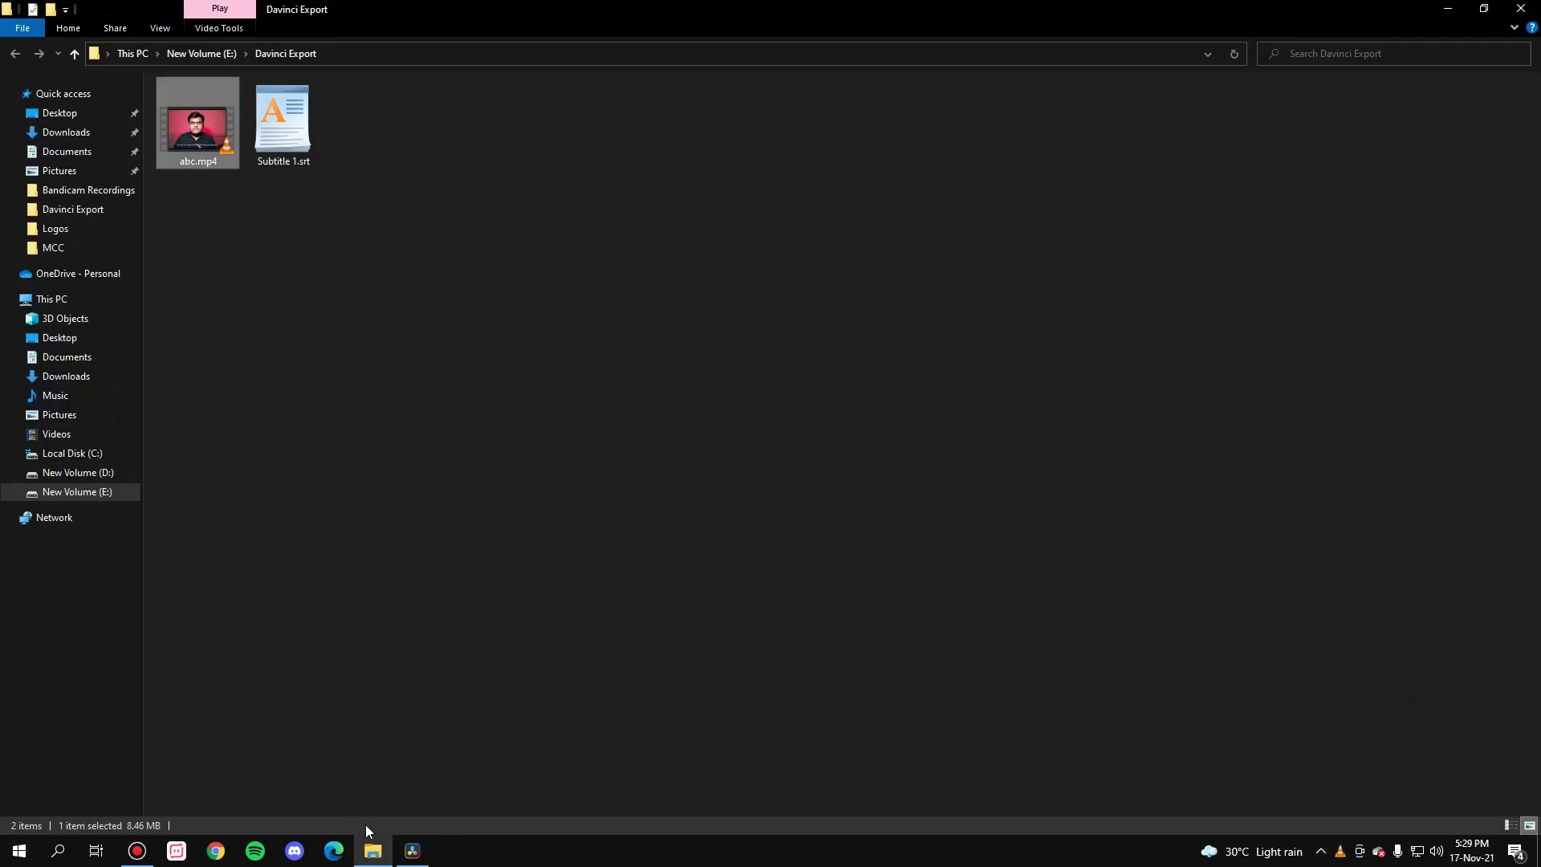
{"action": "left_click", "coordinate": [412, 851]}
Set the subtitle format to embedded captions with the Text caption codec.
{"action": "left_click", "coordinate": [151, 715]}
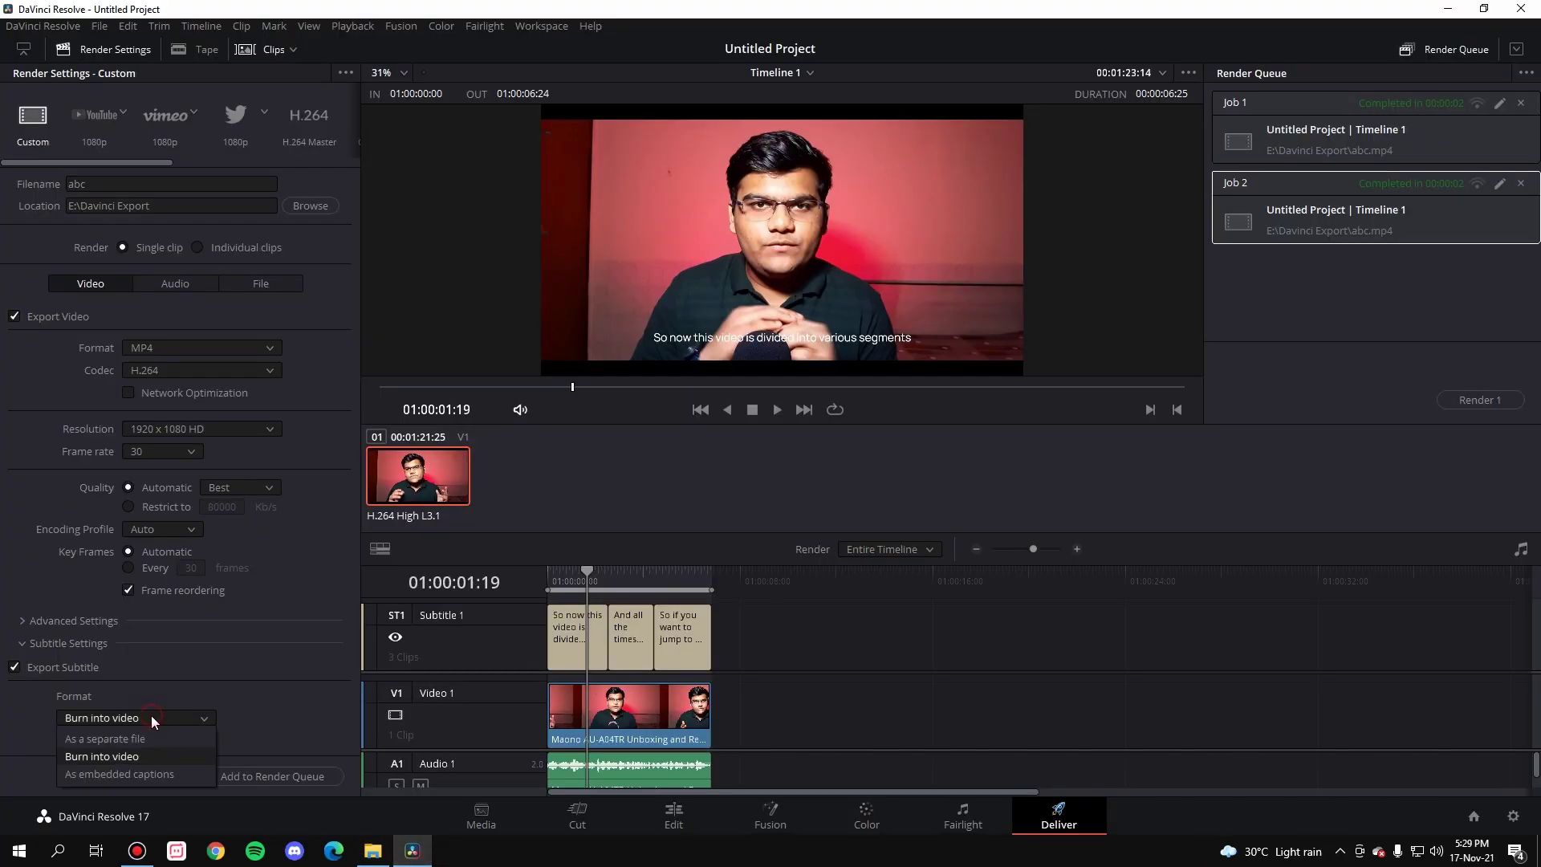
{"action": "left_click", "coordinate": [113, 773]}
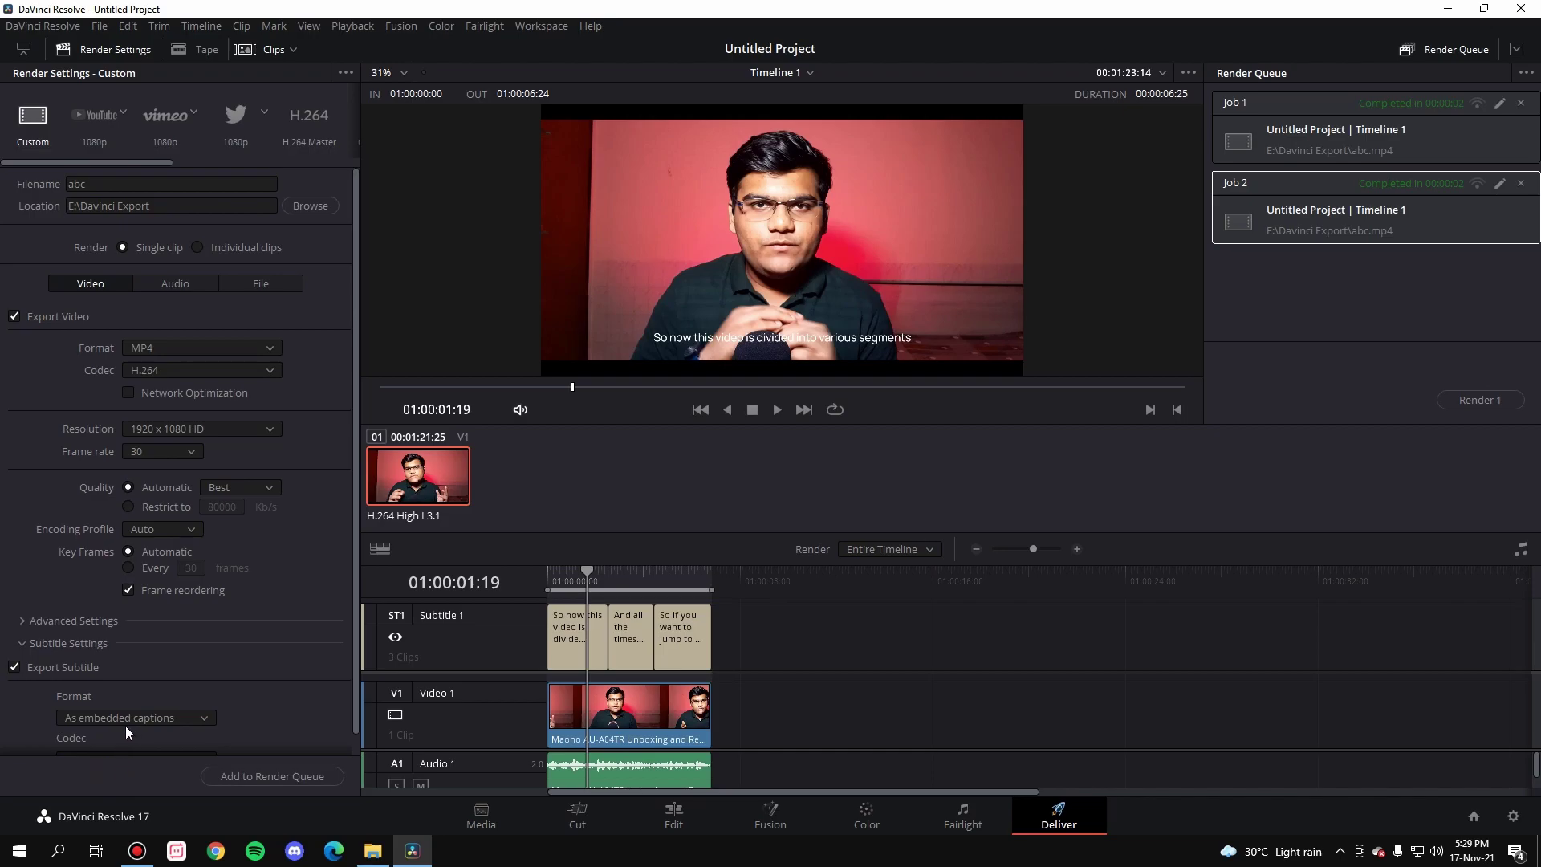
{"action": "scroll", "coordinate": [125, 726], "scroll_direction": "down", "scroll_amount": 1}
{"action": "left_click", "coordinate": [190, 737]}
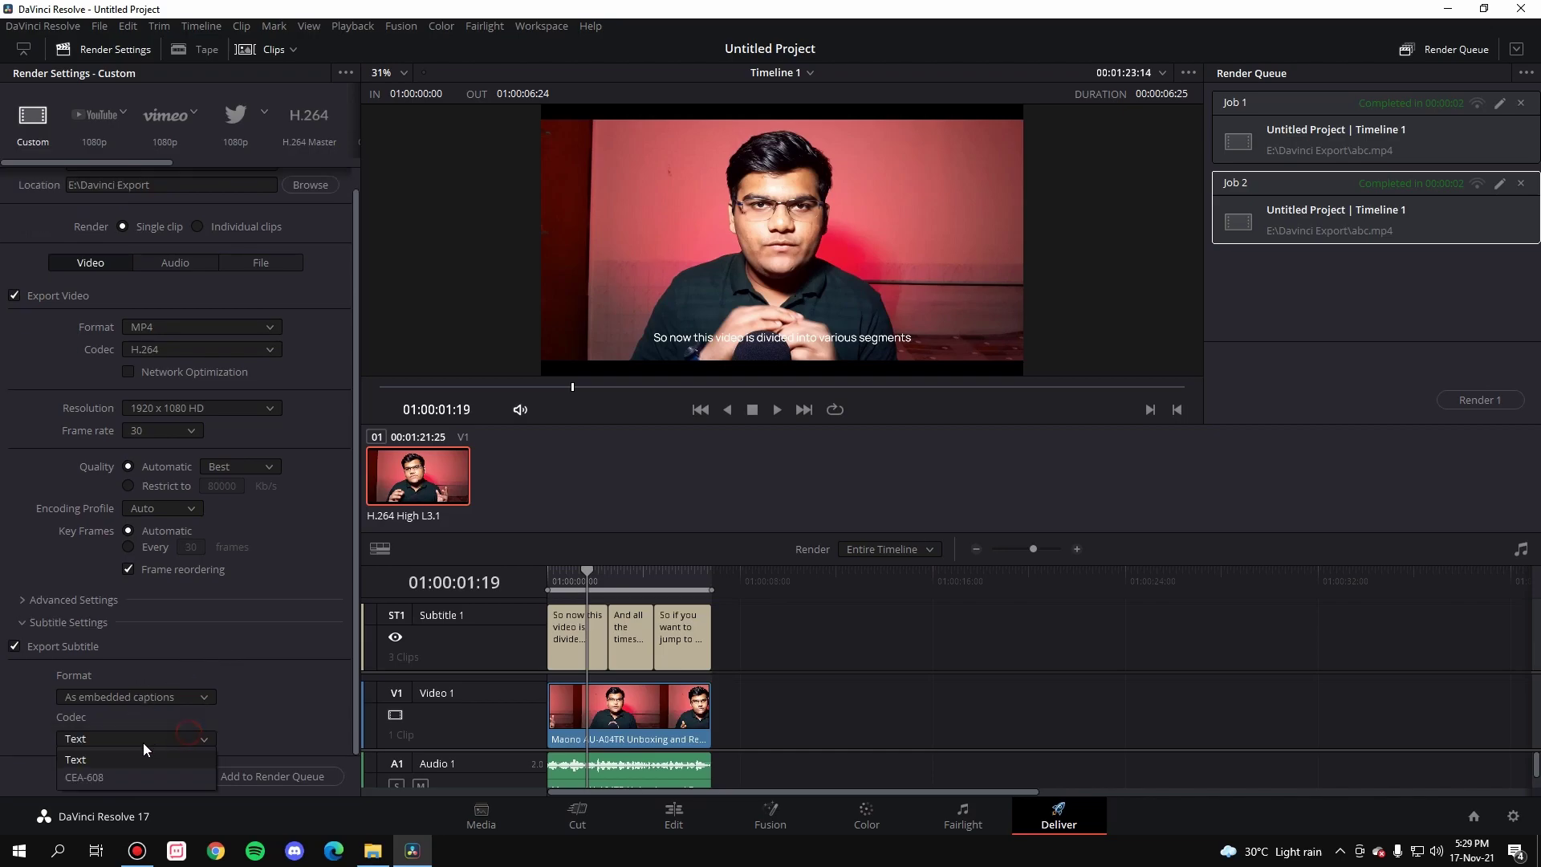
{"action": "left_click", "coordinate": [99, 759]}
Queue the embedded-caption export, replace the existing abc.mp4, and render Job 3.
{"action": "left_click", "coordinate": [294, 777]}
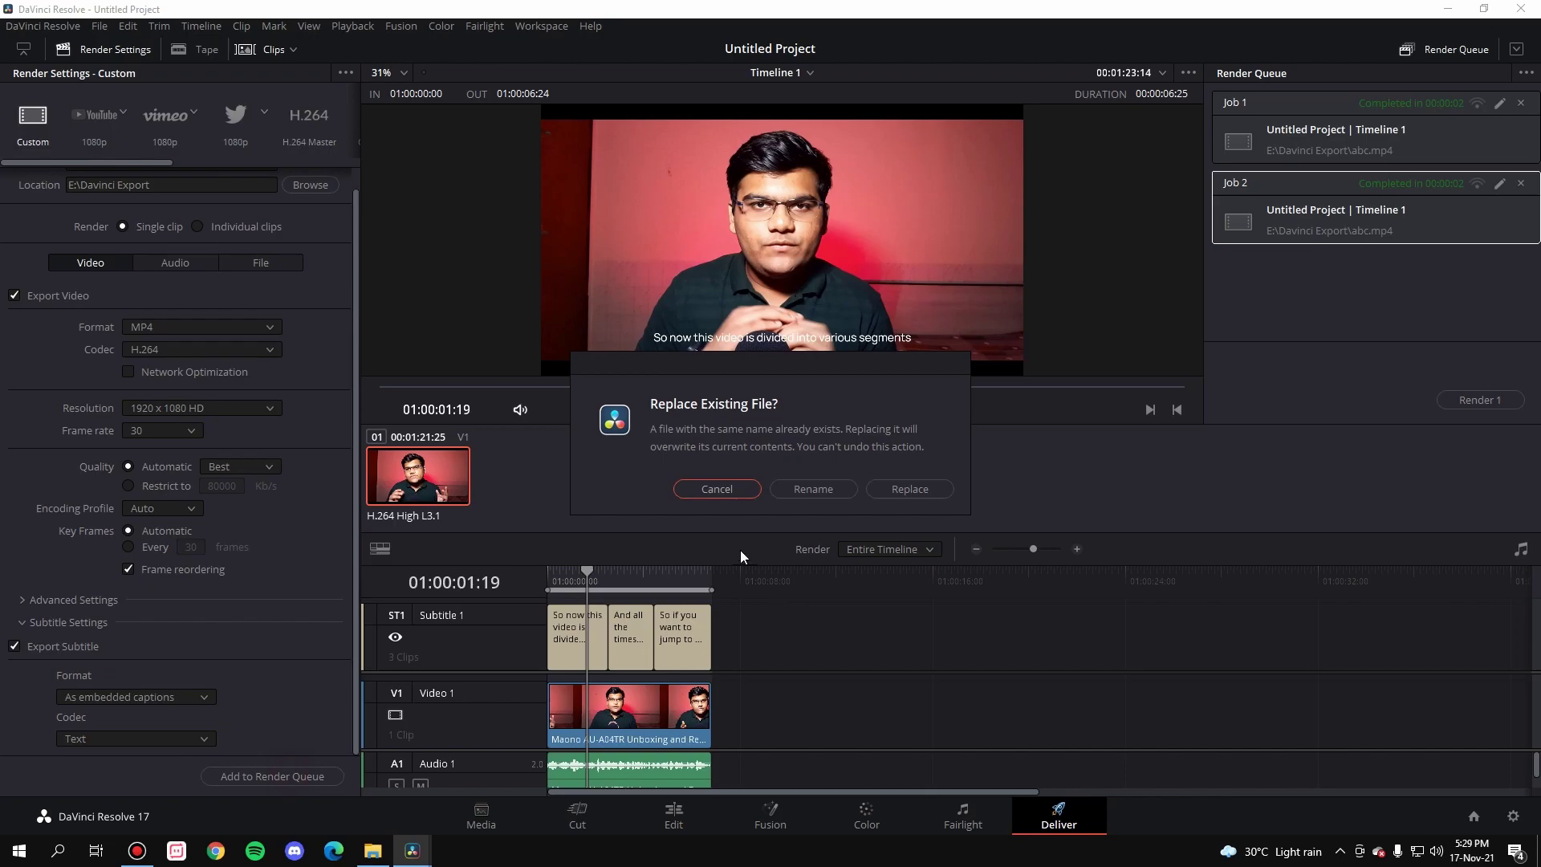
{"action": "left_click", "coordinate": [907, 489]}
{"action": "left_click", "coordinate": [1484, 400]}
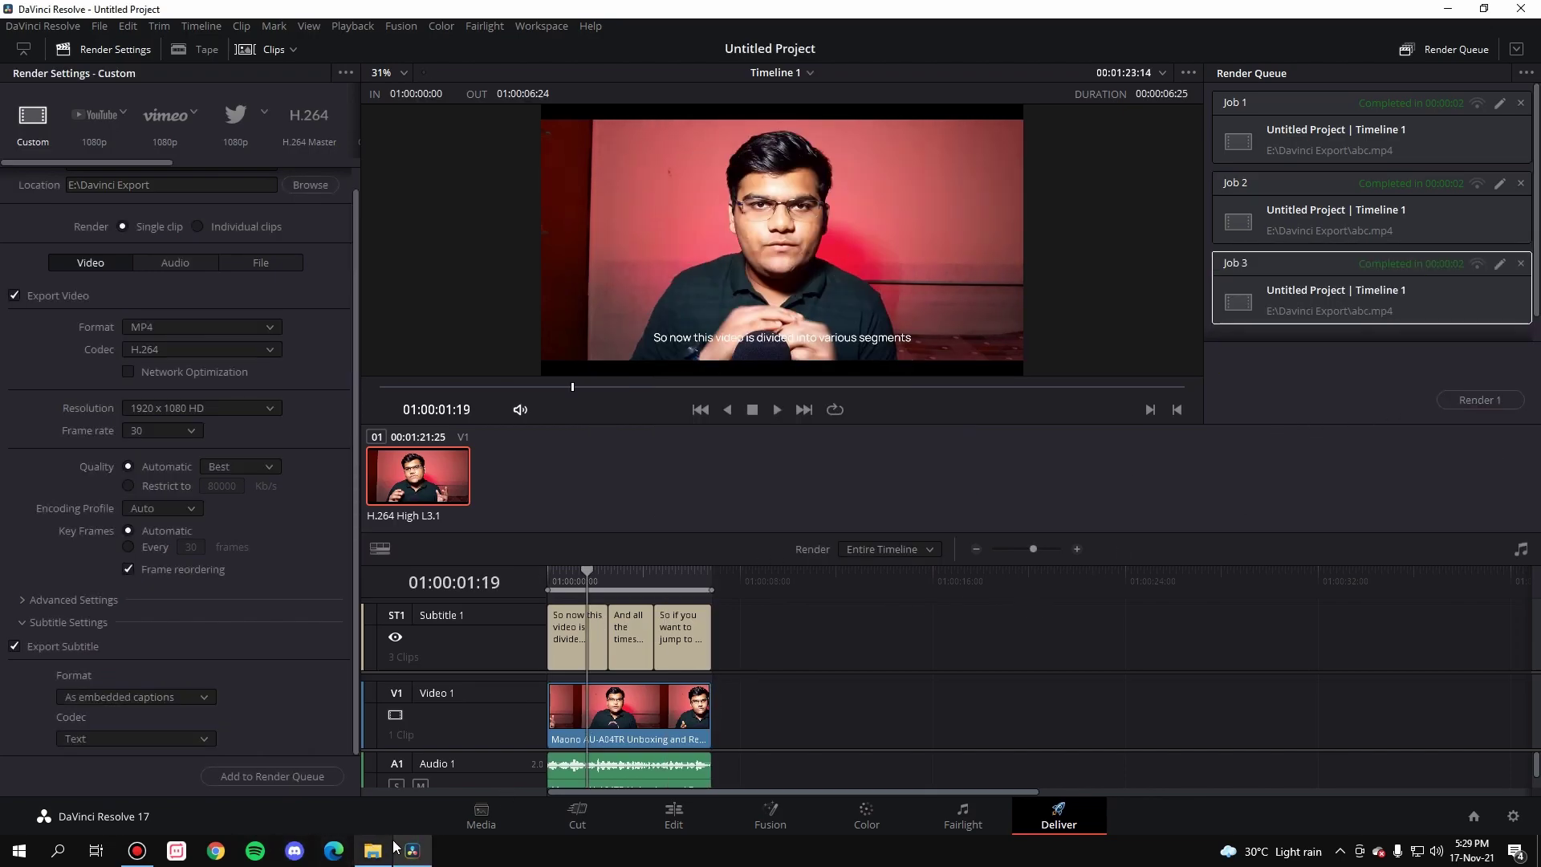
{"action": "mouse_move", "coordinate": [391, 848]}
{"action": "left_click", "coordinate": [375, 770]}
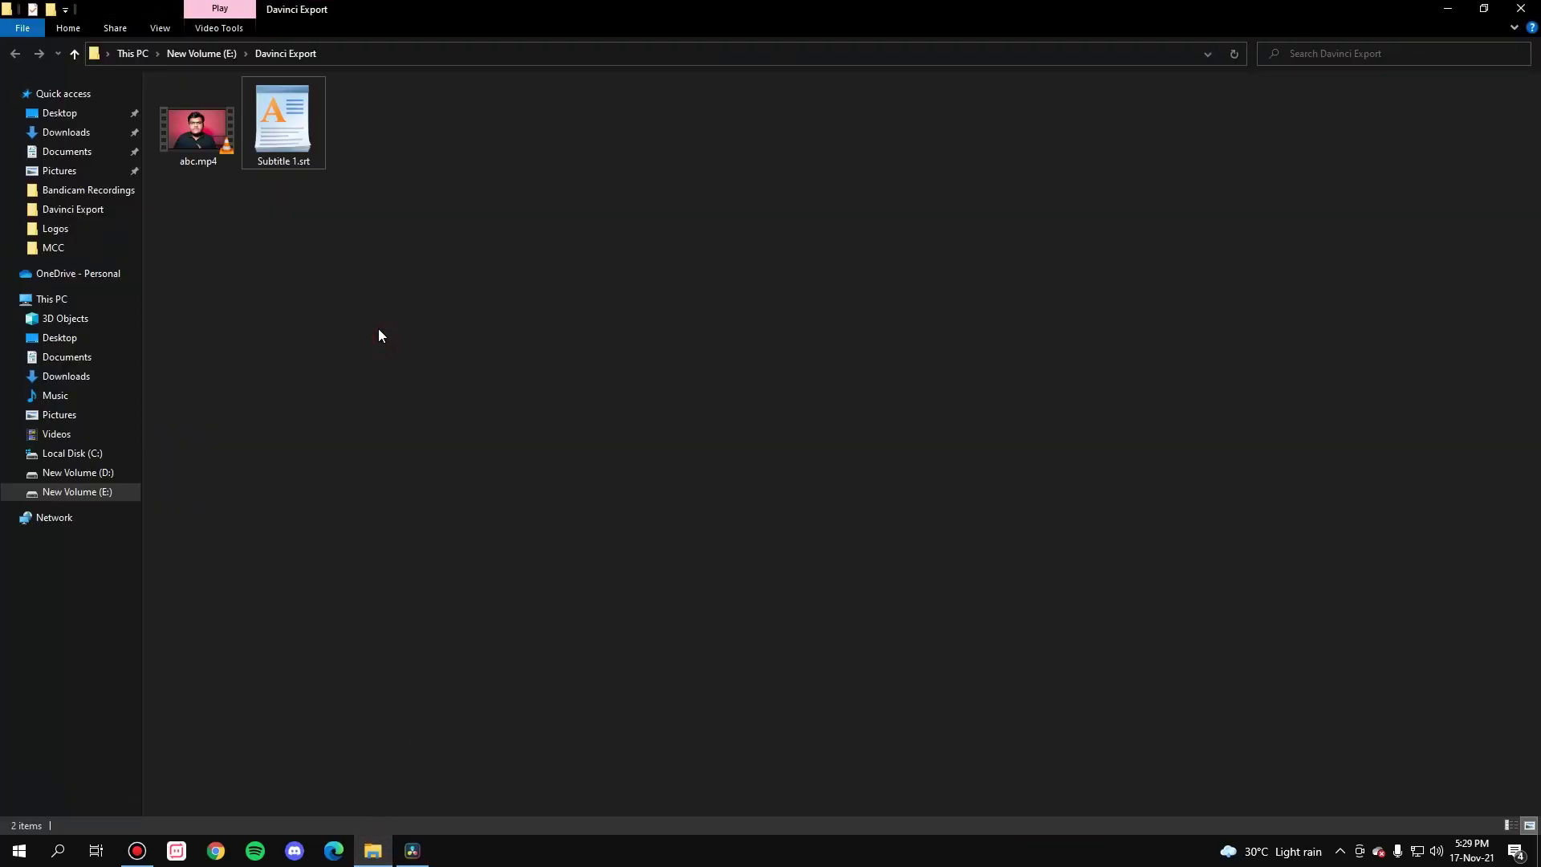
Open the new abc.mp4 in VLC and enable subtitle Track 1 - [English].
{"action": "double_click", "coordinate": [210, 108]}
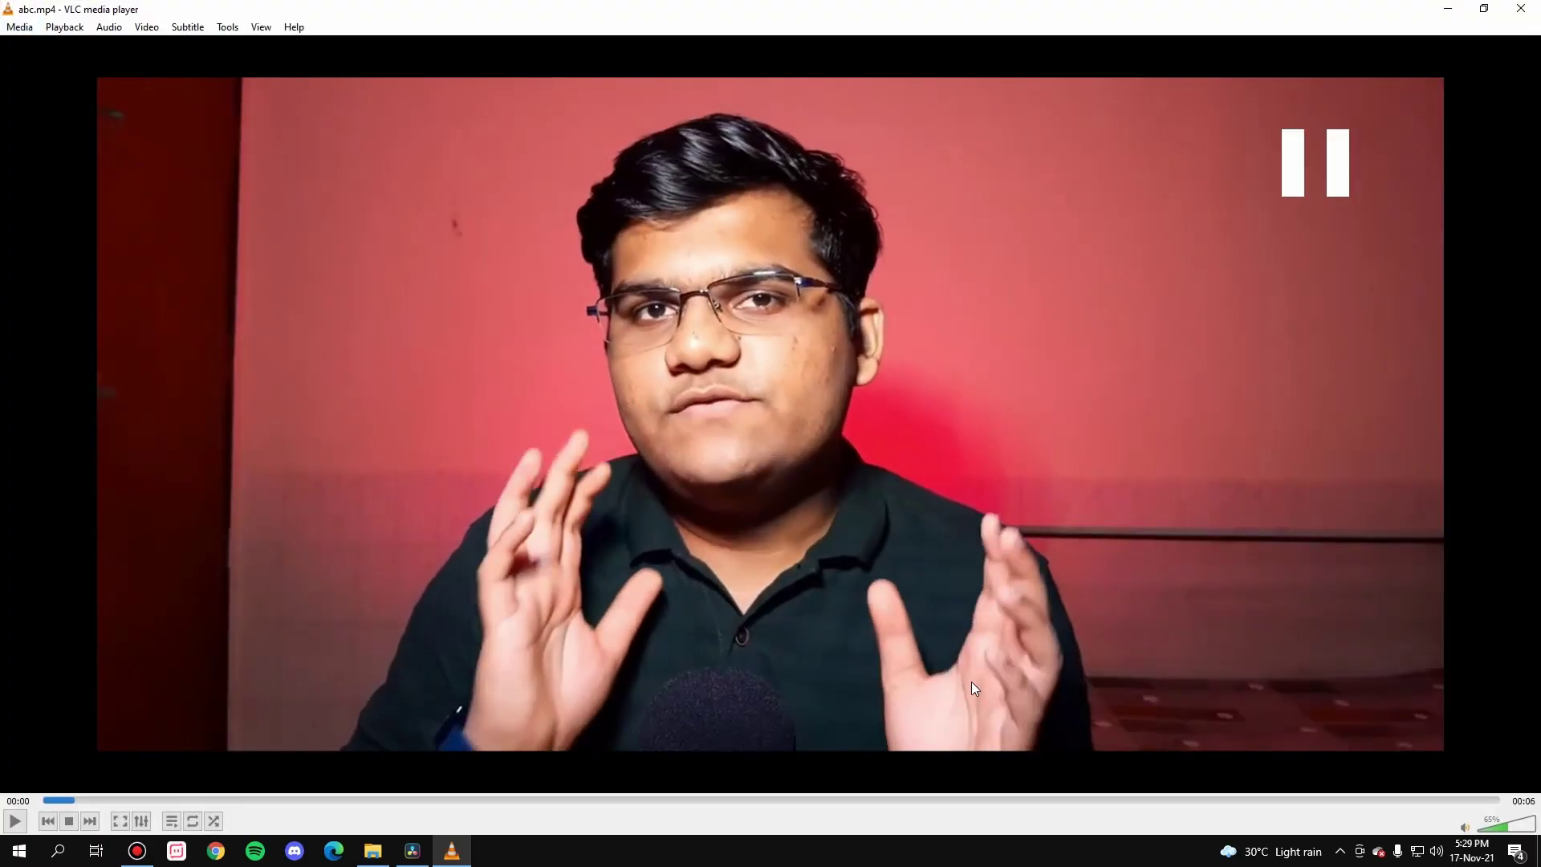
{"action": "right_click", "coordinate": [516, 273]}
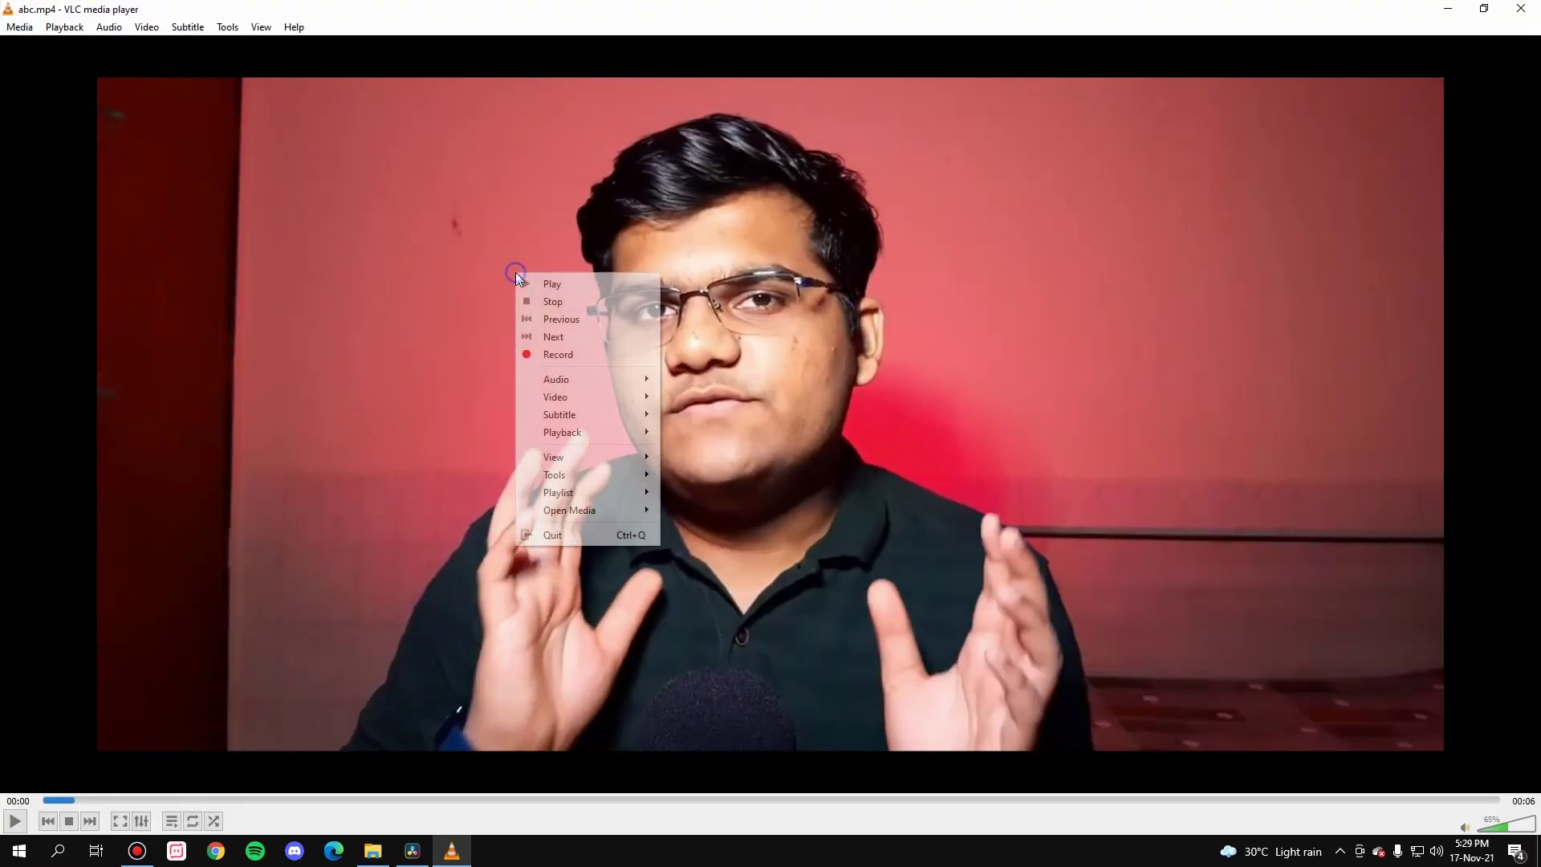
{"action": "mouse_move", "coordinate": [602, 415]}
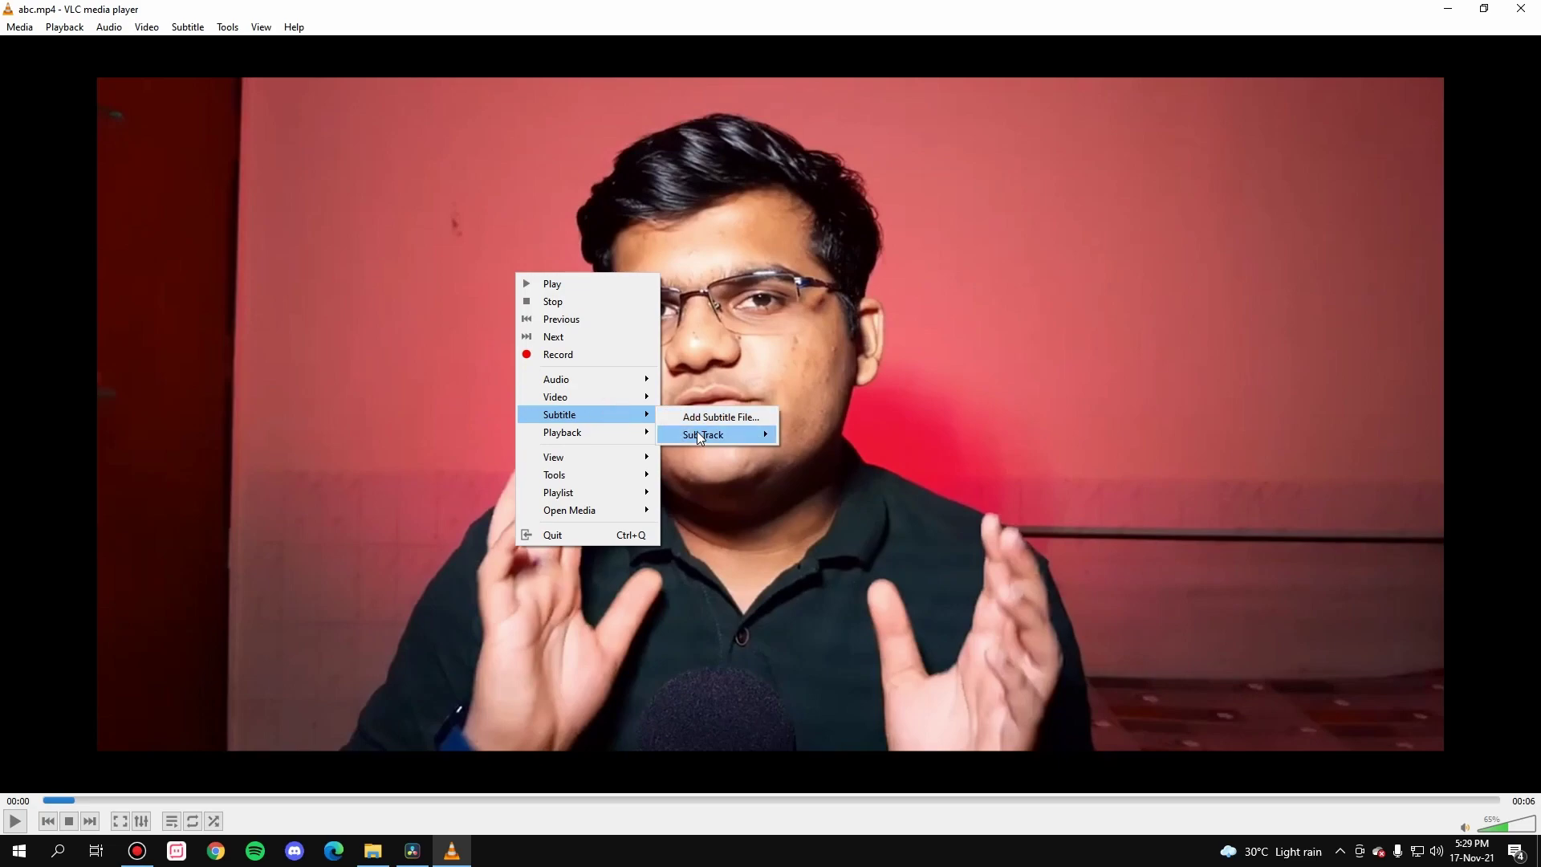
{"action": "mouse_move", "coordinate": [690, 435]}
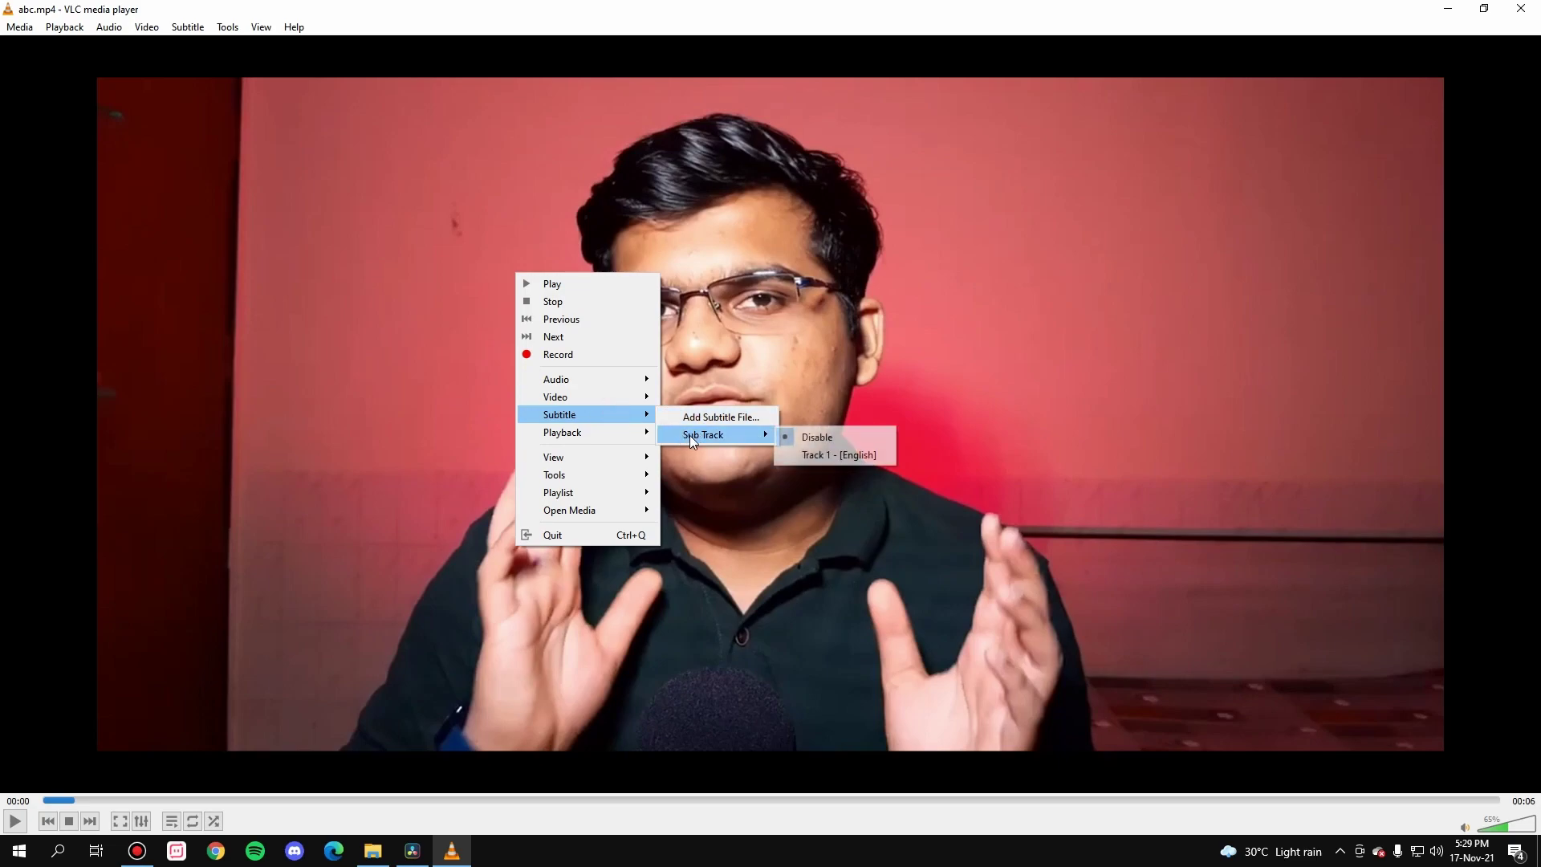
{"action": "left_click", "coordinate": [813, 455]}
Play abc.mp4 fullscreen to check the embedded English captions appear.
{"action": "key", "text": "t"}
{"action": "double_click", "coordinate": [812, 458]}
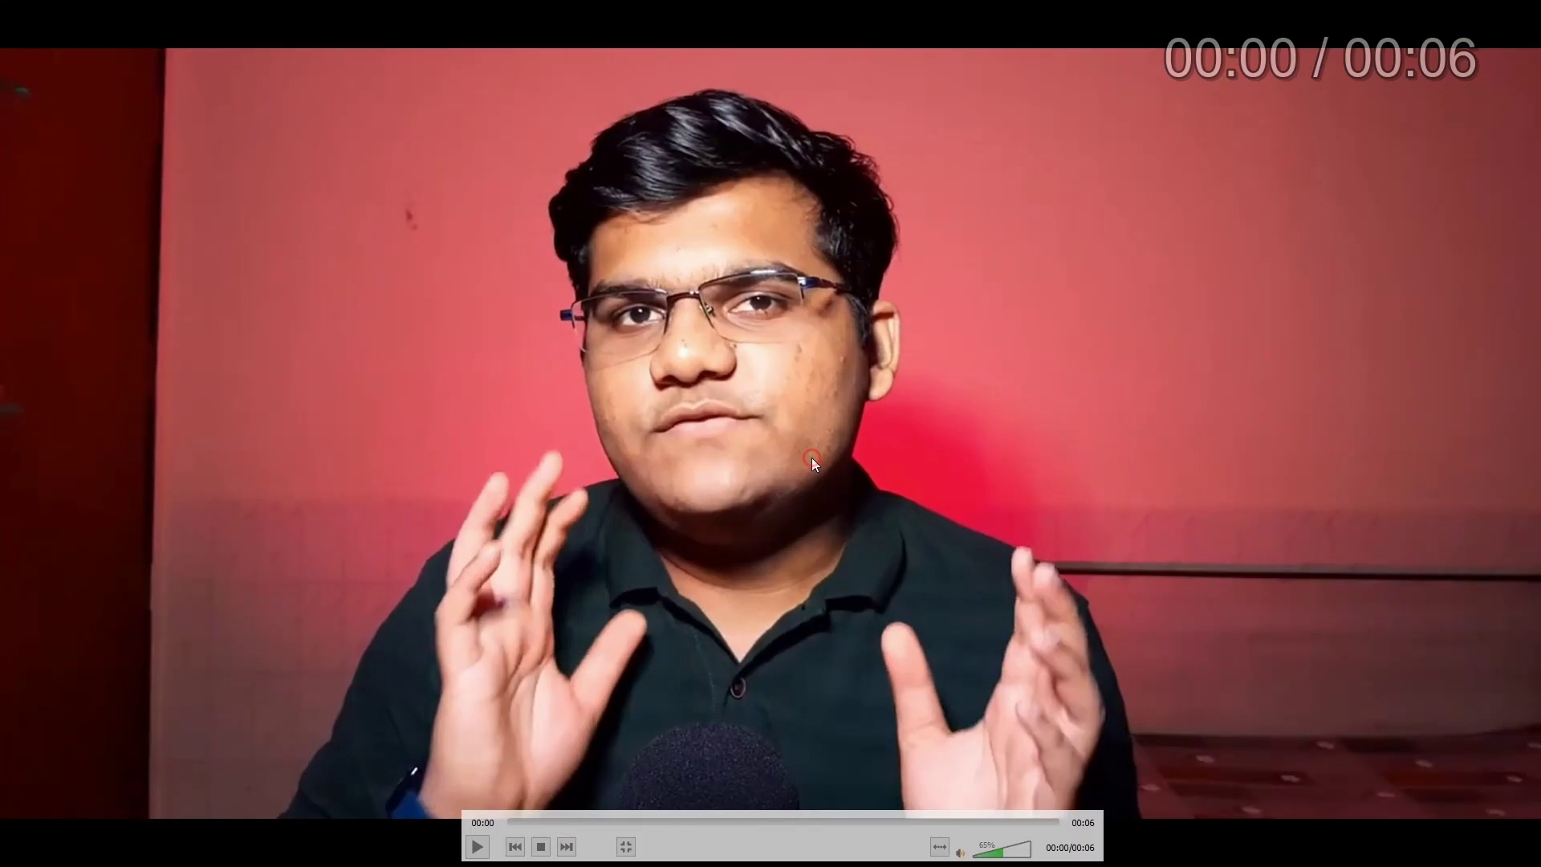
{"action": "key", "text": "space"}
{"action": "key", "text": "space"}
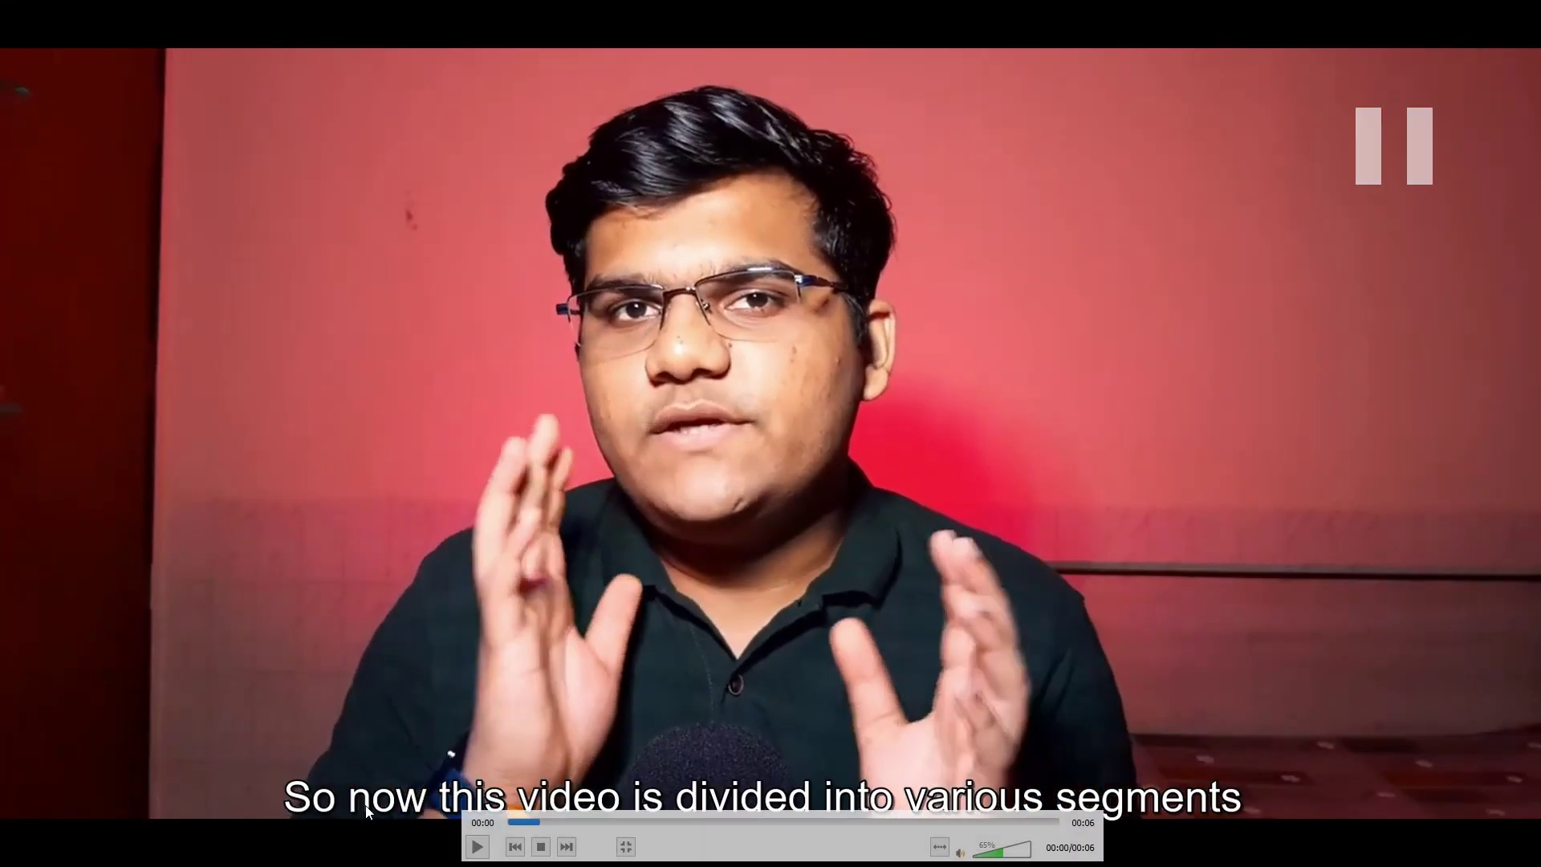
{"action": "scroll", "coordinate": [884, 520], "scroll_direction": "down", "scroll_amount": 3}
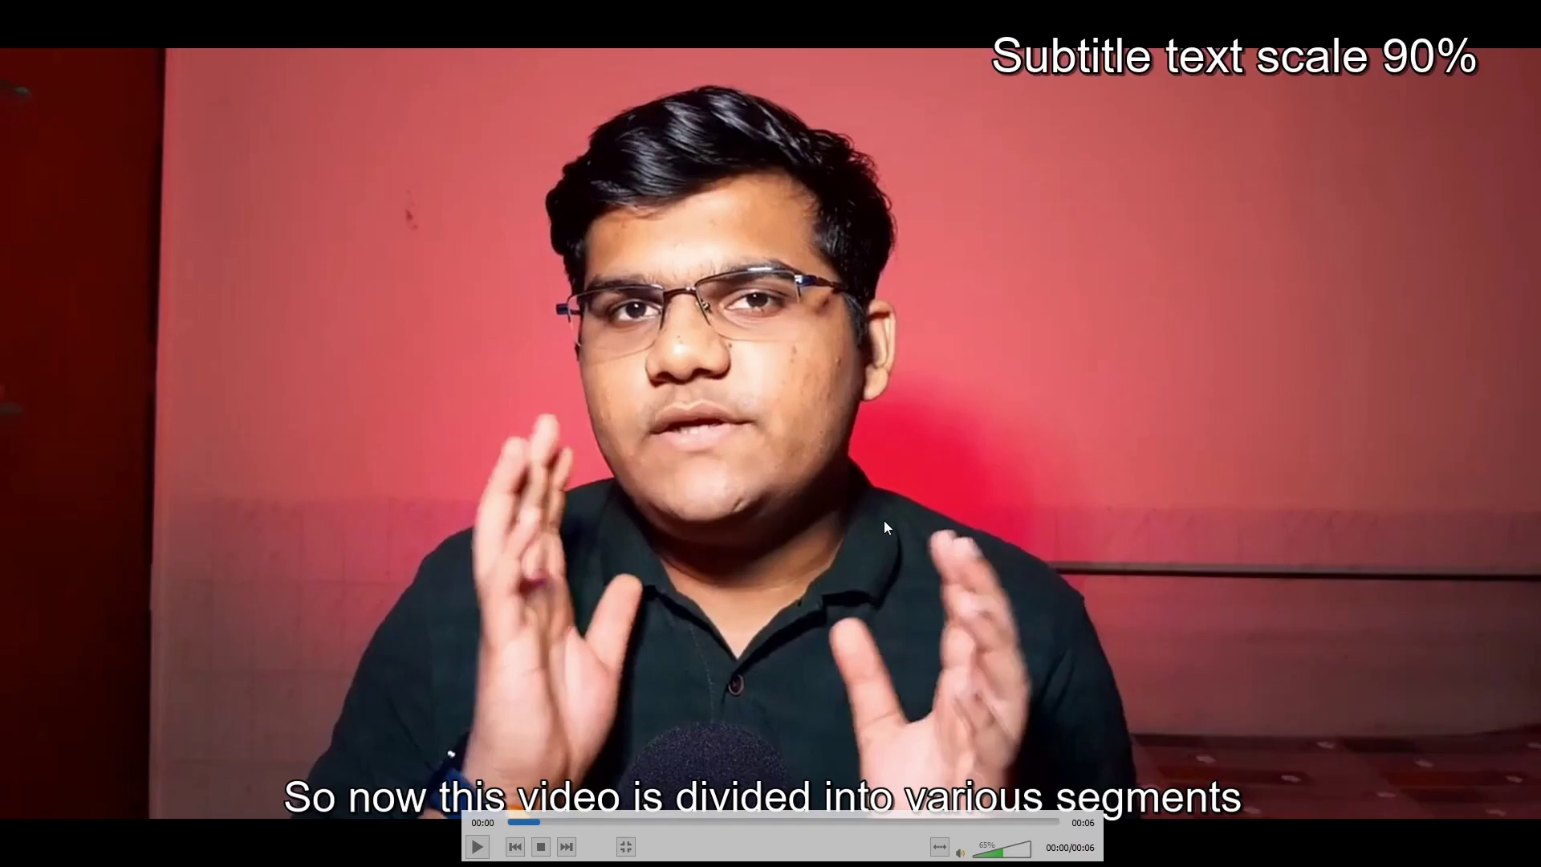
{"action": "double_click", "coordinate": [888, 508]}
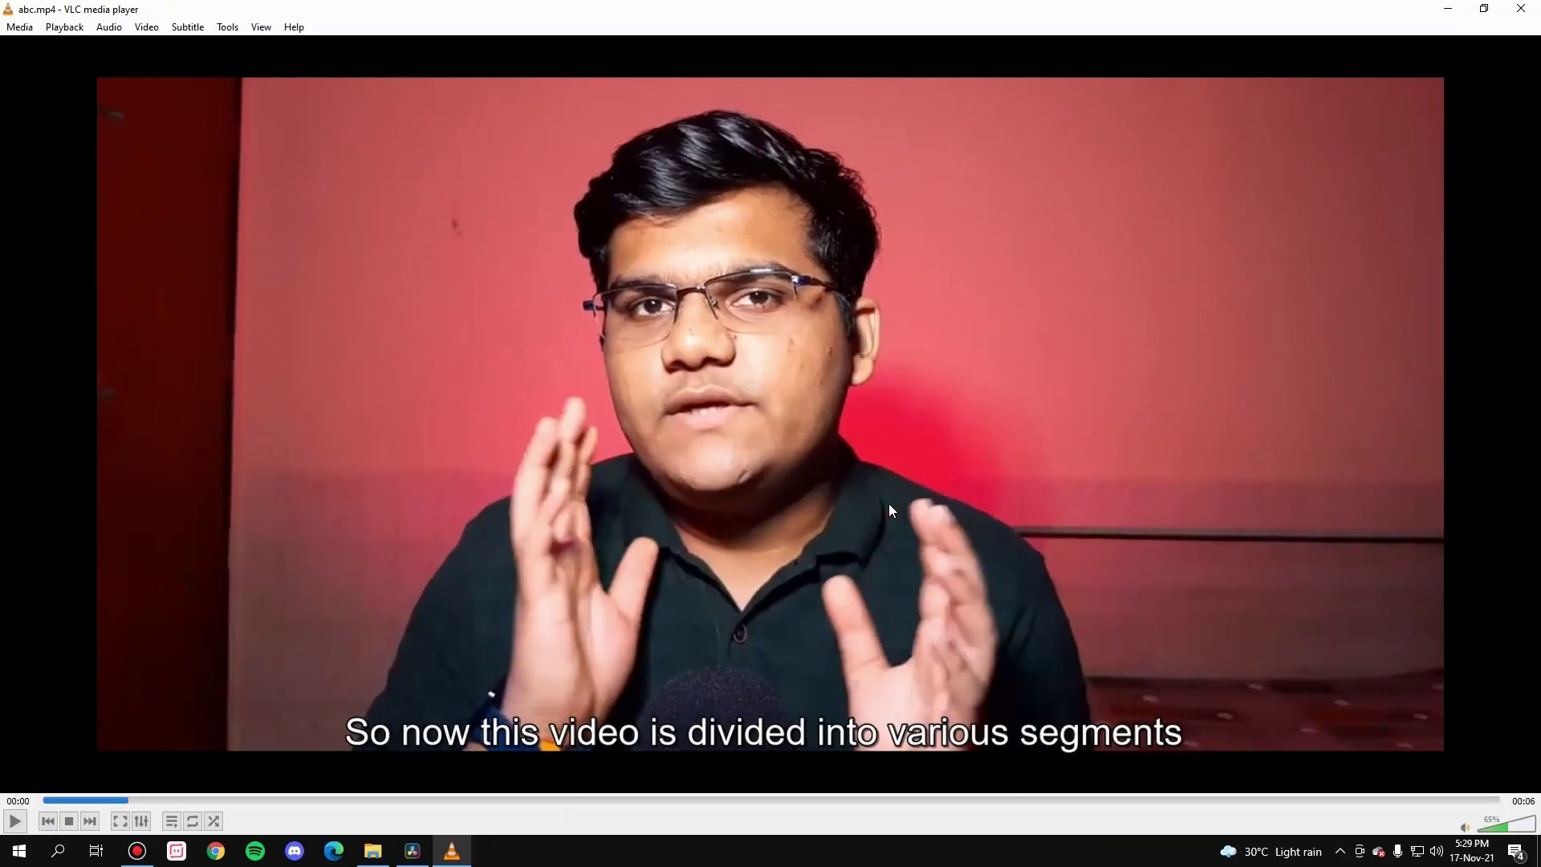
{"action": "double_click", "coordinate": [889, 507]}
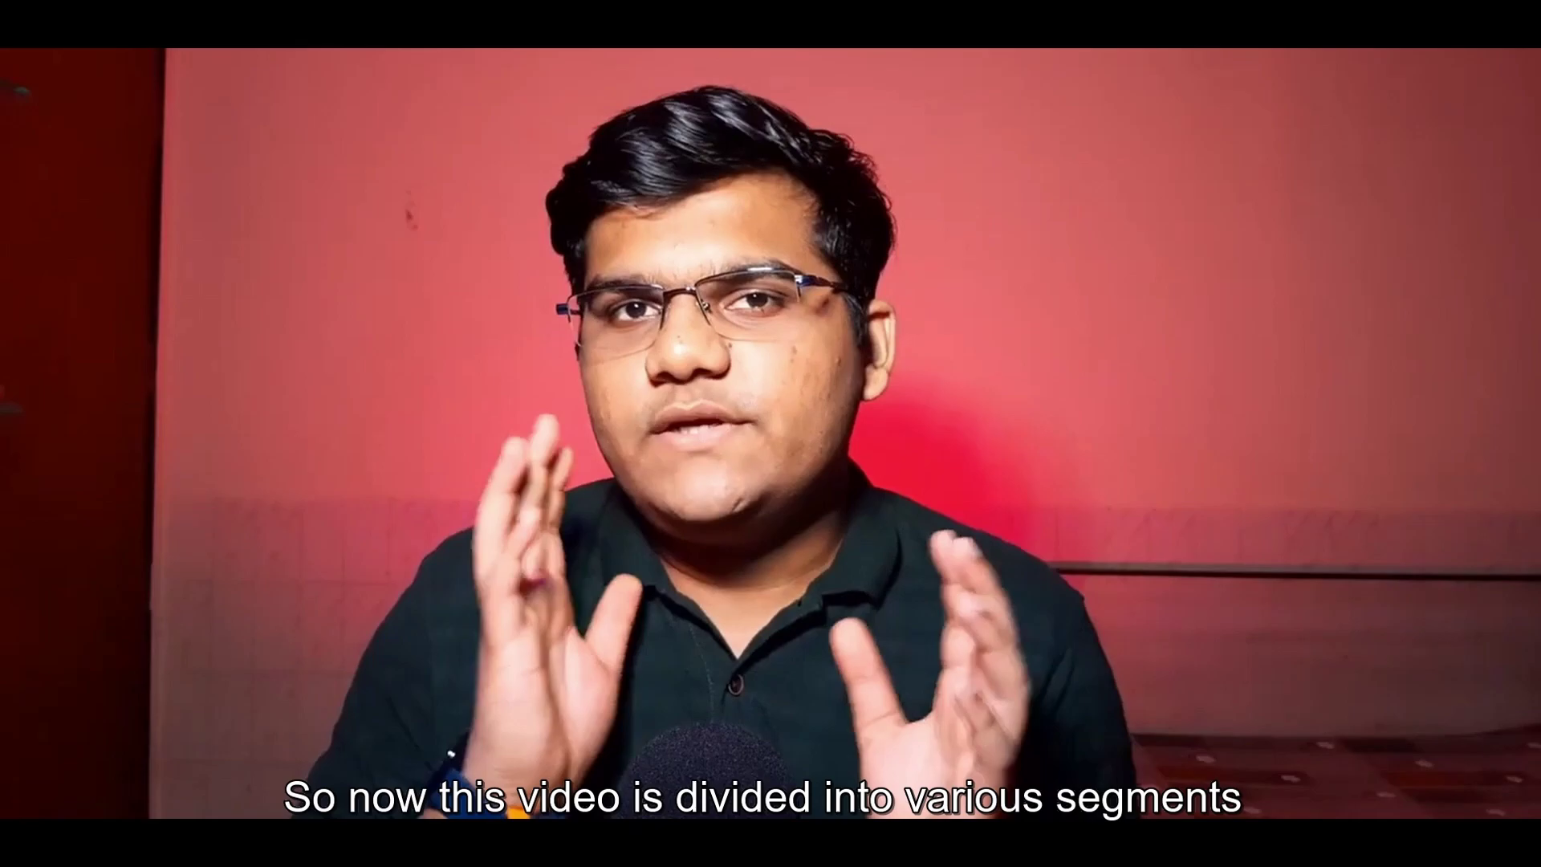
{"action": "mouse_move", "coordinate": [846, 557]}
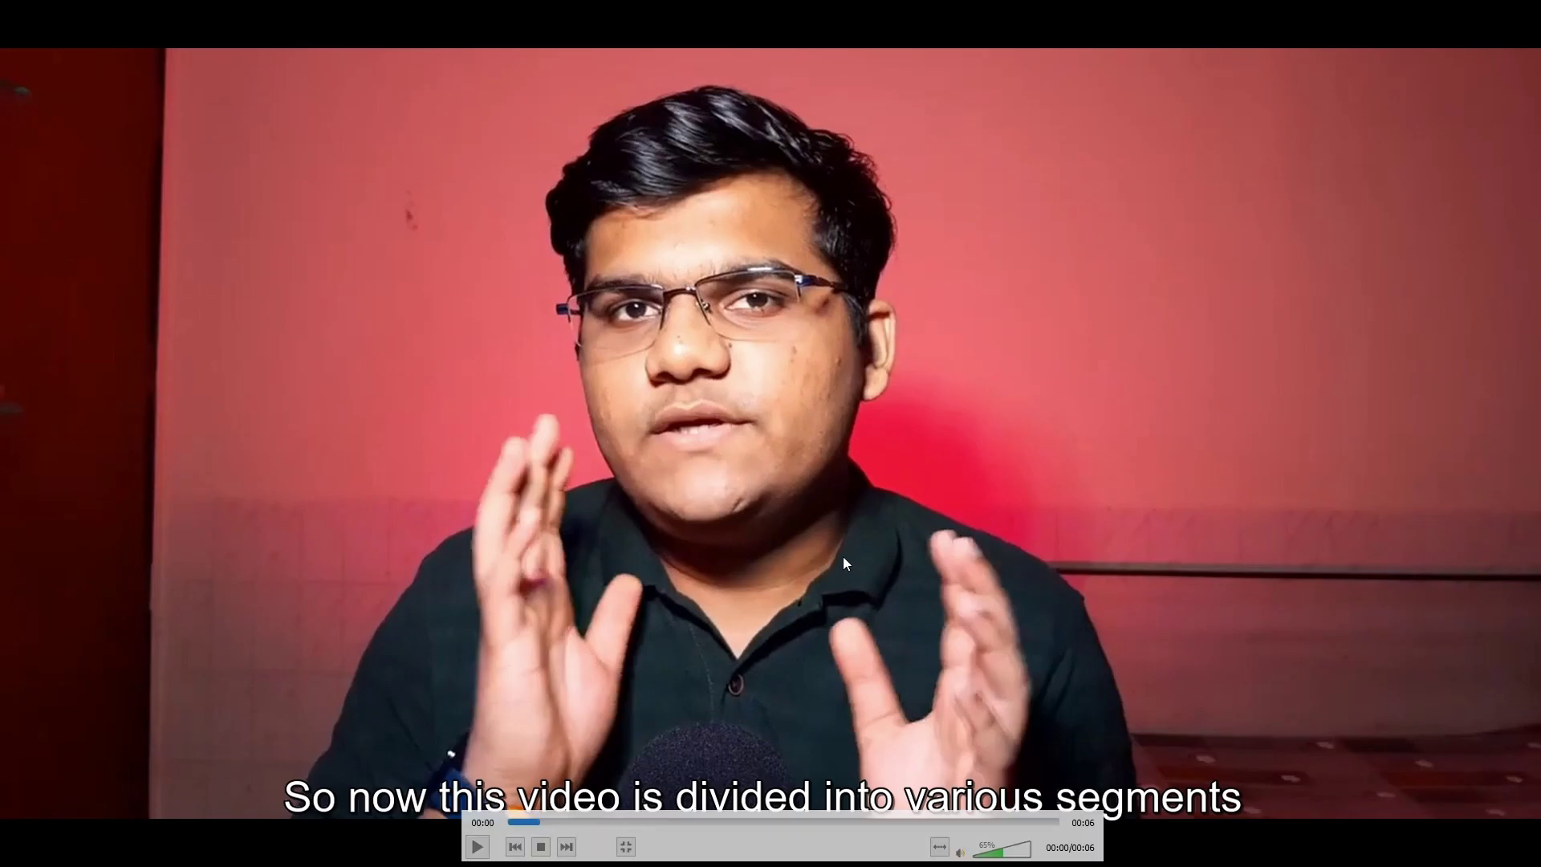
Resume and pause playback, exit fullscreen, and return to DaVinci Resolve.
{"action": "key", "text": "space"}
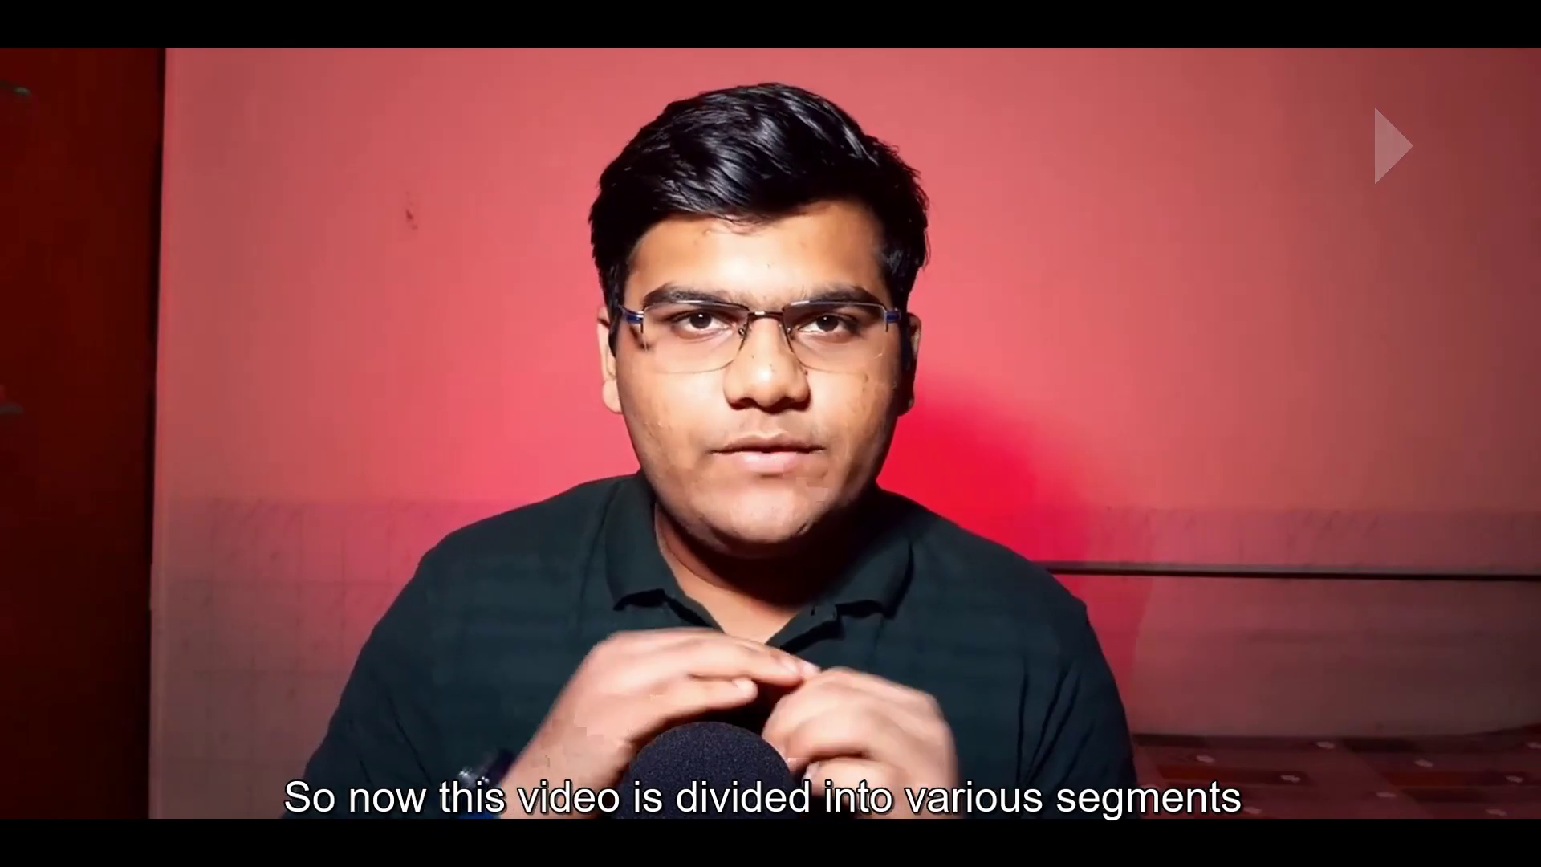
{"action": "scroll", "coordinate": [841, 556], "scroll_direction": "down", "scroll_amount": 2}
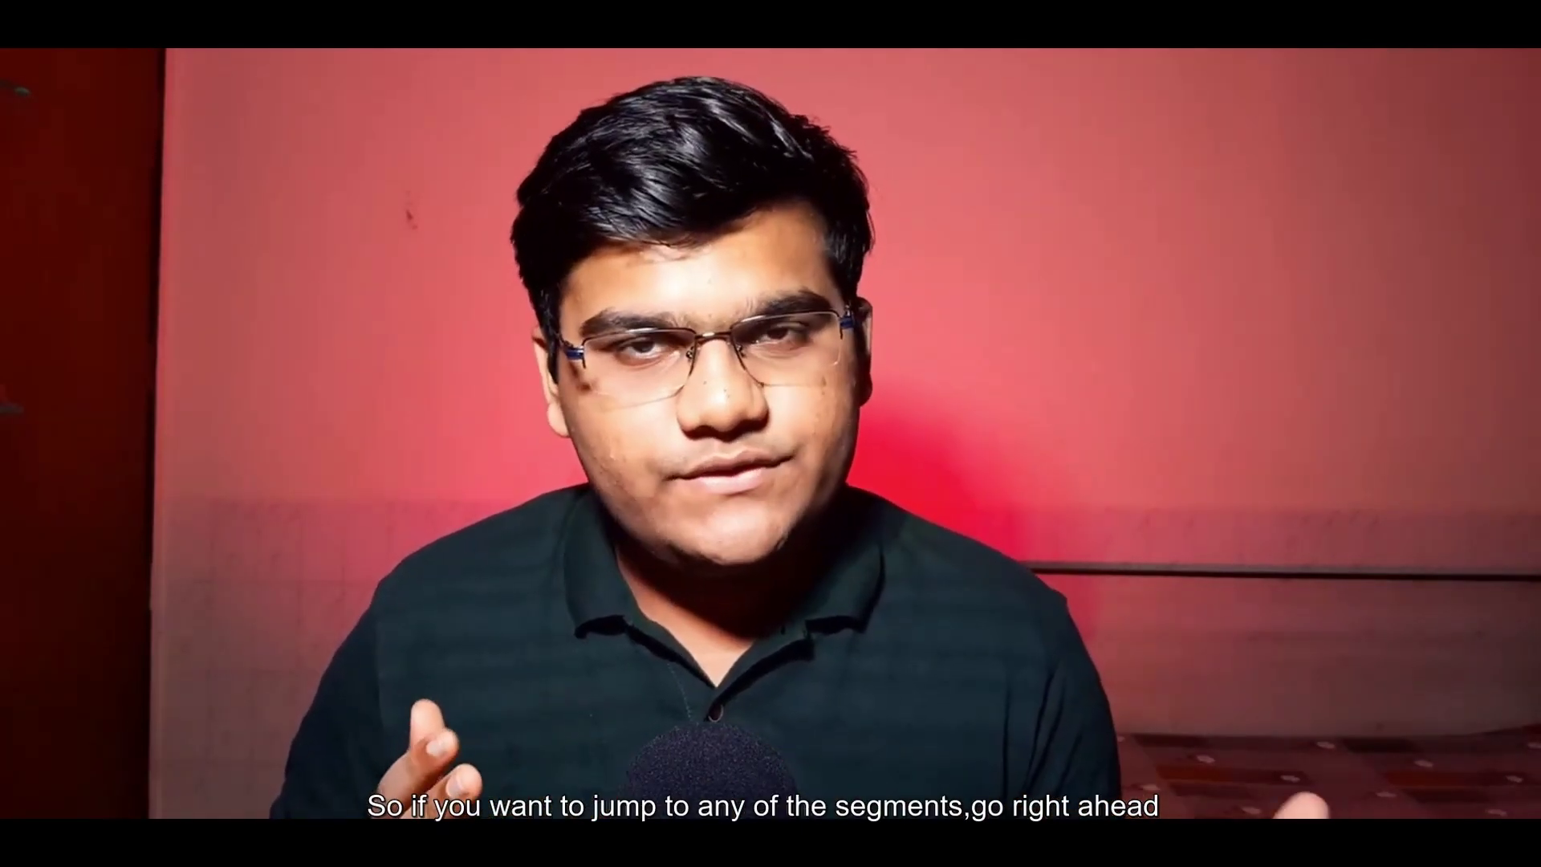
{"action": "key", "text": "space"}
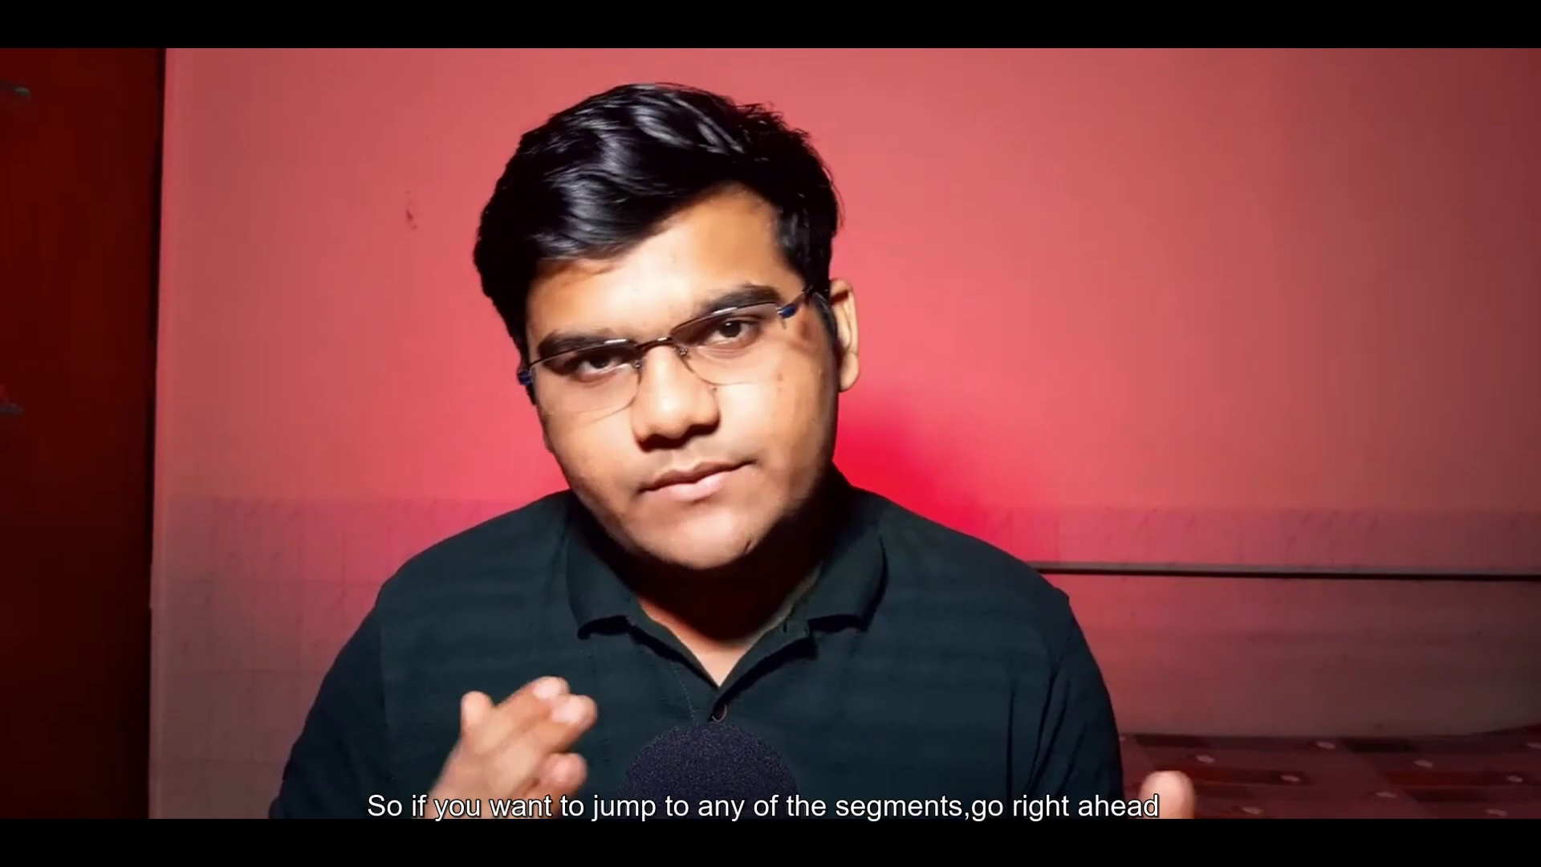
{"action": "key", "text": "Escape"}
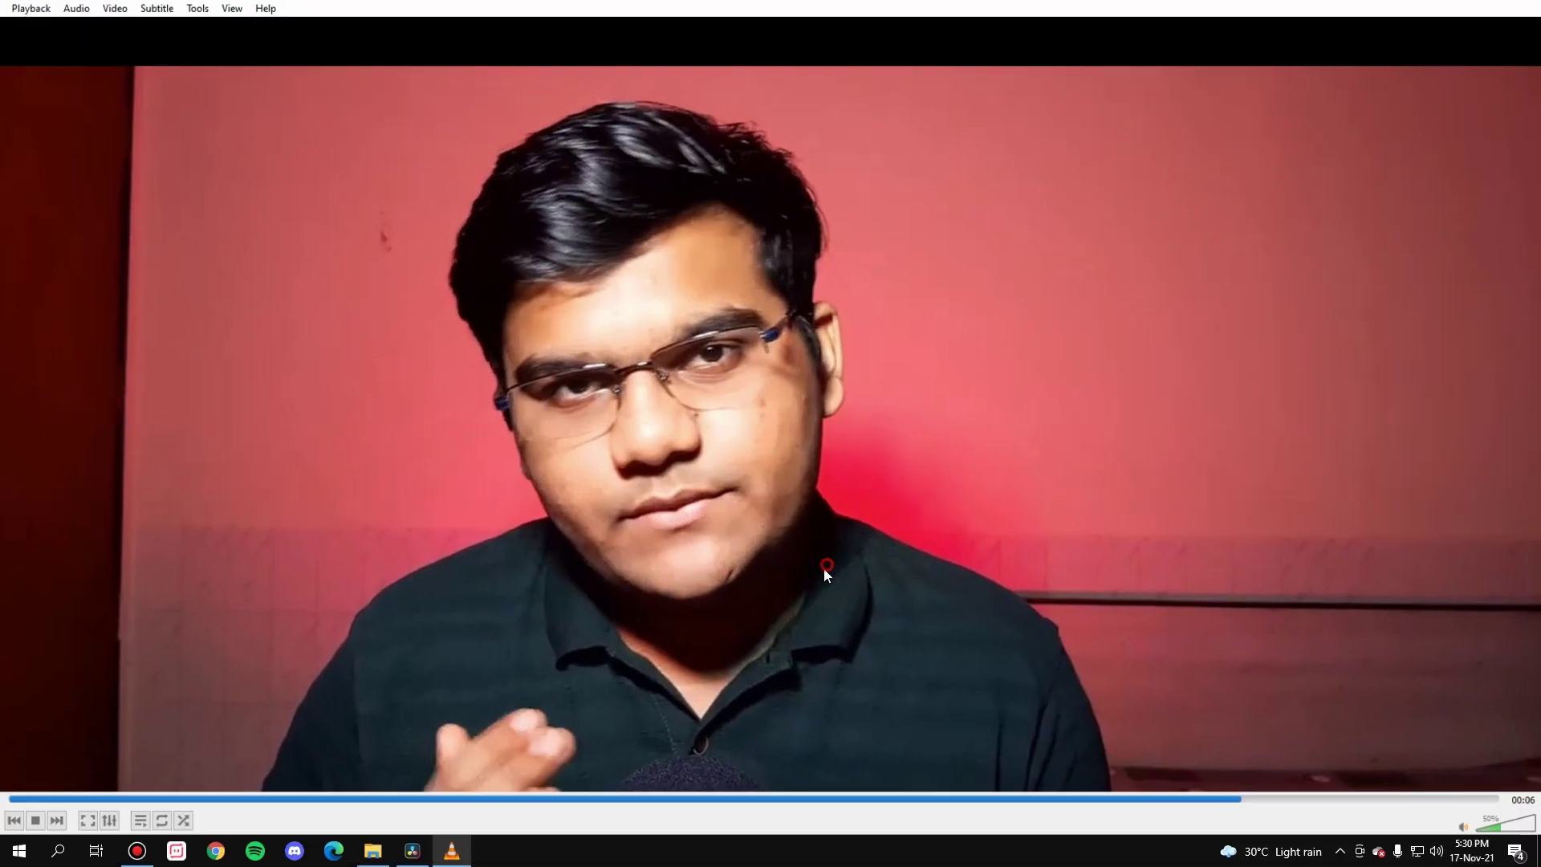
{"action": "left_click", "coordinate": [407, 851]}
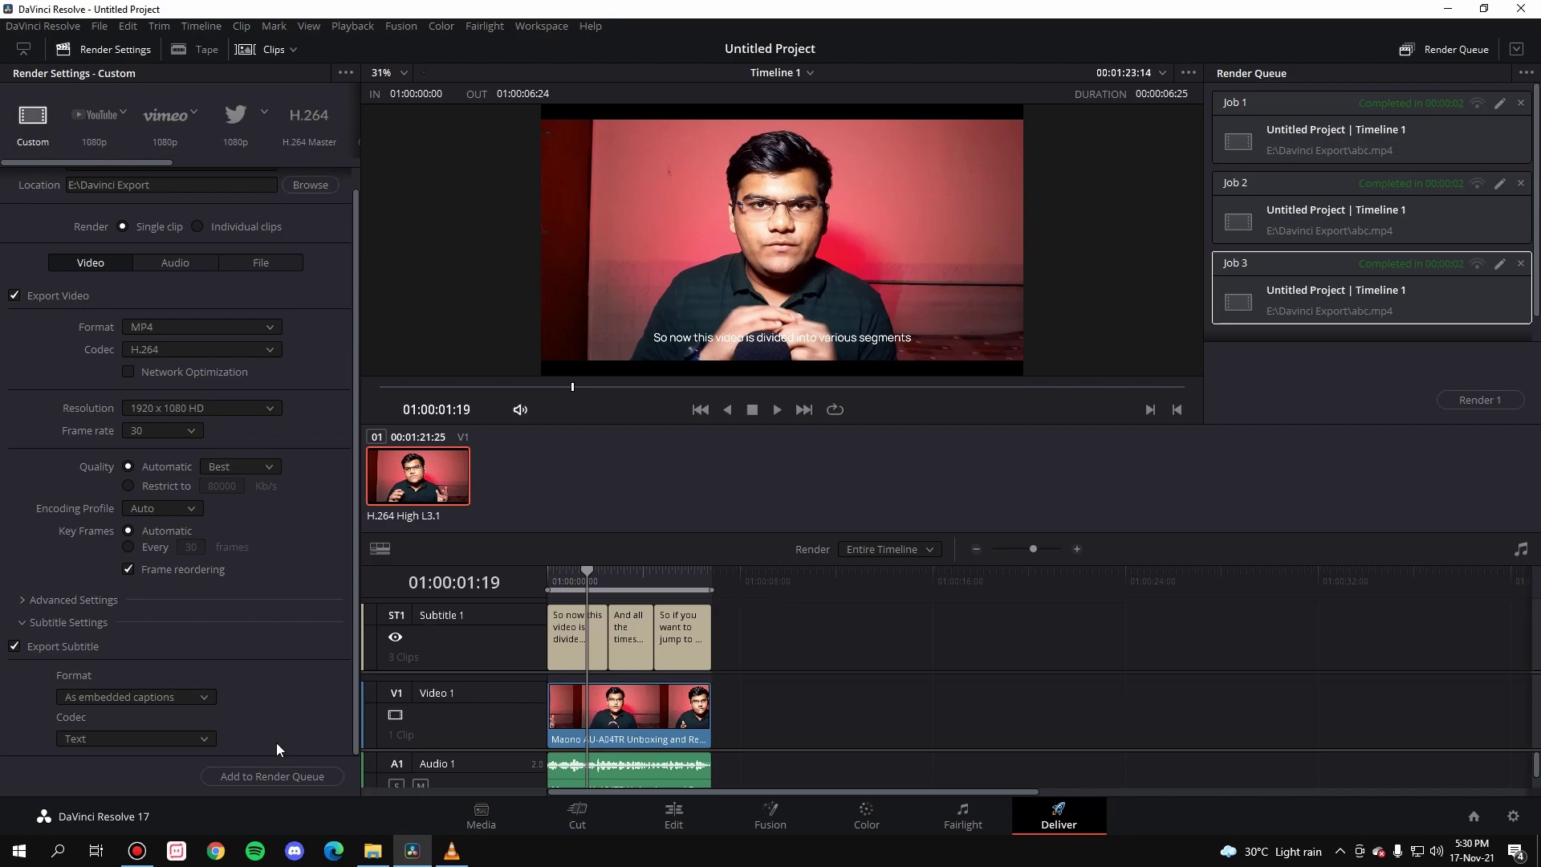
{"action": "left_click", "coordinate": [136, 697]}
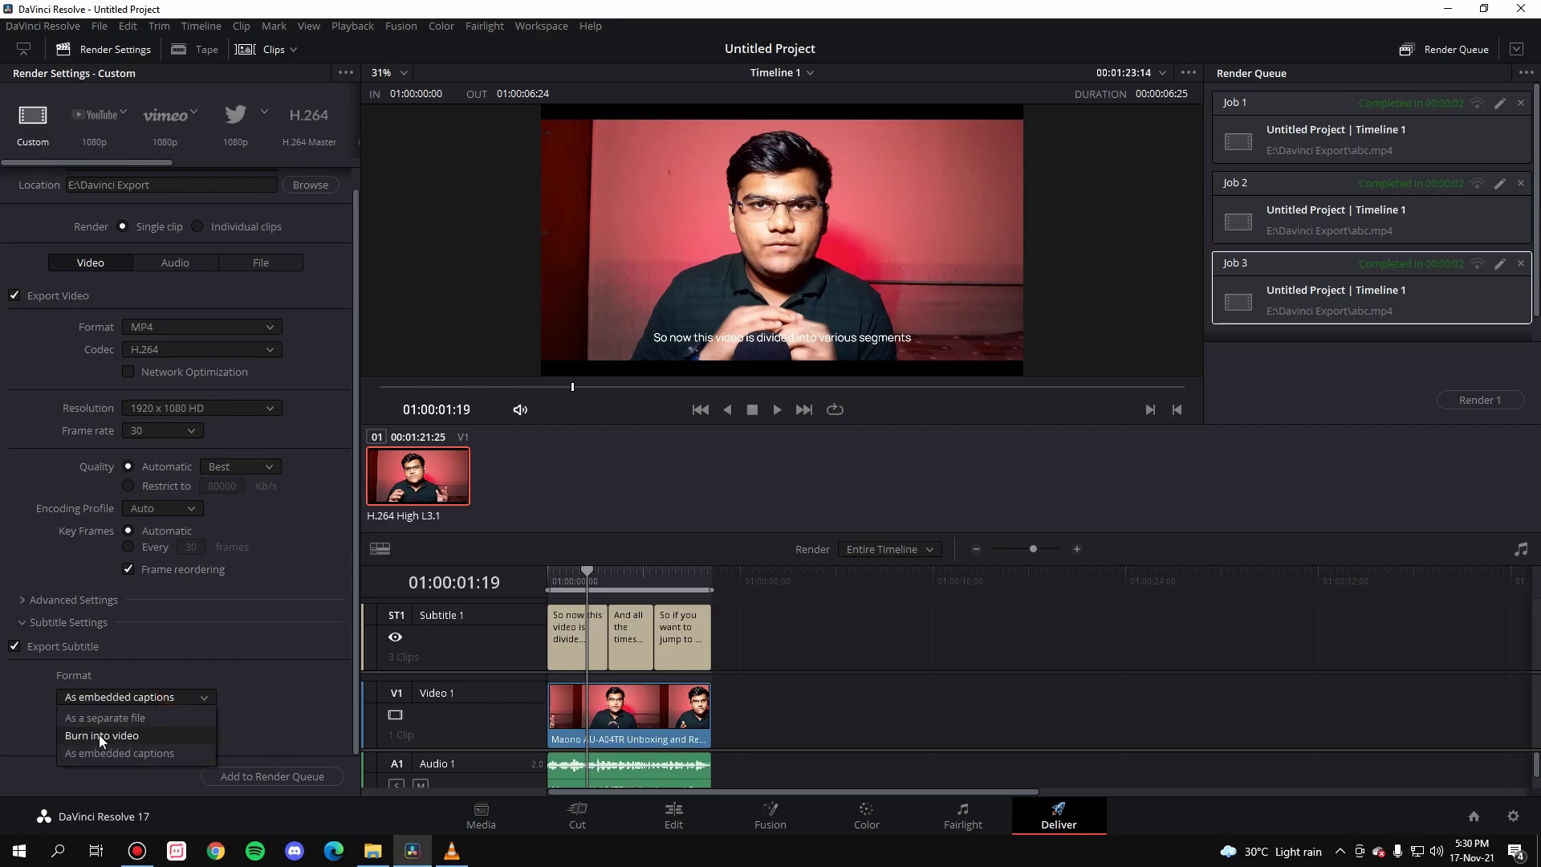
{"action": "left_click", "coordinate": [99, 735]}
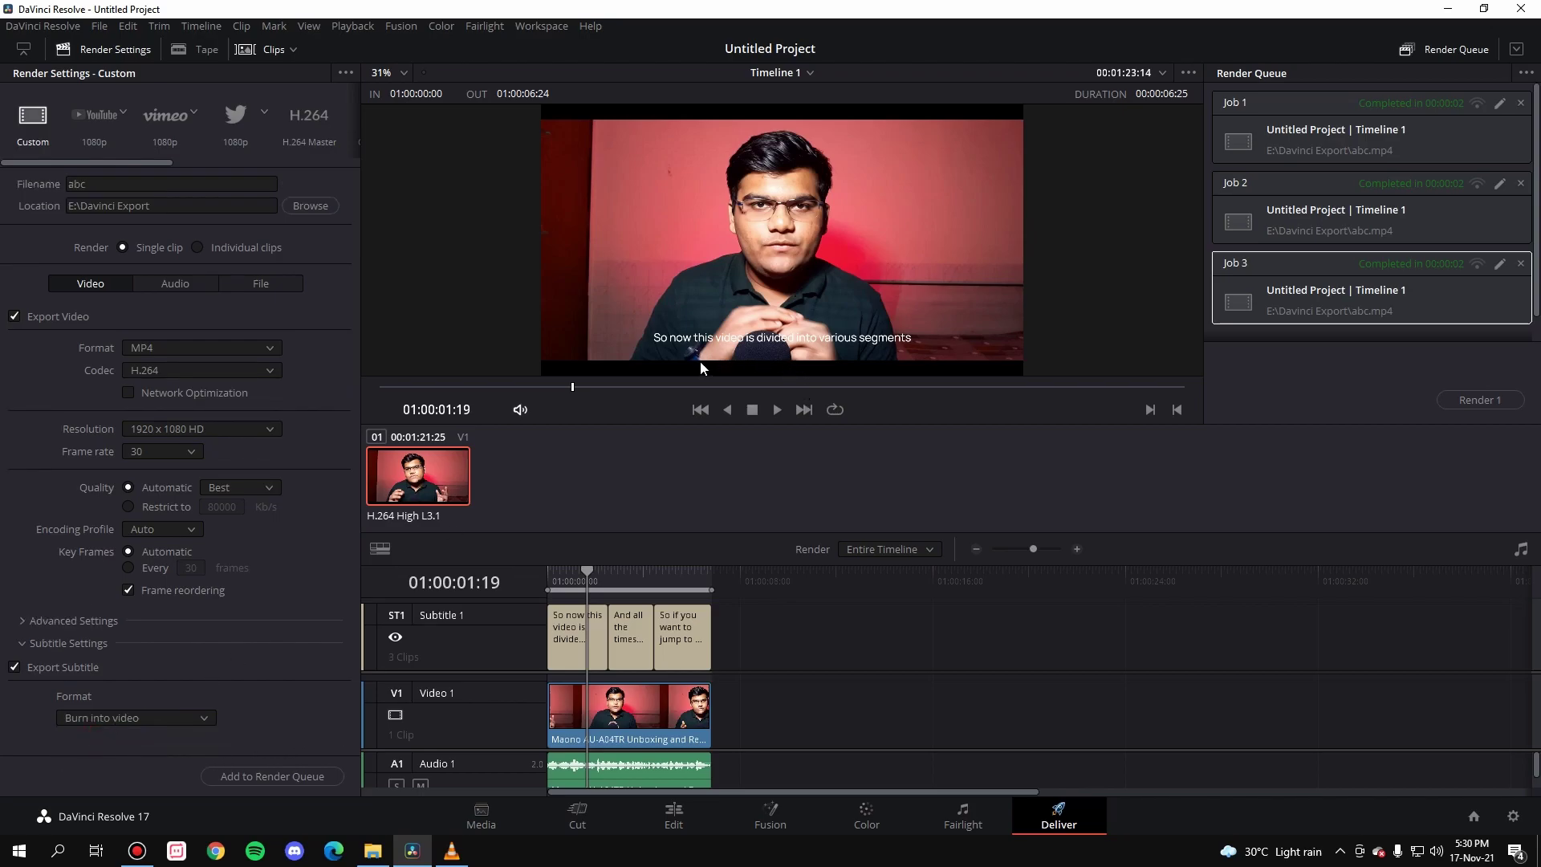
{"action": "left_click", "coordinate": [144, 708]}
{"action": "left_click", "coordinate": [144, 735]}
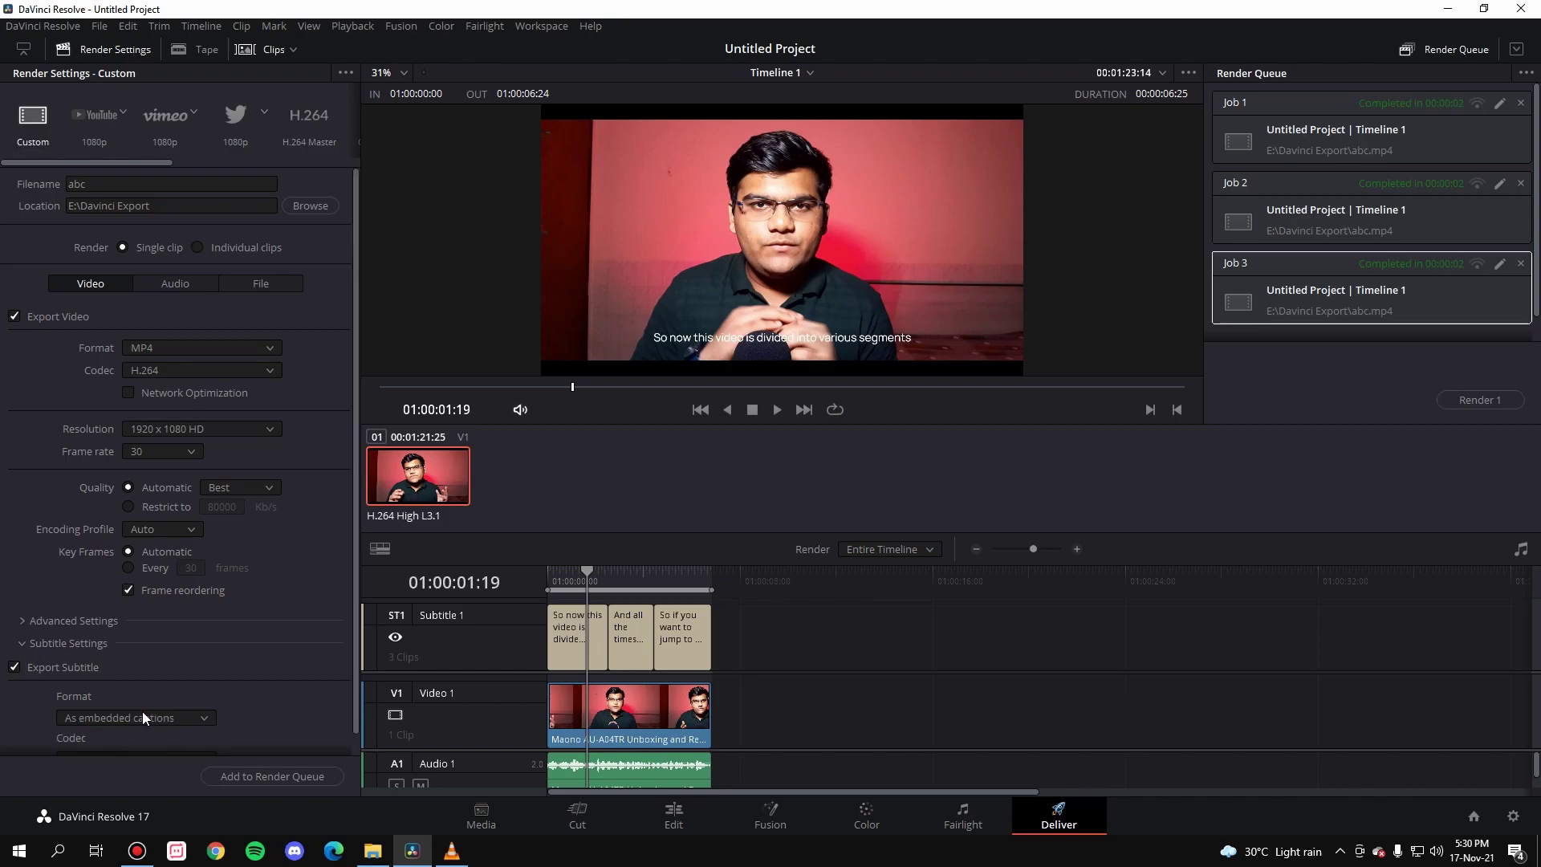
{"action": "scroll", "coordinate": [142, 711], "scroll_direction": "down", "scroll_amount": 2}
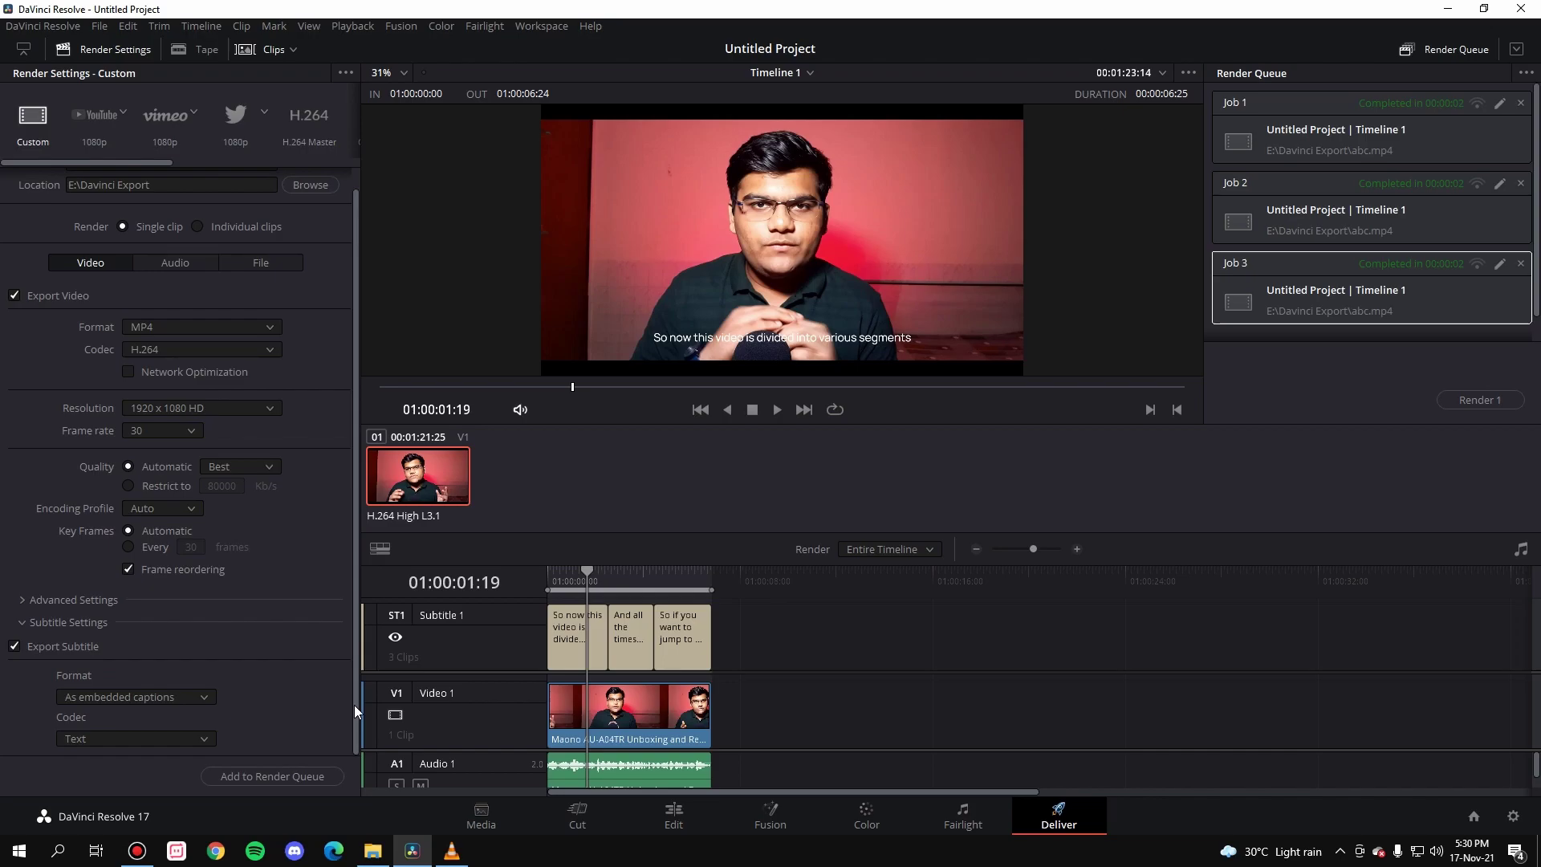